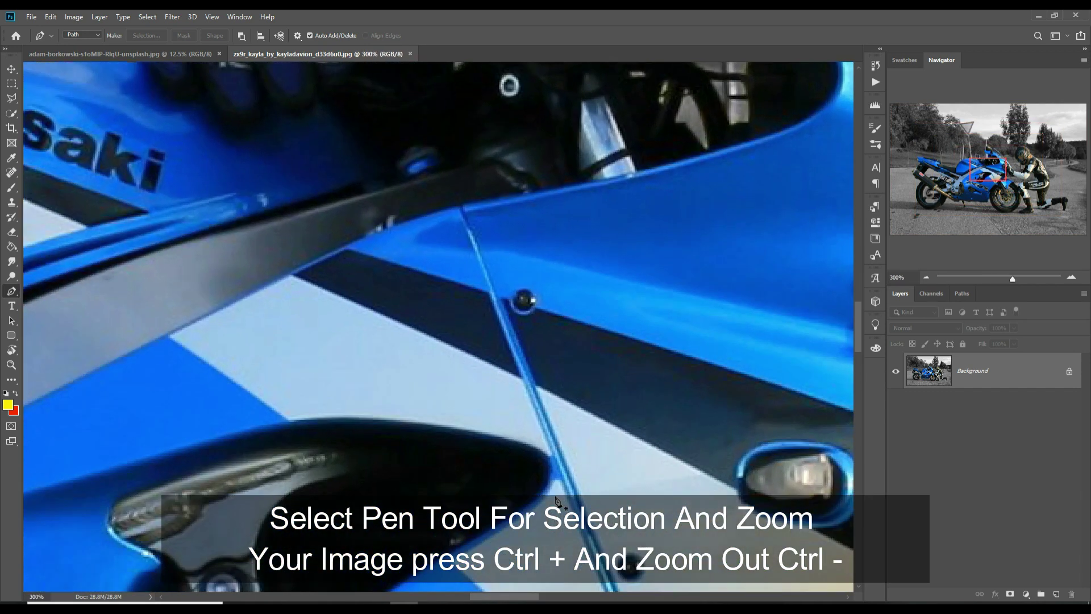
# - Start a Pen tool path at the front tyre's lower edge and trace the bike's underside and kickstand to the rear tyre
pyautogui.hotkey('ctrl', '+')
pyautogui.hotkey('ctrl', '+')
pyautogui.moveTo(425, 419); pyautogui.dragTo(586, 251)
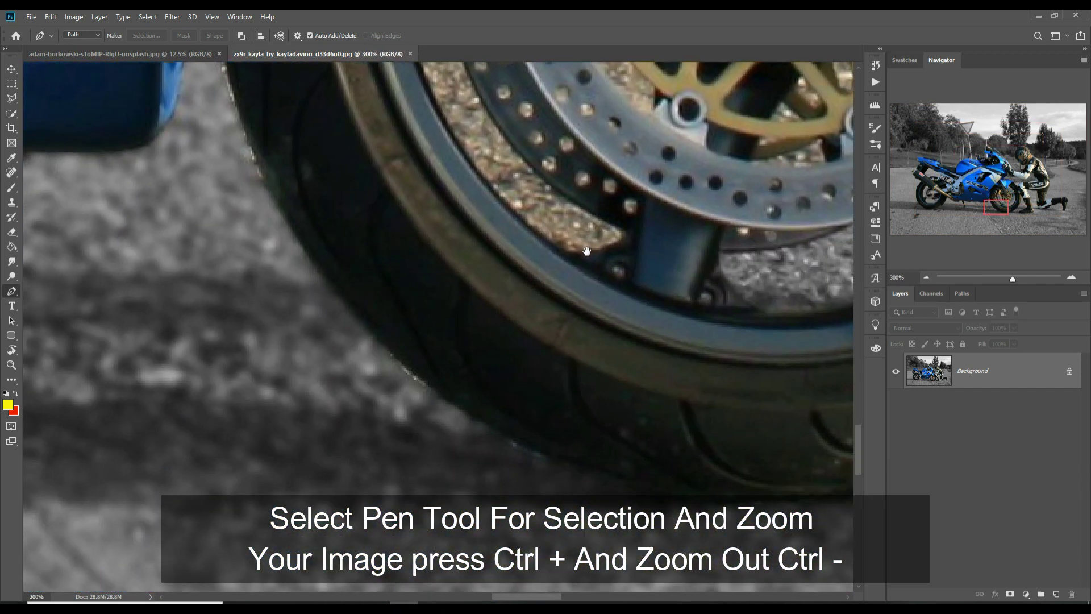
pyautogui.click(708, 505)
pyautogui.click(238, 106)
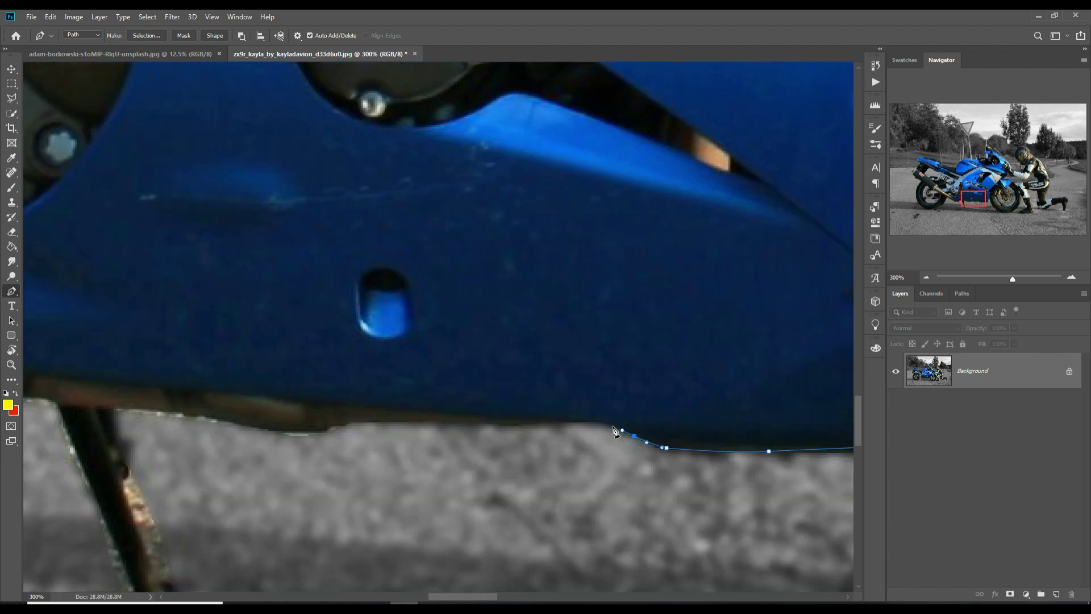
pyautogui.click(161, 350)
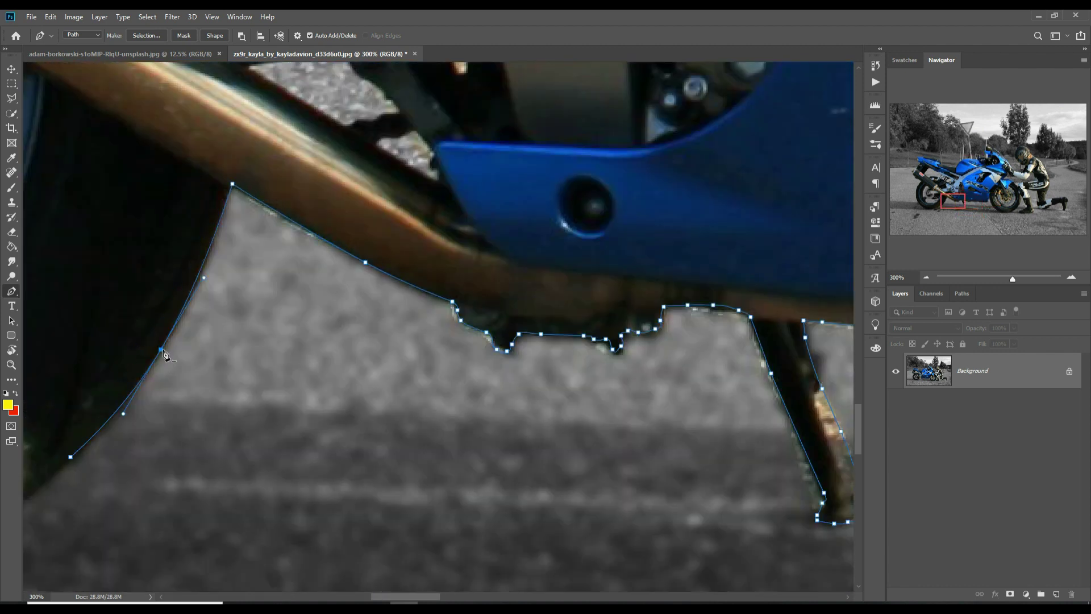
# - Continue the path around the rear tyre and up around the exhaust tip
pyautogui.click(483, 248)
pyautogui.click(402, 451)
pyautogui.click(292, 267)
pyautogui.moveTo(368, 337); pyautogui.dragTo(374, 338)
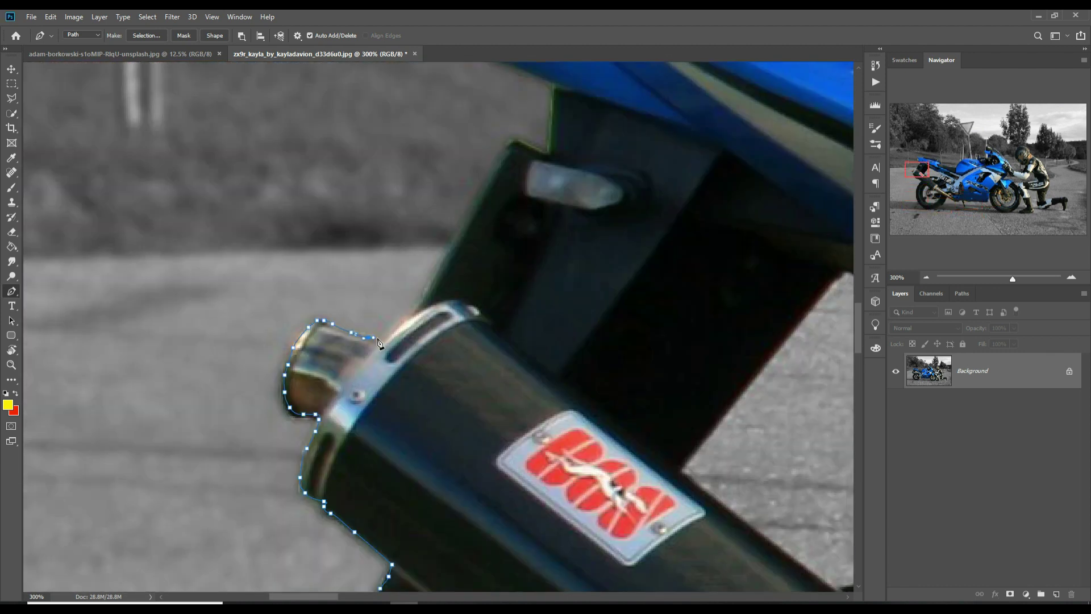
# - Extend the path around the bike's tail and along the seat to the fuel tank
pyautogui.click(517, 226)
pyautogui.click(565, 269)
pyautogui.click(404, 339)
pyautogui.click(565, 211)
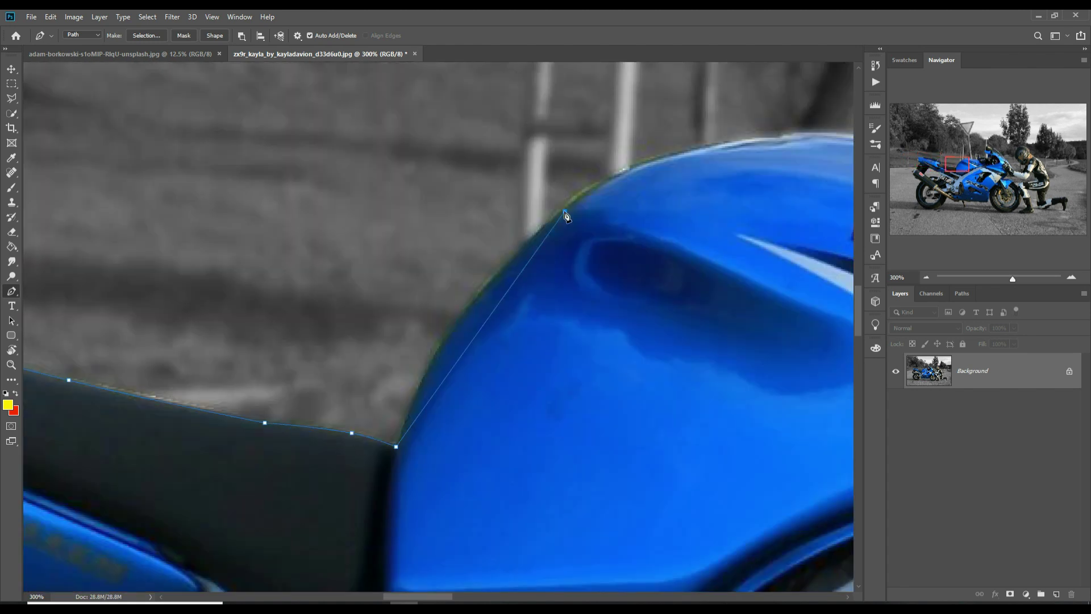
# - Trace the path over the fuel tank, the gloved hand and the upper fairing to the mirror
pyautogui.click(597, 305)
pyautogui.click(728, 205)
pyautogui.click(476, 160)
pyautogui.moveTo(505, 254); pyautogui.dragTo(516, 250)
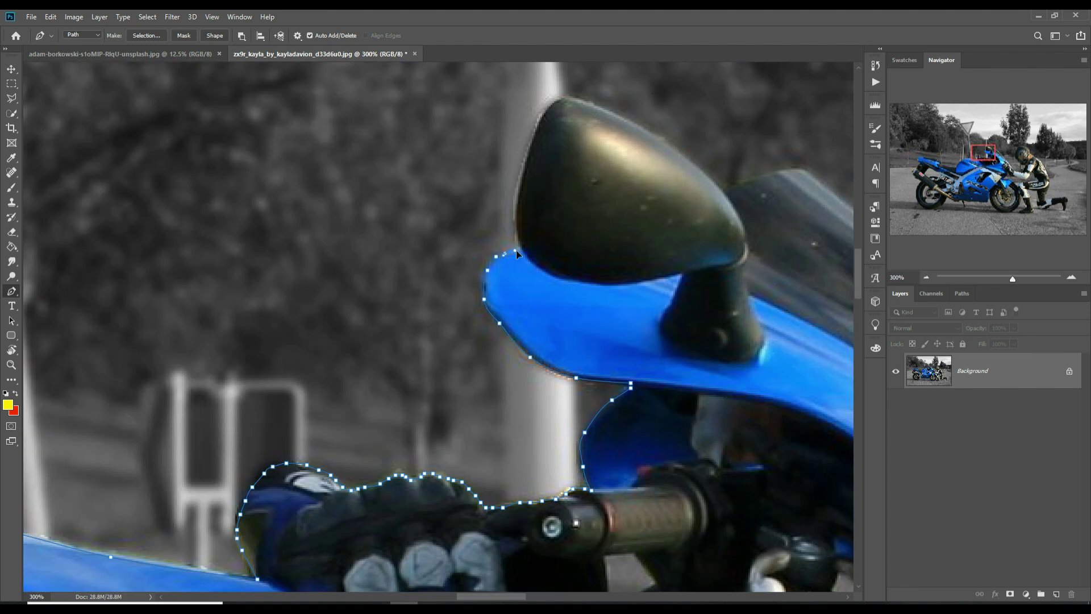
# - Continue the path past the mirror and around the rider's helmet to the hair at the shoulder
pyautogui.click(445, 220)
pyautogui.click(707, 571)
pyautogui.click(403, 397)
pyautogui.click(559, 275)
pyautogui.moveTo(568, 156); pyautogui.dragTo(557, 155)
pyautogui.click(404, 280)
pyautogui.click(626, 104)
pyautogui.click(503, 224)
pyautogui.click(602, 402)
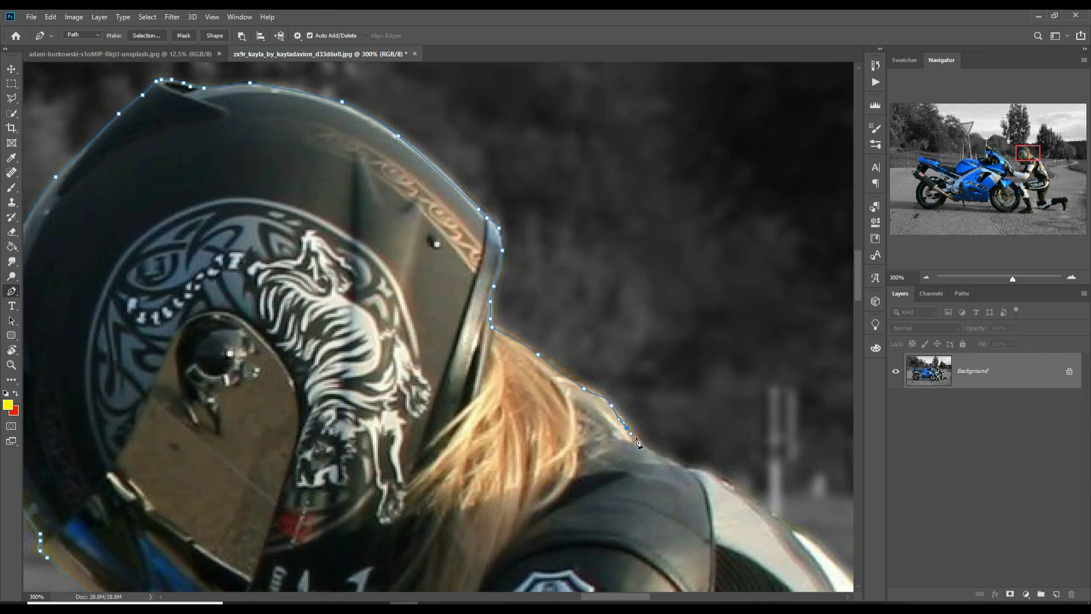
# - Trace the path down the rider's back and thigh to the bend of the kneeling leg
pyautogui.moveTo(367, 188); pyautogui.dragTo(369, 195)
pyautogui.click(480, 380)
pyautogui.click(520, 462)
pyautogui.click(547, 368)
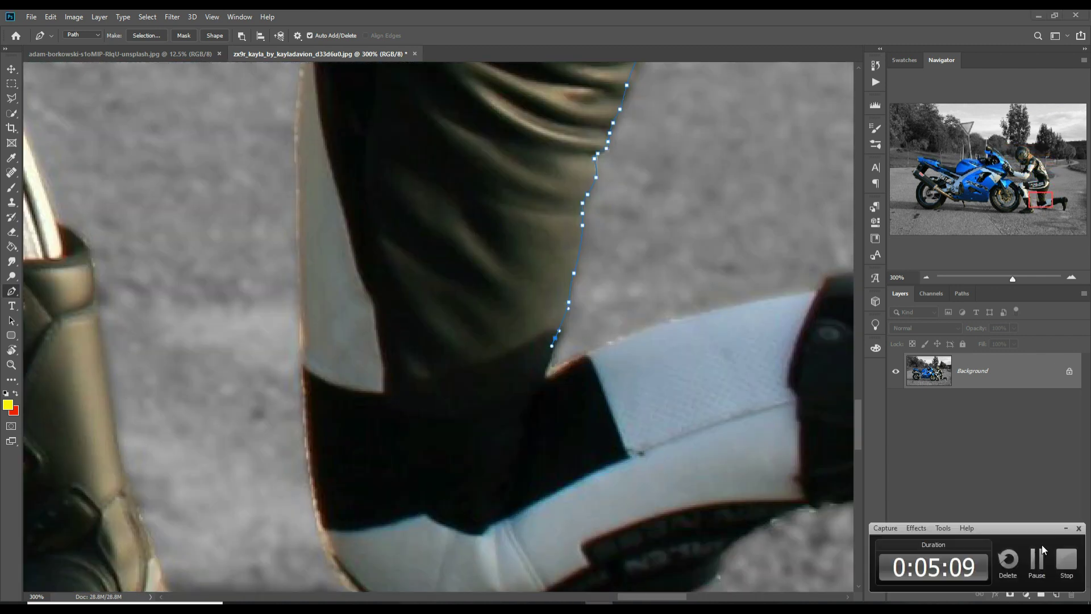
# - Continue the path around the outstretched boot and back along its sole toward the knee
pyautogui.moveTo(411, 328); pyautogui.dragTo(427, 324)
pyautogui.click(567, 315)
pyautogui.click(347, 349)
pyautogui.click(397, 282)
pyautogui.click(523, 290)
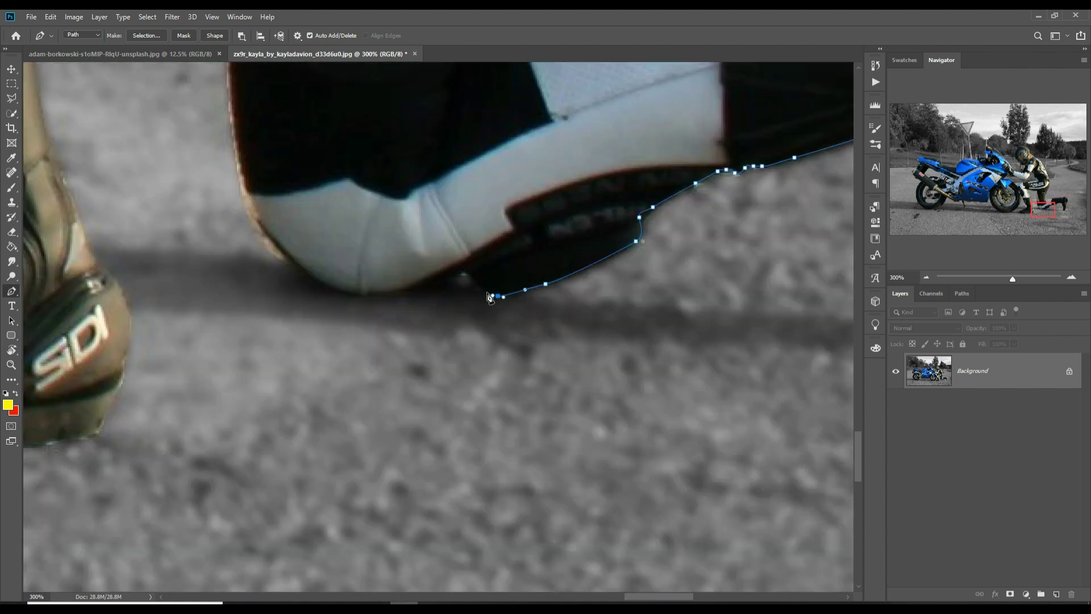
# - Trace the path around the knee on the ground and the front boot up to its toe
pyautogui.click(325, 371)
pyautogui.click(383, 229)
pyautogui.click(484, 514)
pyautogui.click(85, 322)
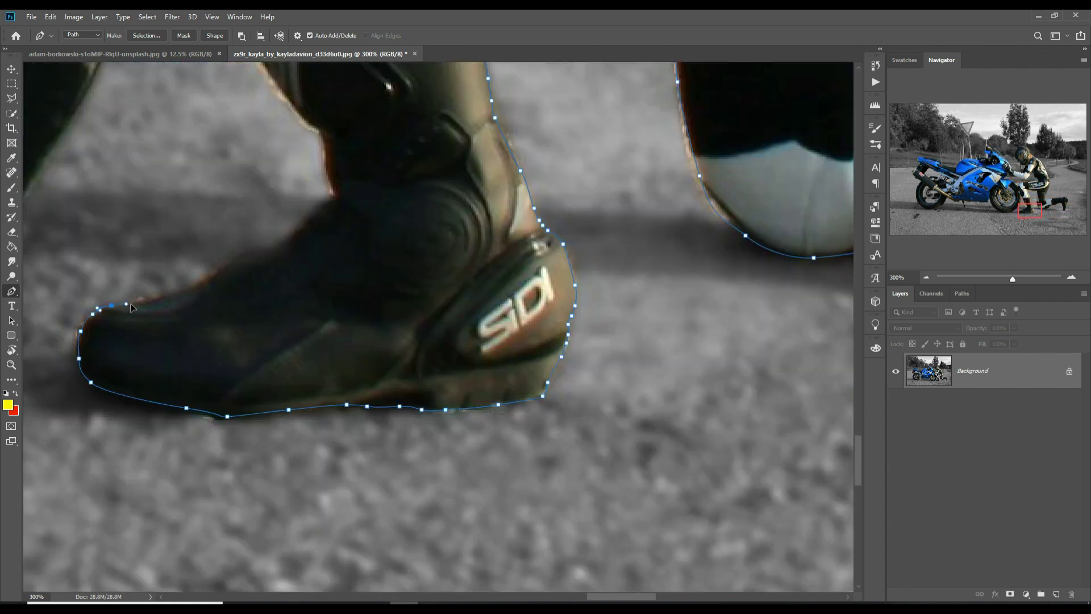
# - Close the outline, convert it to a selection, copy the bike and rider to a new layer and hide the Background layer
pyautogui.moveTo(259, 80); pyautogui.dragTo(249, 76)
pyautogui.moveTo(353, 388); pyautogui.dragTo(244, 432)
pyautogui.hotkey('ctrl', '0')
pyautogui.hotkey('ctrl', 'Return')
pyautogui.hotkey('ctrl', 'j')
pyautogui.click(896, 406)
# - Trace a leftover background area inside the cutout with the Pen tool and delete it from Layer 1
pyautogui.click(446, 364)
pyautogui.click(728, 559)
pyautogui.moveTo(585, 521); pyautogui.dragTo(587, 492)
pyautogui.click(759, 487)
pyautogui.click(531, 460)
pyautogui.click(518, 318)
pyautogui.click(456, 243)
pyautogui.click(389, 159)
pyautogui.click(324, 306)
pyautogui.moveTo(273, 360); pyautogui.dragTo(240, 378)
pyautogui.click(579, 419)
pyautogui.click(400, 382)
pyautogui.hotkey('ctrl', 'Return')
pyautogui.press('Delete')
# - Outline the asphalt gap above the exhaust pipe with the Polygonal Lasso tool and delete it
pyautogui.click(11, 99)
pyautogui.click(353, 255)
pyautogui.click(456, 238)
pyautogui.click(513, 299)
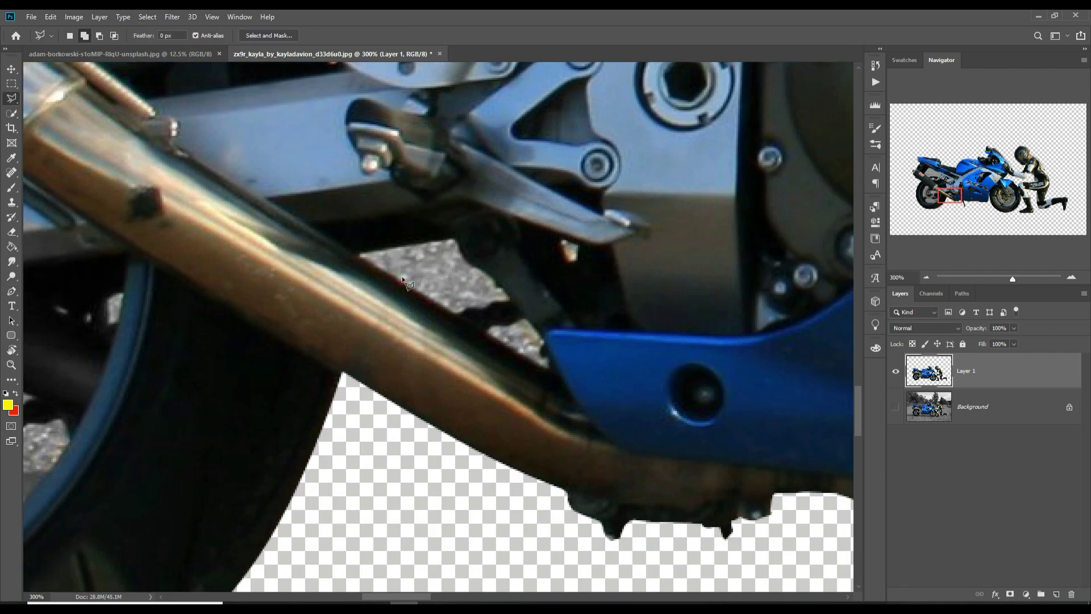
pyautogui.click(354, 254)
pyautogui.press('Delete')
pyautogui.press('Delete')
# - Switch to the Lasso tool, outline small leftover background patches in the bike's frame and delete them
pyautogui.rightClick(11, 98)
pyautogui.click(53, 101)
pyautogui.moveTo(453, 344); pyautogui.dragTo(475, 344)
pyautogui.press('Delete')
pyautogui.moveTo(353, 291)
pyautogui.mouseDown()
pyautogui.moveTo(529, 208)
pyautogui.moveTo(600, 246)
pyautogui.moveTo(520, 309)
pyautogui.moveTo(353, 290)
pyautogui.mouseUp()
pyautogui.press('Delete')
# - Lasso and delete more small background gaps between the bike's parts, then deselect
pyautogui.moveTo(341, 273)
pyautogui.mouseDown()
pyautogui.moveTo(585, 333)
pyautogui.moveTo(566, 324)
pyautogui.mouseUp()
pyautogui.press('Delete')
pyautogui.moveTo(455, 260); pyautogui.dragTo(531, 310)
pyautogui.press('Delete')
pyautogui.moveTo(391, 241); pyautogui.dragTo(490, 163)
pyautogui.press('Delete')
pyautogui.hotkey('ctrl', 'd')
# - Trace the road area between the exhaust silencer and the tail frame with the Pen tool and delete it
pyautogui.moveTo(341, 227); pyautogui.dragTo(644, 425)
pyautogui.press('p')
pyautogui.click(161, 303)
pyautogui.click(316, 111)
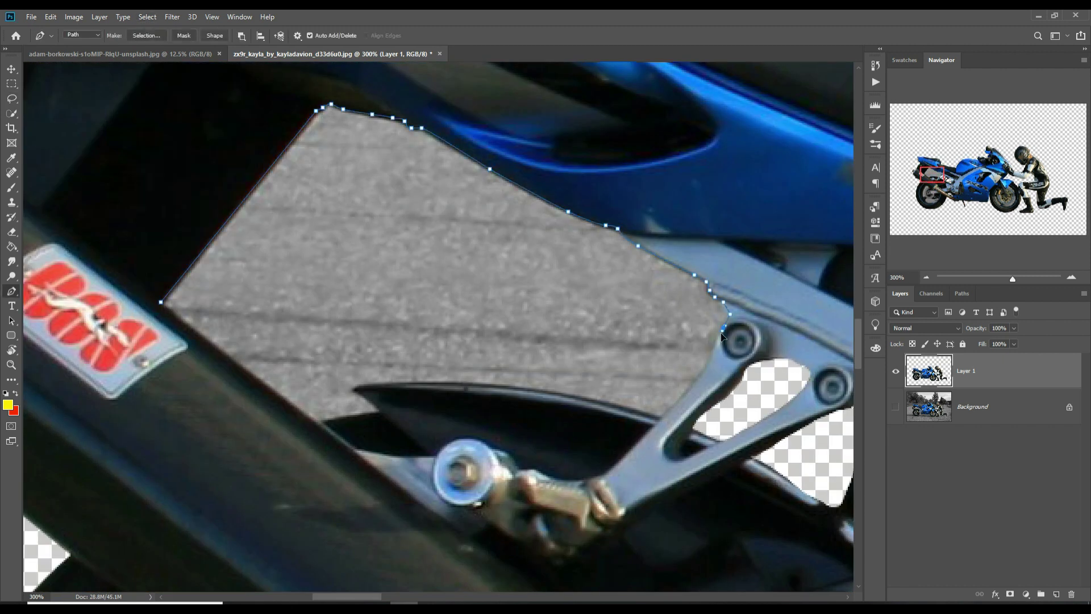
pyautogui.click(380, 411)
pyautogui.click(323, 421)
pyautogui.click(161, 302)
pyautogui.hotkey('ctrl', 'Return')
pyautogui.click(148, 17)
pyautogui.press('Delete')
# - Close a path around the adjoining background gap at the rear of the bike and delete its contents
pyautogui.click(260, 535)
pyautogui.rightClick(350, 178)
pyautogui.hotkey('ctrl', 'Return')
pyautogui.press('Delete')
# - Trace the background openings inside the rear wheel with the Pen tool and delete them
pyautogui.moveTo(512, 454); pyautogui.dragTo(339, 221)
pyautogui.click(199, 329)
pyautogui.click(287, 507)
pyautogui.click(571, 398)
pyautogui.moveTo(269, 350); pyautogui.dragTo(234, 347)
pyautogui.rightClick(347, 158)
pyautogui.click(385, 206)
pyautogui.press('Delete')
pyautogui.click(147, 17)
pyautogui.press('Delete')
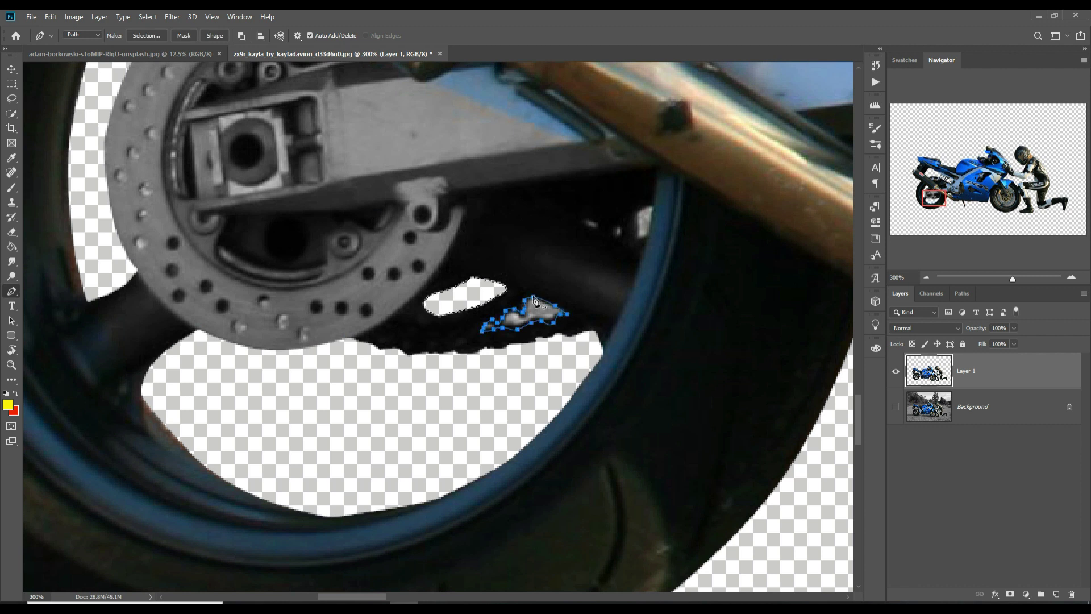
# - Delete the small remaining background patches below and beside the swingarm inside the rear wheel
pyautogui.click(147, 17)
pyautogui.press('Delete')
pyautogui.moveTo(648, 216); pyautogui.dragTo(384, 313)
pyautogui.click(392, 302)
pyautogui.rightClick(371, 303)
pyautogui.click(408, 350)
pyautogui.press('Delete')
# - Trace the gap between the front rim, brake caliper and disc with the Pen tool and delete it
pyautogui.moveTo(796, 410); pyautogui.dragTo(361, 416)
pyautogui.click(349, 187)
pyautogui.click(344, 144)
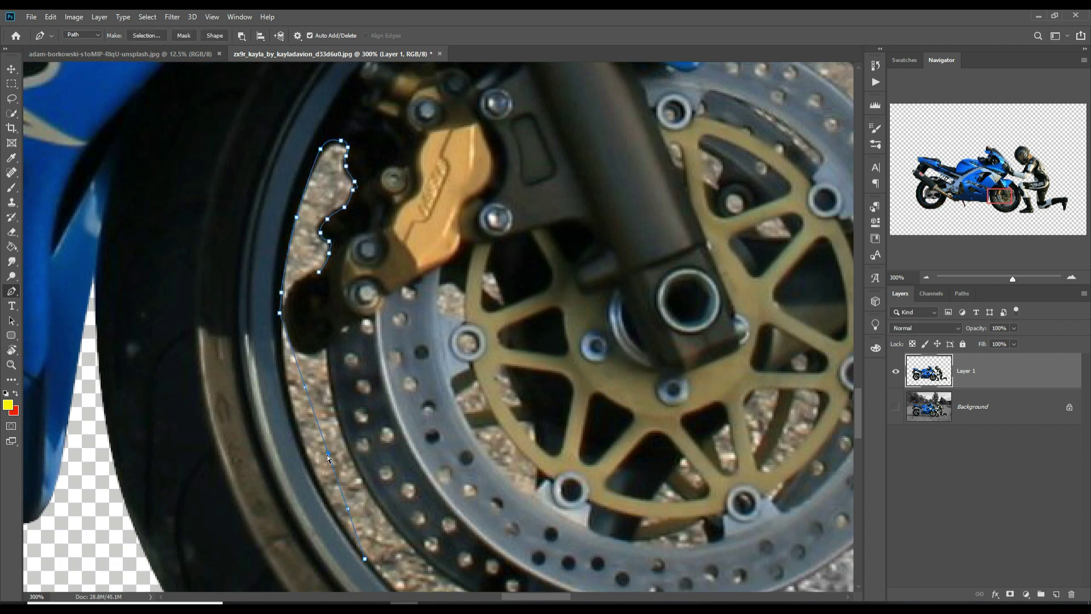
pyautogui.click(410, 467)
pyautogui.moveTo(454, 397); pyautogui.dragTo(454, 475)
pyautogui.click(312, 188)
pyautogui.hotkey('ctrl', 'Return')
pyautogui.press('Delete')
# - Trace the next background gap in the front wheel with the Pen tool and delete it
pyautogui.moveTo(682, 454); pyautogui.dragTo(352, 315)
pyautogui.click(303, 468)
pyautogui.click(401, 464)
pyautogui.click(634, 234)
pyautogui.moveTo(648, 171); pyautogui.dragTo(649, 151)
pyautogui.click(616, 93)
pyautogui.hotkey('ctrl', 'Return')
pyautogui.press('Delete')
# - Outline small background openings in the front wheel area with the Lasso tool and delete them
pyautogui.moveTo(353, 228); pyautogui.dragTo(429, 408)
pyautogui.press('l')
pyautogui.moveTo(193, 240); pyautogui.dragTo(197, 242)
pyautogui.press('Delete')
pyautogui.moveTo(215, 337); pyautogui.dragTo(217, 340)
pyautogui.moveTo(236, 385); pyautogui.dragTo(239, 387)
pyautogui.press('Delete')
# - Lasso and delete the last leftover background patches of the cutout, then deselect
pyautogui.moveTo(536, 347); pyautogui.dragTo(495, 360)
pyautogui.press('Delete')
pyautogui.press('Delete')
pyautogui.scroll(3, 472, 318)
pyautogui.moveTo(607, 269)
pyautogui.mouseDown()
pyautogui.moveTo(631, 298)
pyautogui.moveTo(606, 268)
pyautogui.mouseUp()
pyautogui.press('Delete')
pyautogui.hotkey('ctrl', '0')
pyautogui.click(147, 17)
pyautogui.click(156, 42)
# - Create a new document and place the night street photo in it as a layer
pyautogui.press('v')
pyautogui.click(31, 18)
pyautogui.click(34, 29)
pyautogui.click(778, 486)
pyautogui.moveTo(122, 54); pyautogui.dragTo(598, 97)
pyautogui.moveTo(557, 284); pyautogui.dragTo(256, 311)
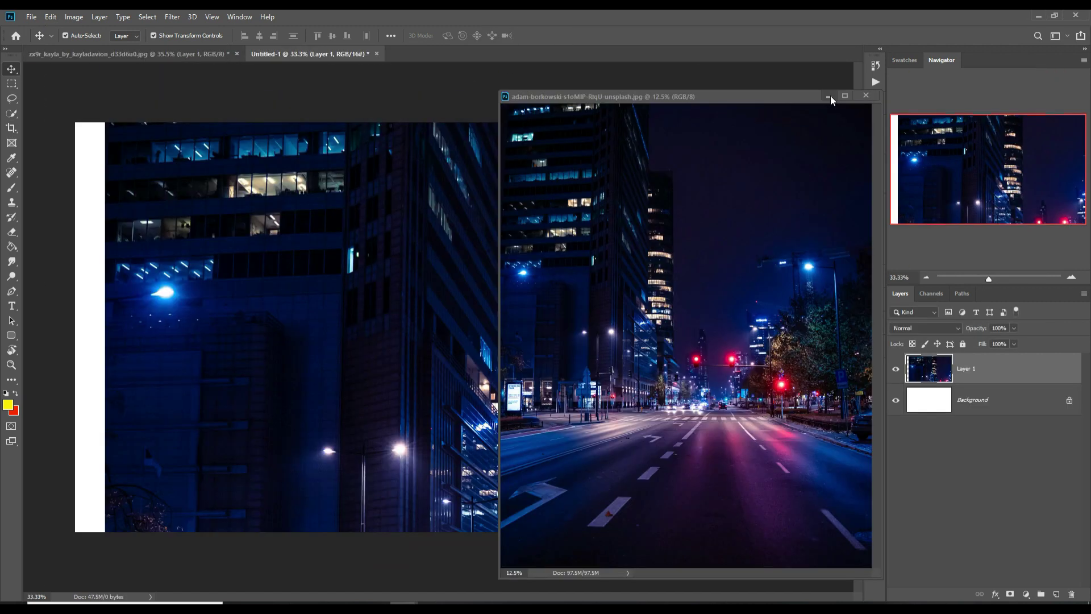
# - Put the street source photo away, then scale and reposition the night street layer to span the canvas
pyautogui.click(831, 98)
pyautogui.hotkey('ctrl', 't')
pyautogui.moveTo(105, 458); pyautogui.dragTo(573, 458)
pyautogui.moveTo(739, 426); pyautogui.dragTo(448, 180)
pyautogui.moveTo(289, 214); pyautogui.dragTo(161, 214)
pyautogui.moveTo(809, 332); pyautogui.dragTo(887, 333)
pyautogui.moveTo(596, 466); pyautogui.dragTo(519, 334)
pyautogui.moveTo(802, 531); pyautogui.dragTo(807, 536)
pyautogui.press('Return')
# - Free-transform the night street layer again, adjusting its height from its upper edge
pyautogui.hotkey('ctrl', 't')
pyautogui.hotkey('ctrl', '-')
pyautogui.hotkey('ctrl', '-')
pyautogui.hotkey('ctrl', '-')
pyautogui.hotkey('ctrl', '-')
pyautogui.moveTo(447, 157); pyautogui.dragTo(447, 200)
pyautogui.press('Return')
# - Bring the motorcycle and rider cutout into the street document and scale it to 82.33% on the road
pyautogui.hotkey('ctrl', '+')
pyautogui.hotkey('ctrl', '+')
pyautogui.hotkey('ctrl', '+')
pyautogui.moveTo(173, 56); pyautogui.dragTo(410, 97)
pyautogui.moveTo(557, 284); pyautogui.dragTo(452, 322)
pyautogui.moveTo(233, 227); pyautogui.dragTo(275, 273)
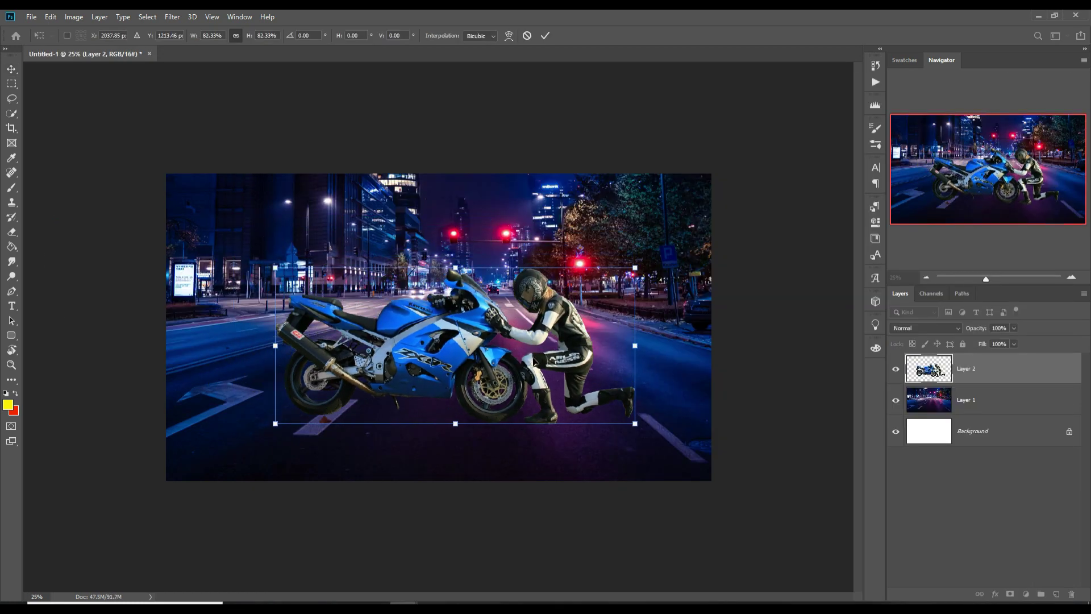
pyautogui.press('Return')
# - Duplicate the night street layer, Layer 1, keeping the default copy name
pyautogui.click(978, 404)
pyautogui.rightClick(977, 403)
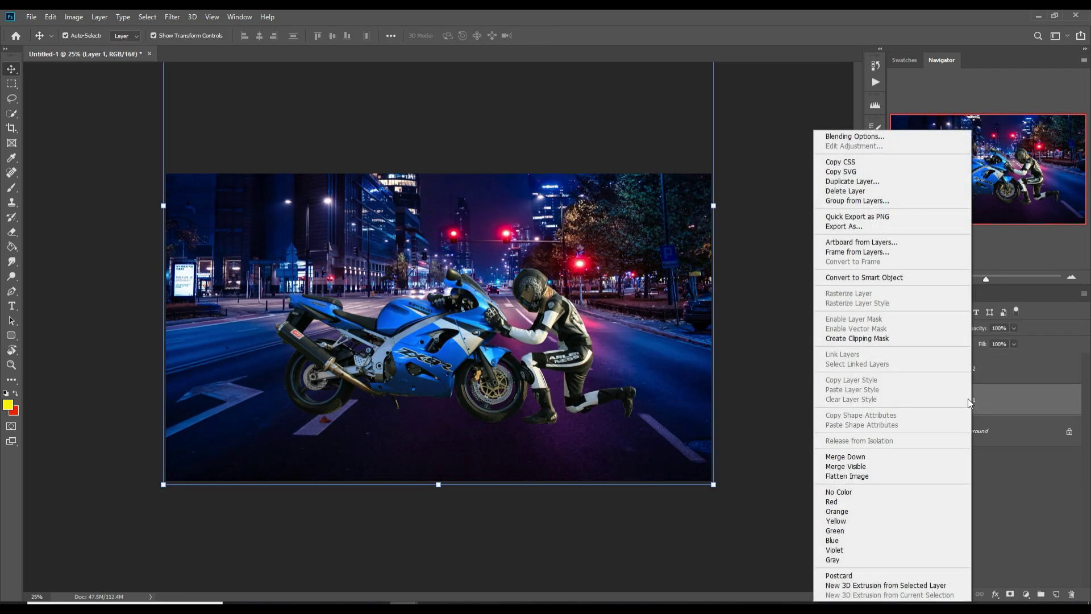
pyautogui.click(838, 189)
pyautogui.click(638, 178)
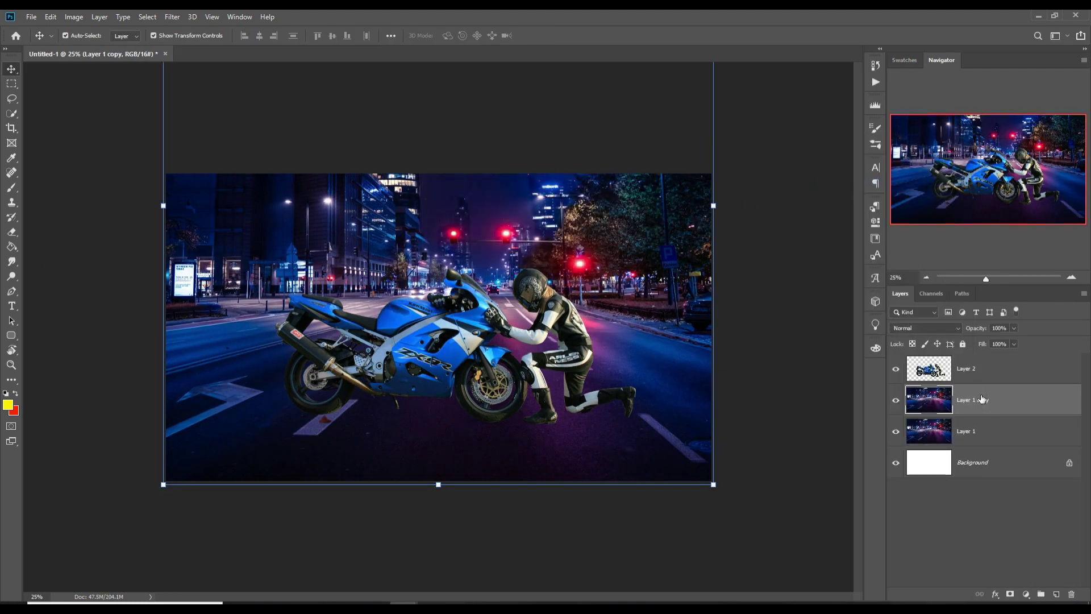
# - Start a Tilt-Shift blur on the street copy, centre its focus on the road below the wheels, and set Blur 28 px and Distortion -68%
pyautogui.click(173, 16)
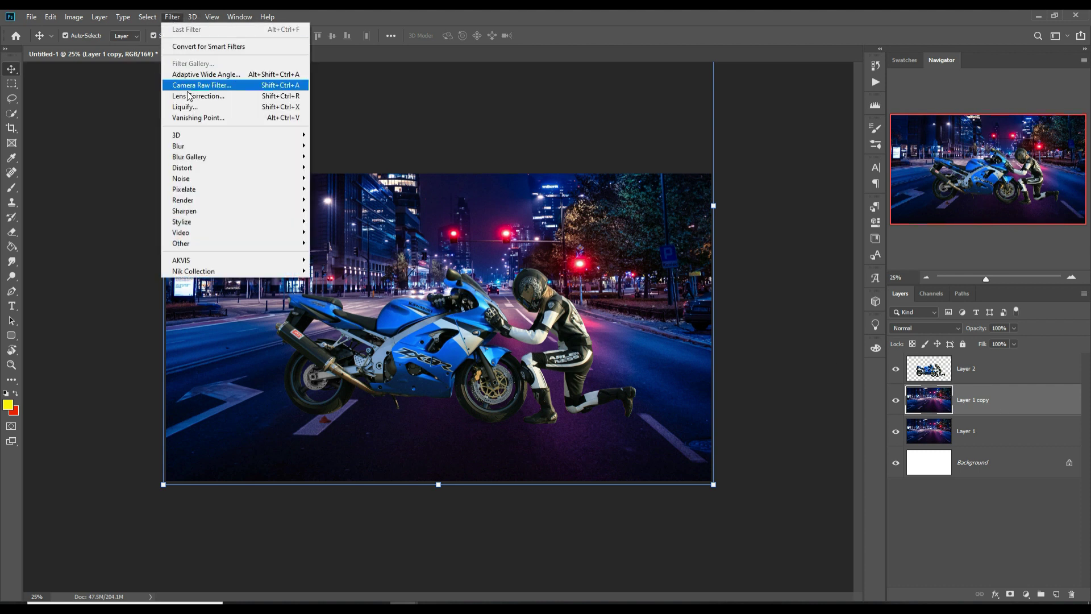
pyautogui.moveTo(203, 147)
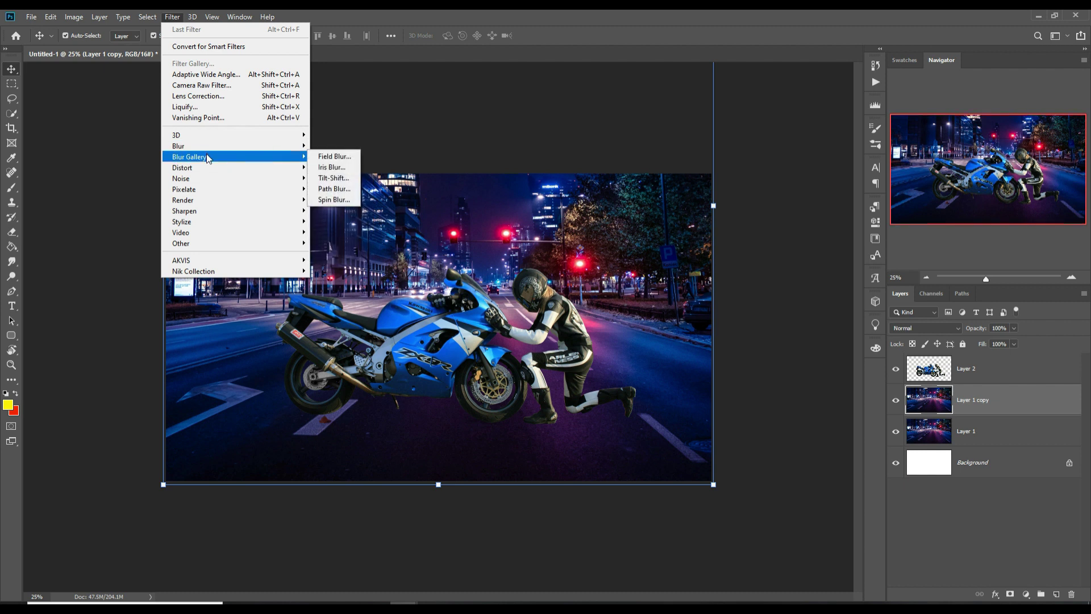
pyautogui.click(334, 178)
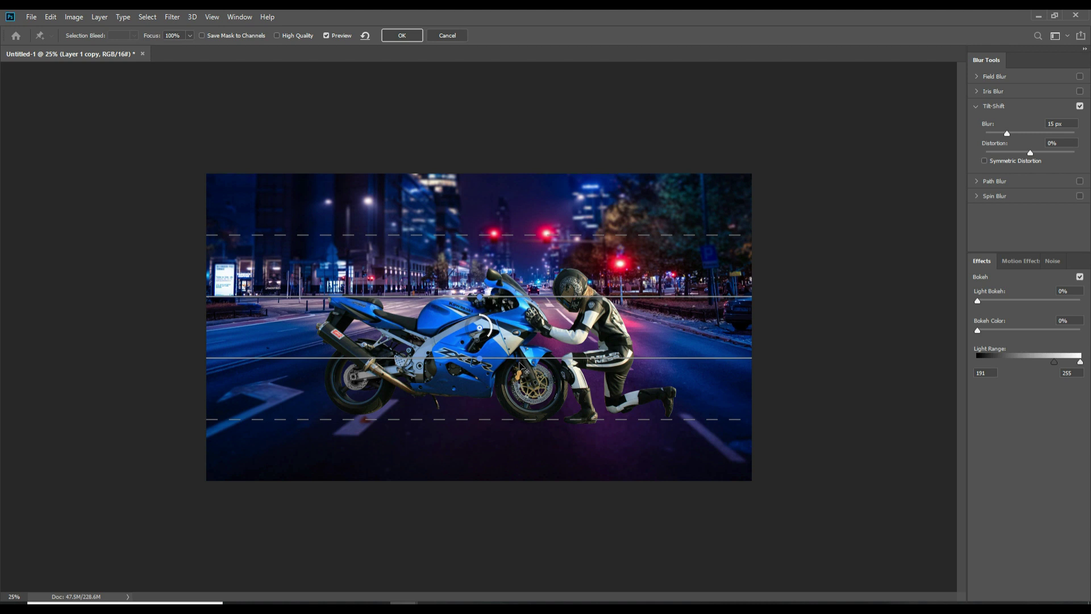
pyautogui.moveTo(520, 372); pyautogui.dragTo(521, 432)
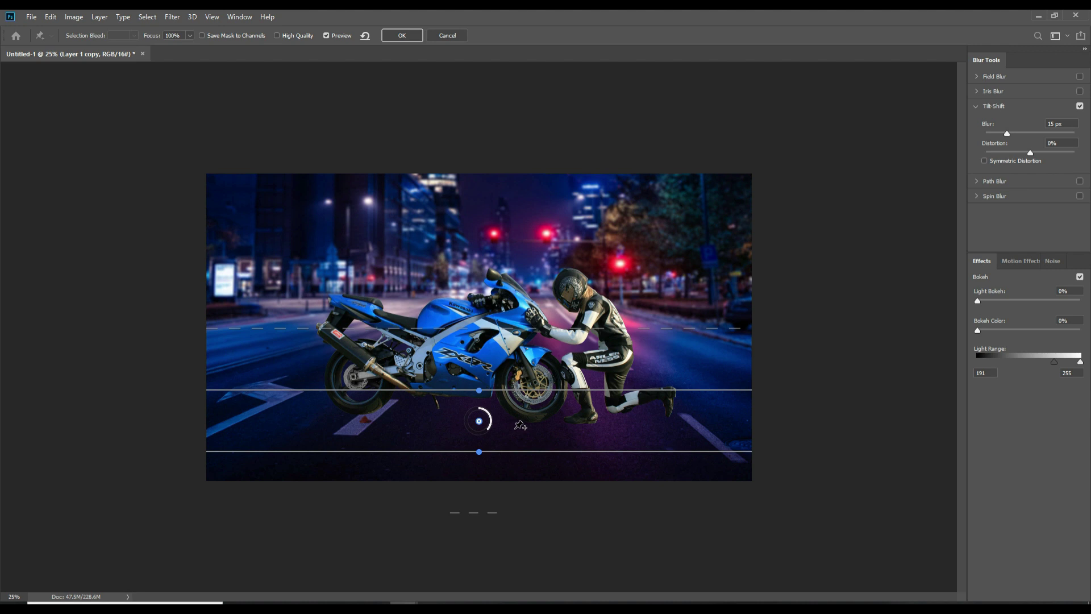
pyautogui.moveTo(520, 426); pyautogui.dragTo(515, 432)
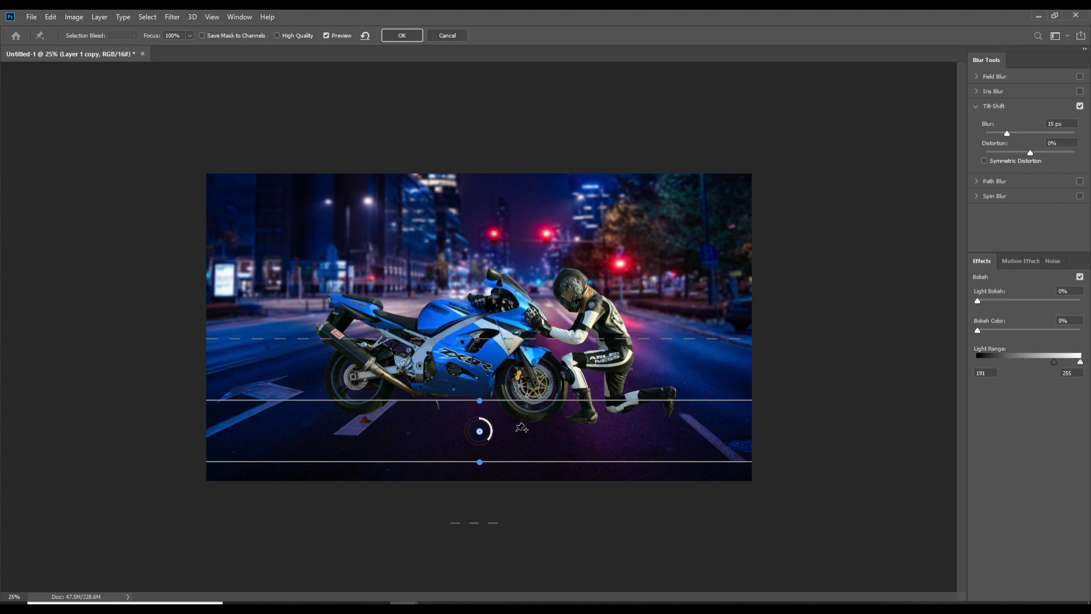
pyautogui.moveTo(1007, 135); pyautogui.dragTo(1017, 131)
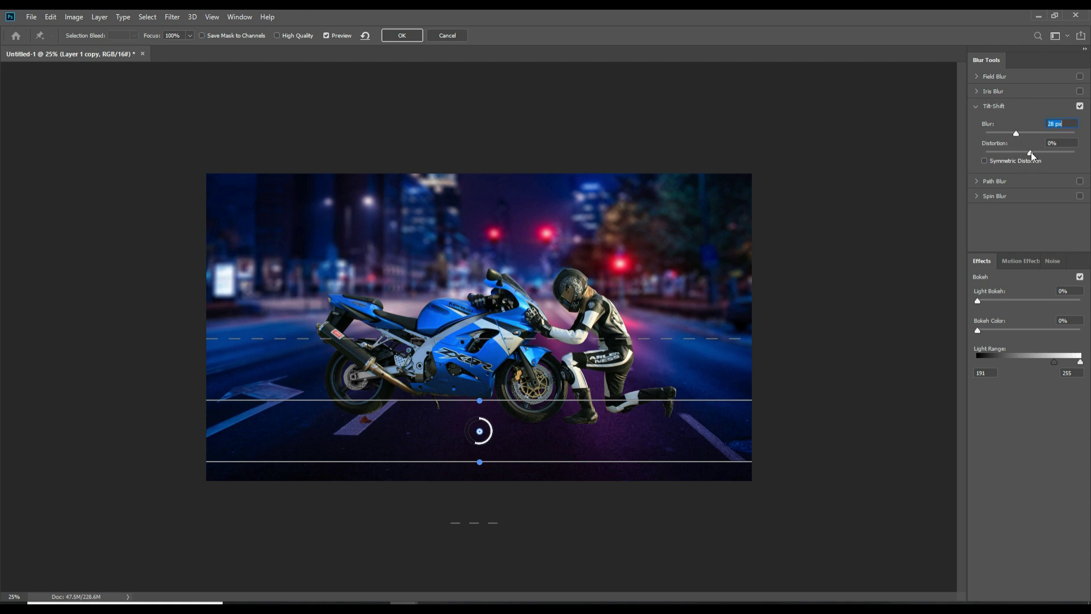
pyautogui.moveTo(1031, 152); pyautogui.dragTo(1001, 154)
# - Set the Light Bokeh to 43%, raise the Bokeh Color, and apply the tilt-shift blur
pyautogui.moveTo(978, 302); pyautogui.dragTo(1022, 296)
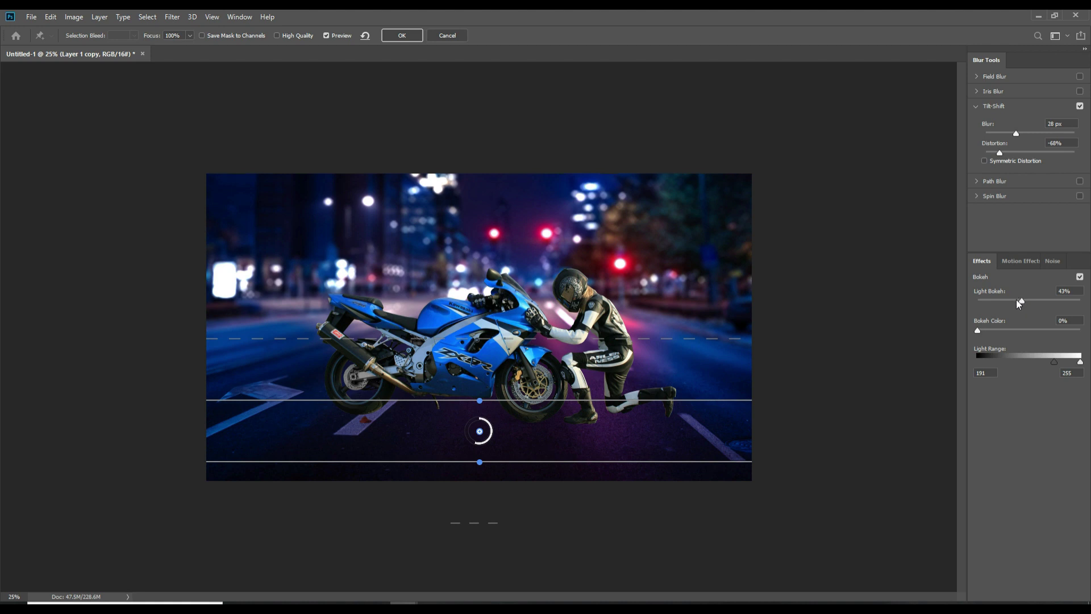
pyautogui.moveTo(978, 331); pyautogui.dragTo(1021, 328)
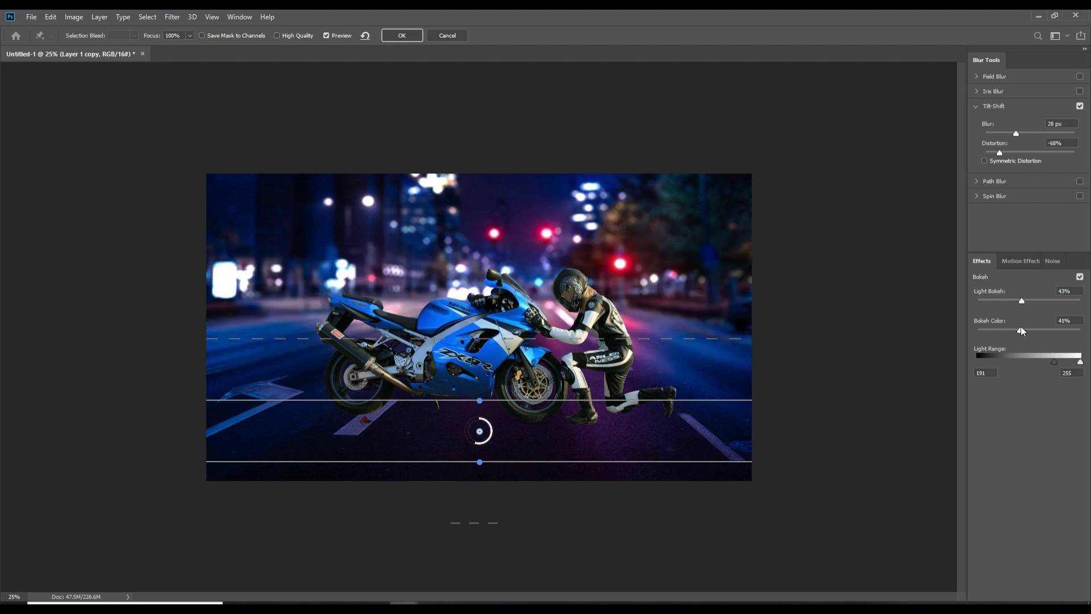
pyautogui.moveTo(1022, 329); pyautogui.dragTo(1031, 330)
pyautogui.moveTo(1031, 330); pyautogui.dragTo(1030, 329)
pyautogui.click(403, 37)
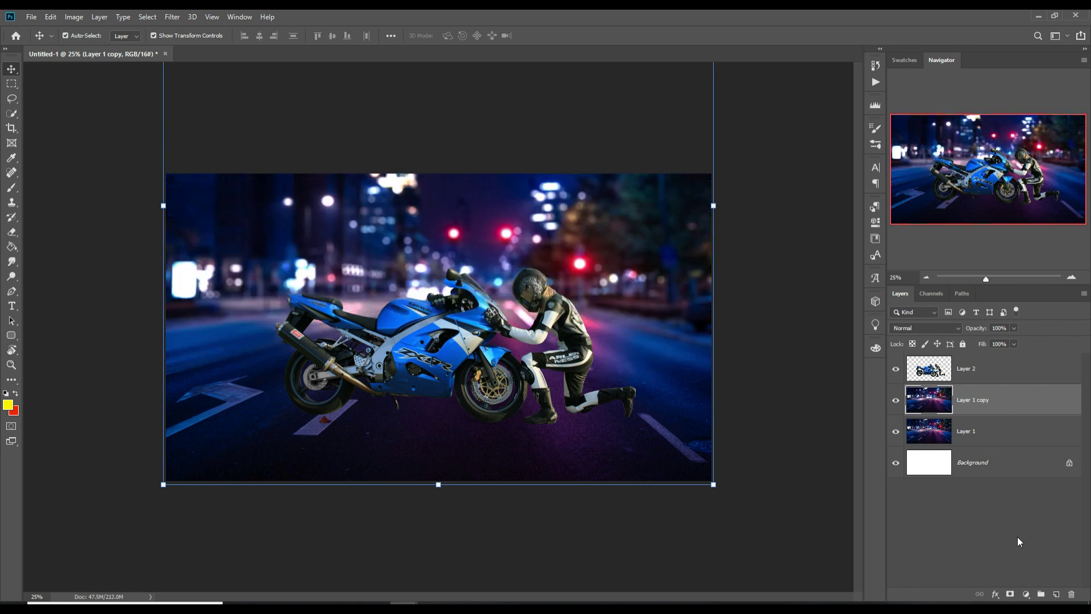
# - Apply the Camera Raw Filter to the street copy with the hue of Aquas at -47 and Blues at -39
pyautogui.click(1026, 594)
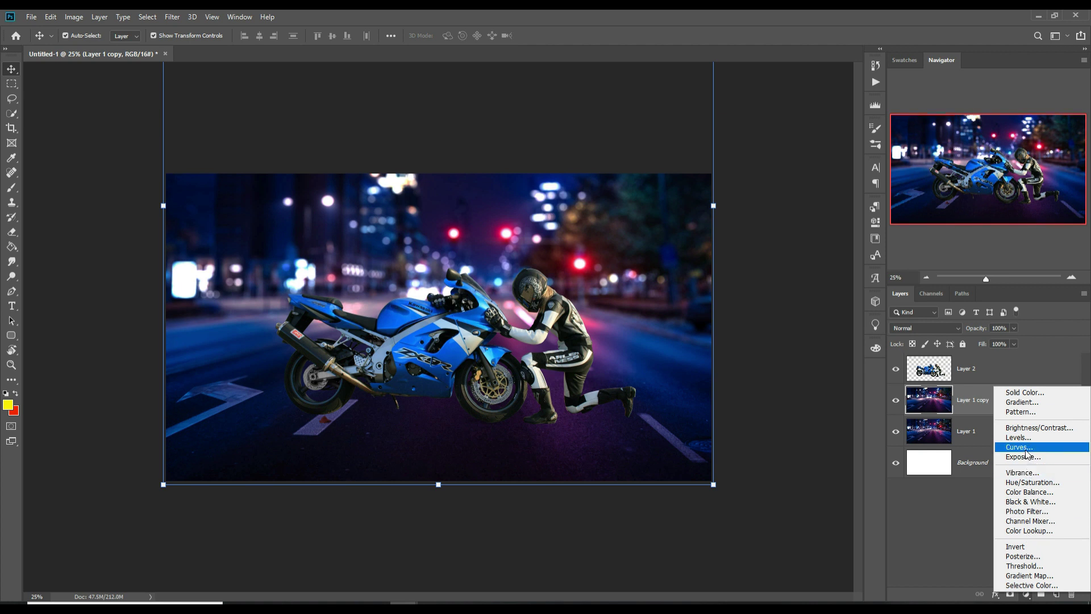
pyautogui.press('Escape')
pyautogui.click(174, 20)
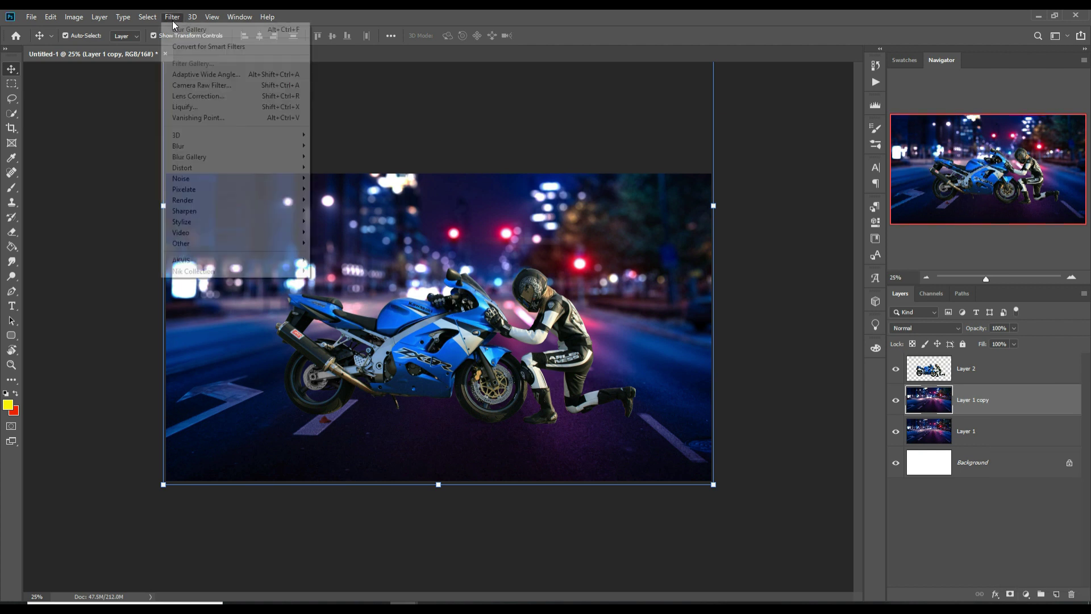
pyautogui.click(184, 84)
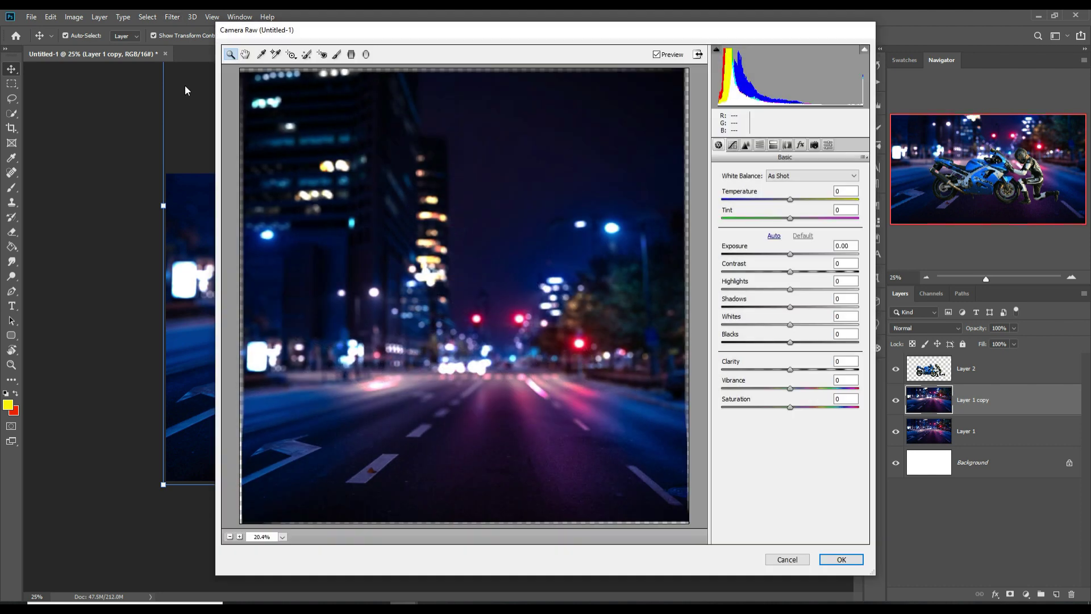
pyautogui.click(773, 145)
pyautogui.click(760, 146)
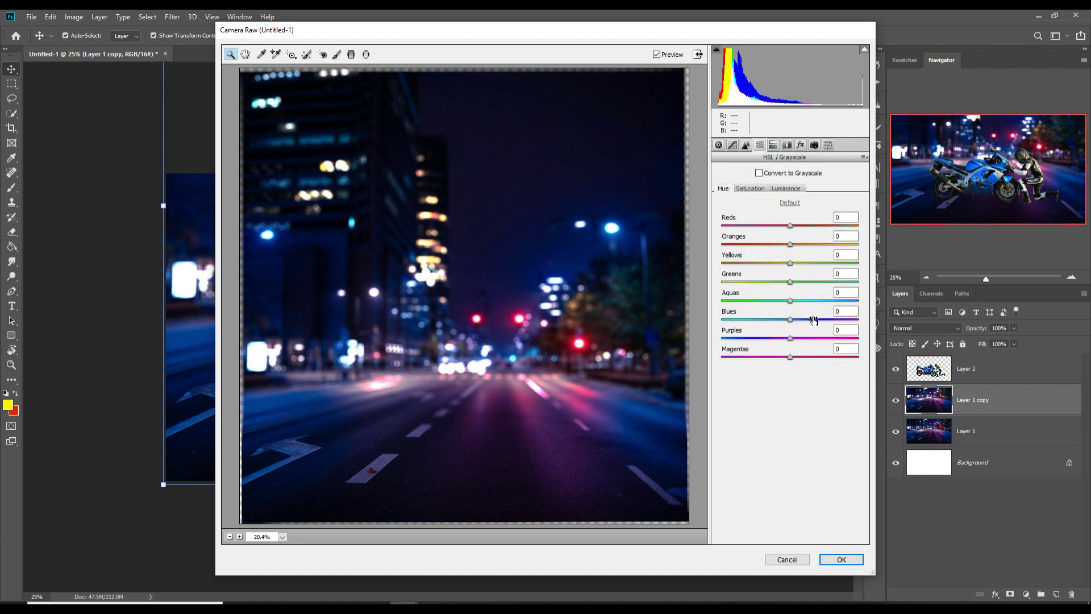
pyautogui.moveTo(792, 323); pyautogui.dragTo(774, 326)
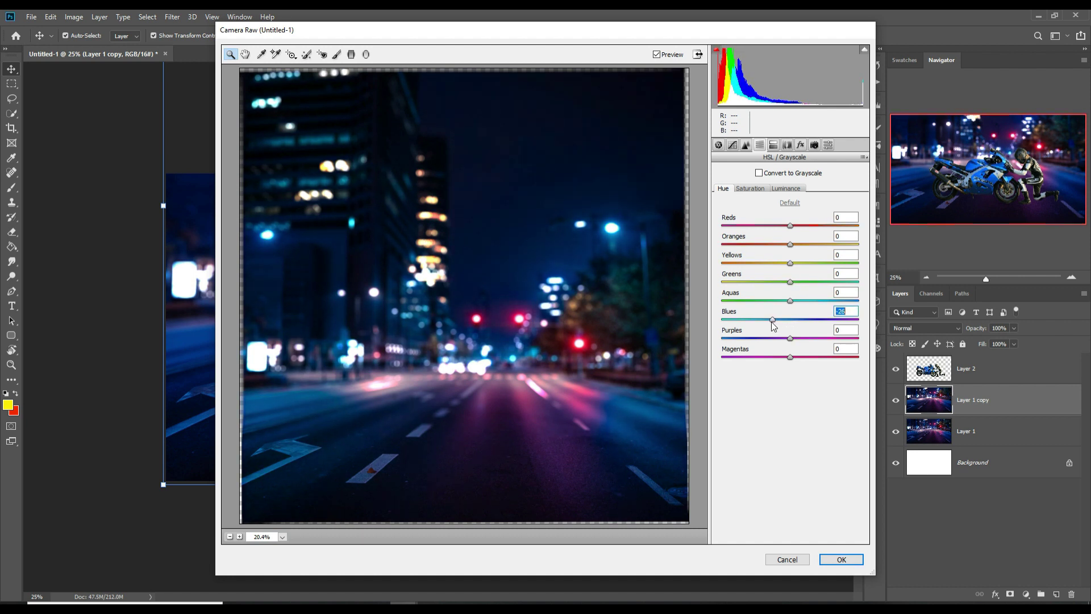
pyautogui.moveTo(791, 303); pyautogui.dragTo(813, 302)
pyautogui.moveTo(757, 304); pyautogui.dragTo(765, 328)
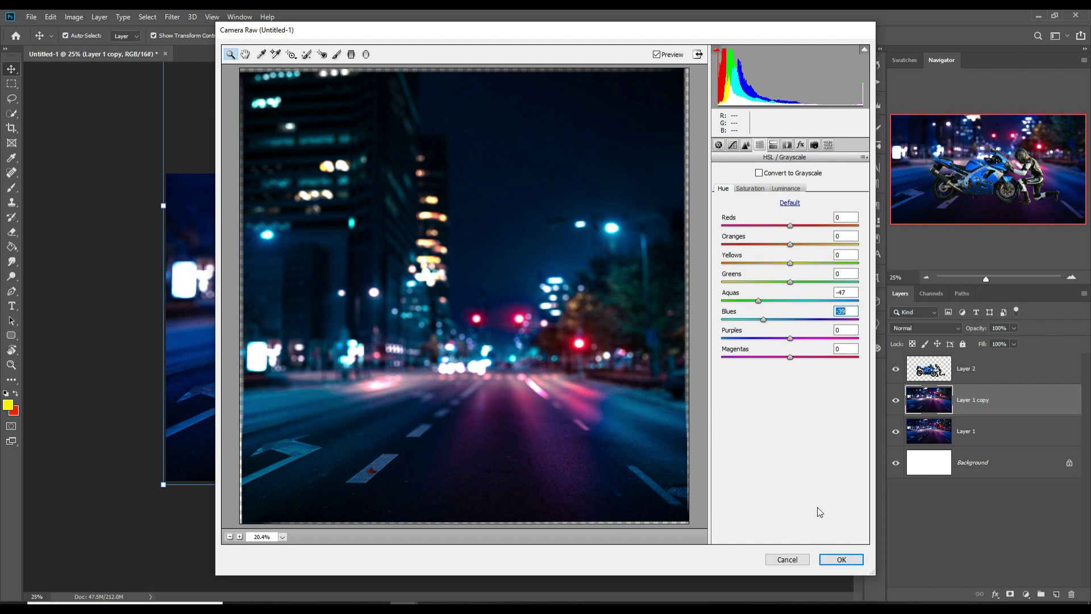
pyautogui.click(842, 560)
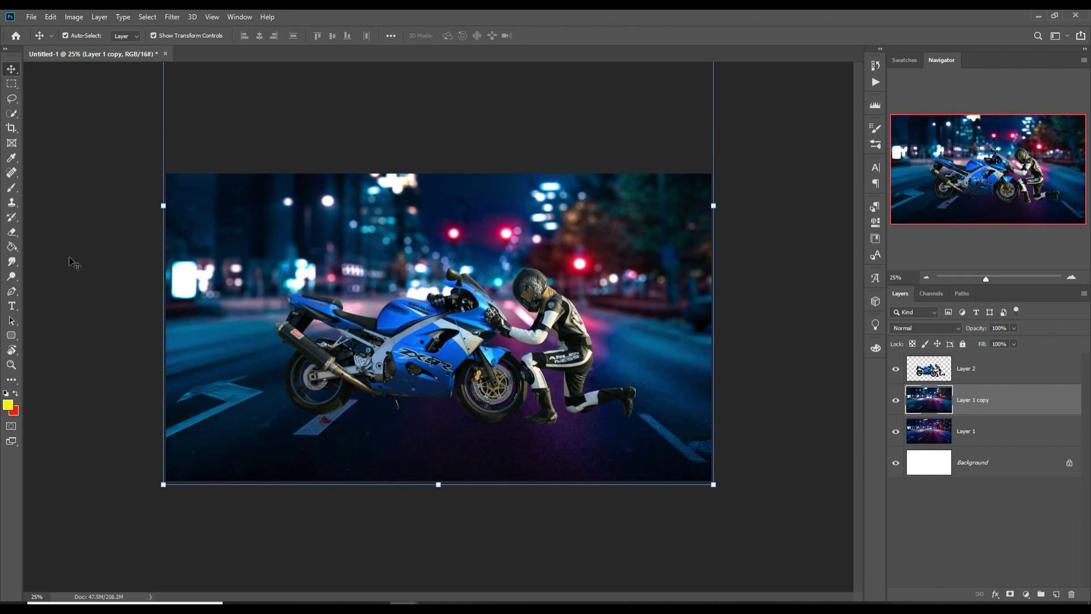
# - Crop the document to its existing canvas bounds, deleting the layer pixels outside it
pyautogui.click(10, 130)
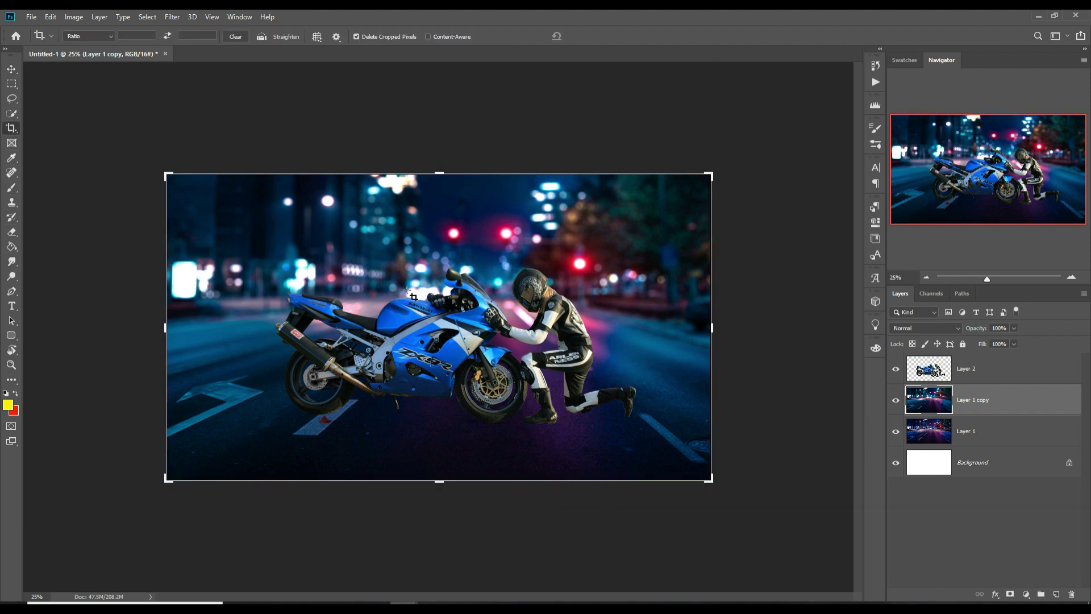
pyautogui.click(595, 37)
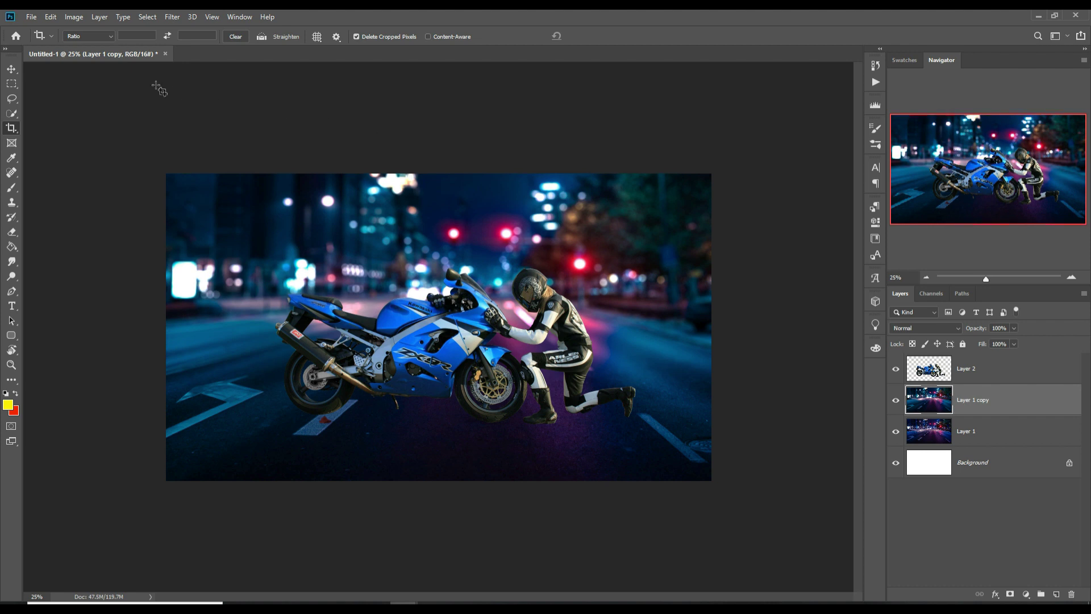
pyautogui.click(10, 73)
# - Scale the motorcycle and rider layer to 104.77% and centre it horizontally on the canvas
pyautogui.click(434, 324)
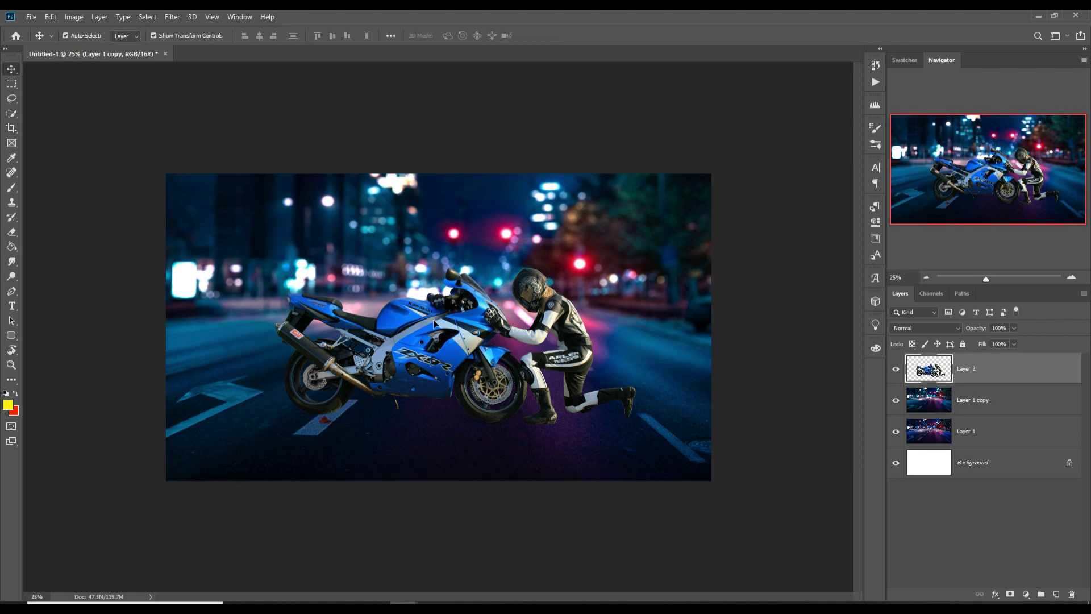
pyautogui.moveTo(645, 272); pyautogui.dragTo(659, 266)
pyautogui.moveTo(567, 337); pyautogui.dragTo(552, 336)
pyautogui.moveTo(638, 266); pyautogui.dragTo(641, 264)
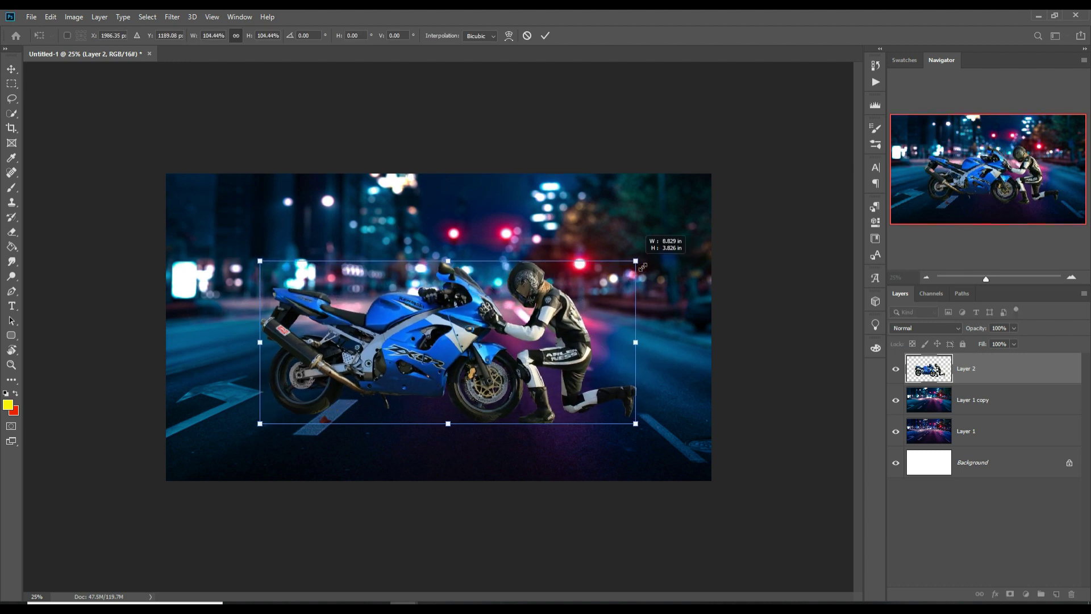
pyautogui.moveTo(498, 346); pyautogui.dragTo(489, 357)
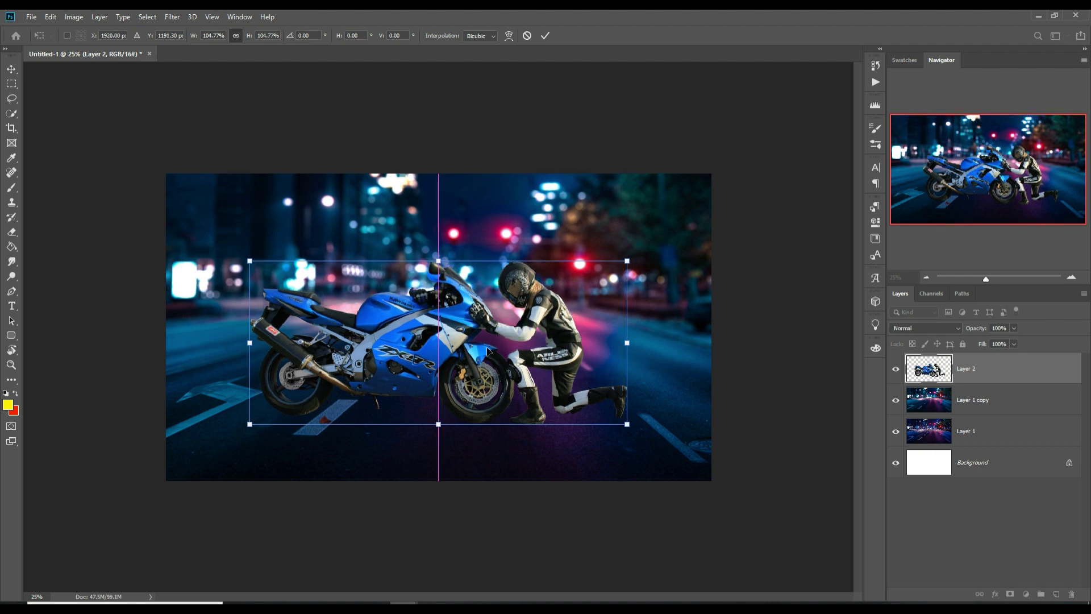
pyautogui.click(547, 36)
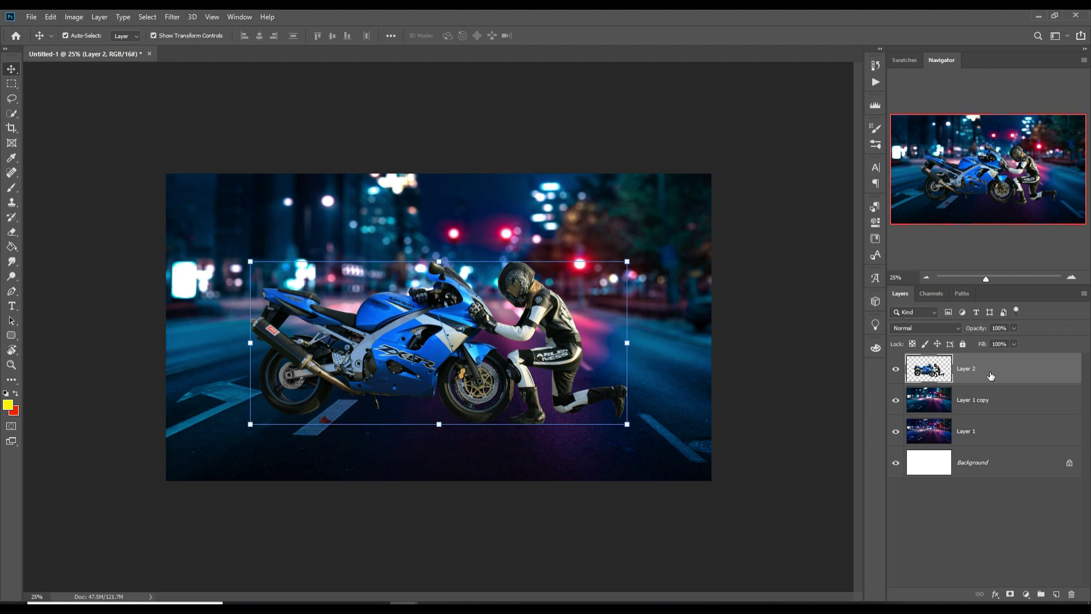
# - Add an empty layer above Layer 1 copy and set the brush's foreground color to near-black 010101
pyautogui.click(996, 403)
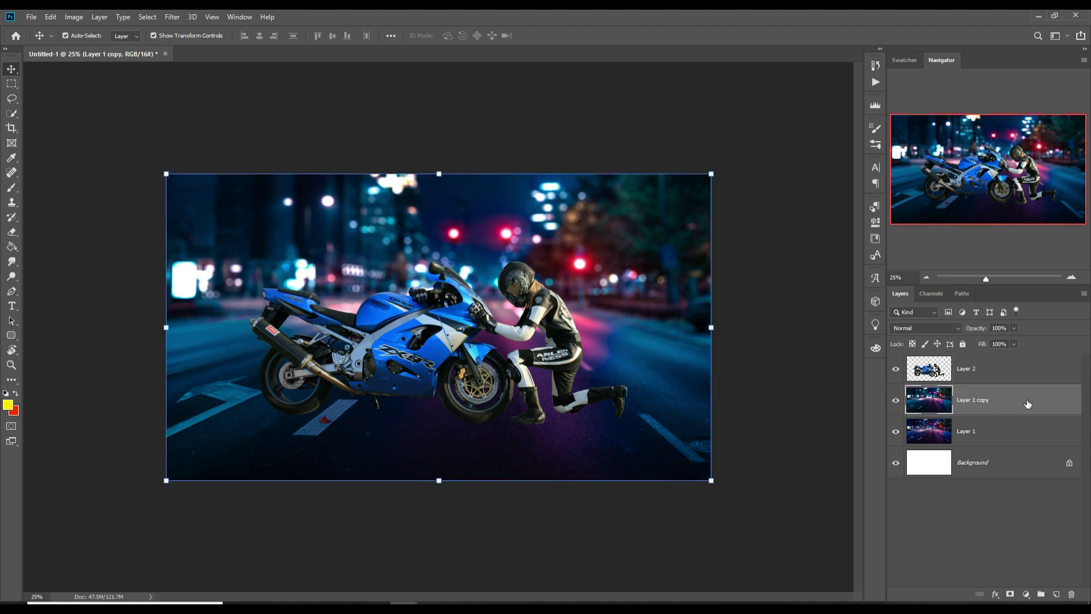
pyautogui.click(1056, 594)
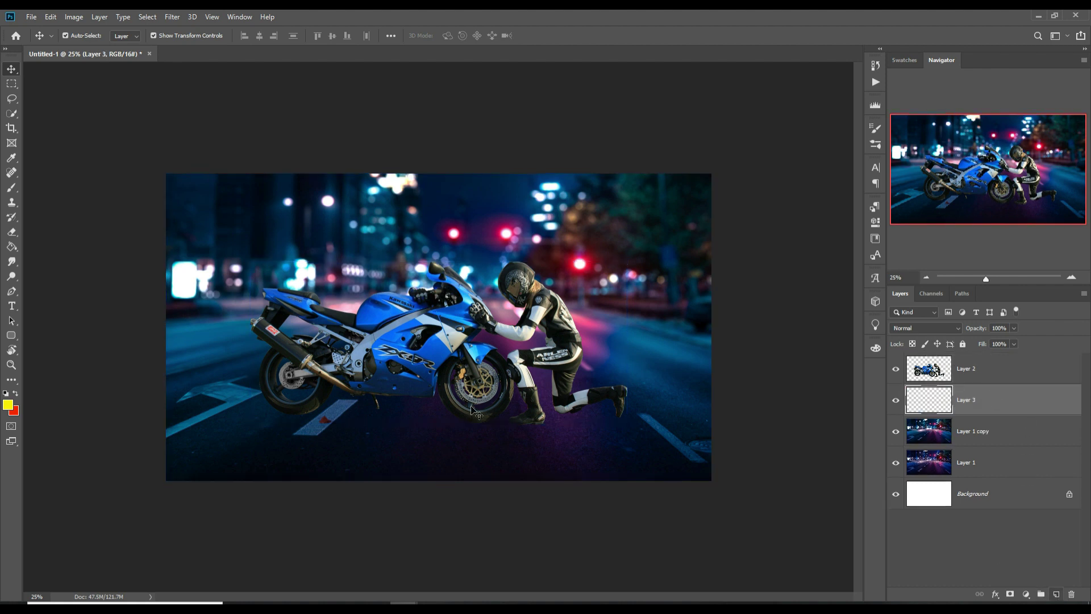
pyautogui.click(11, 189)
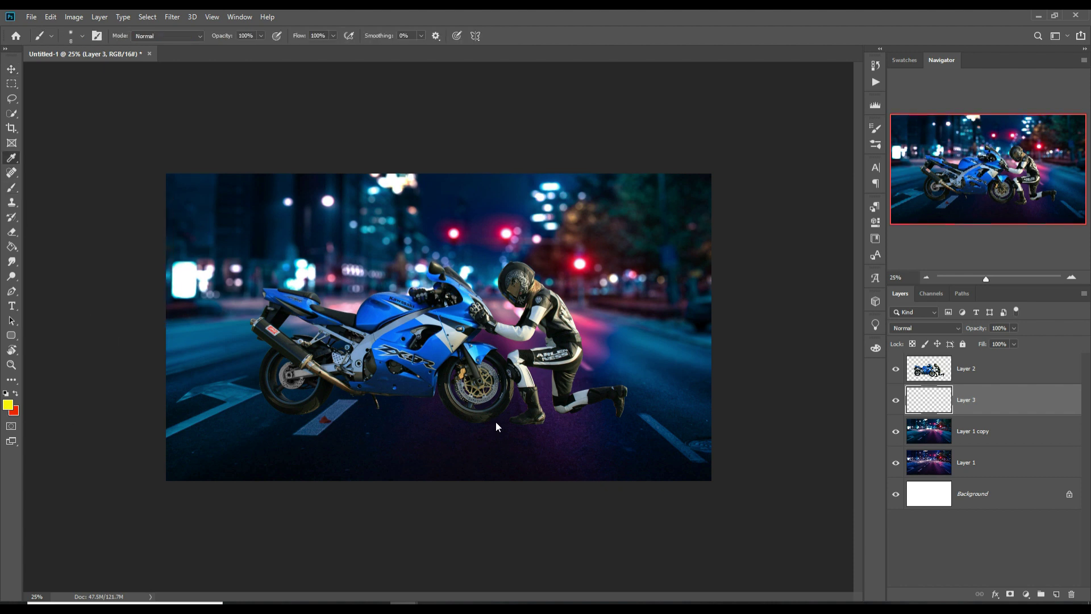
pyautogui.click(8, 405)
pyautogui.click(735, 452)
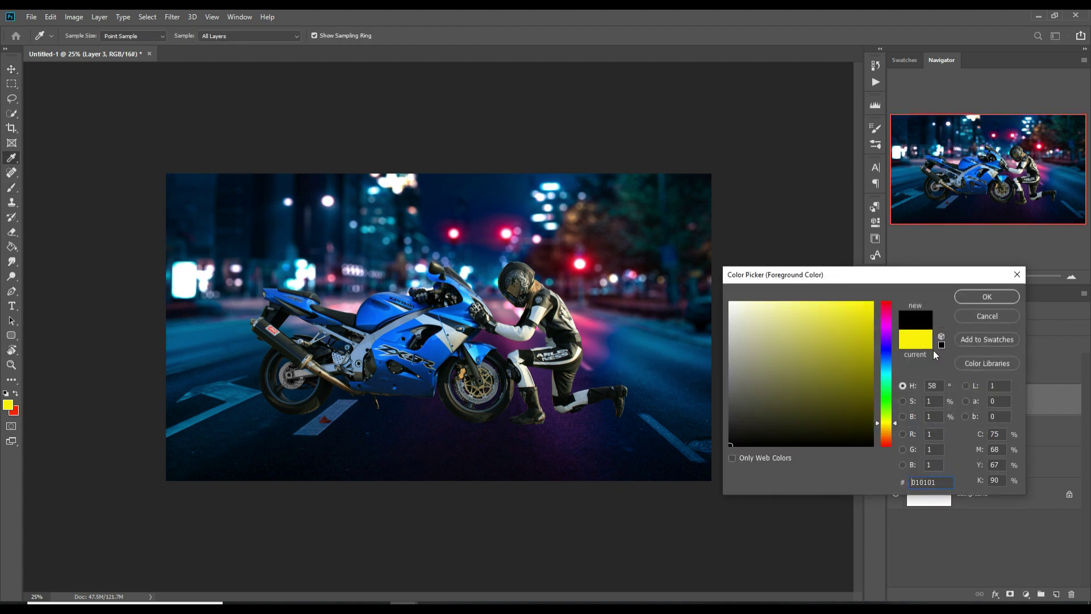
pyautogui.click(972, 295)
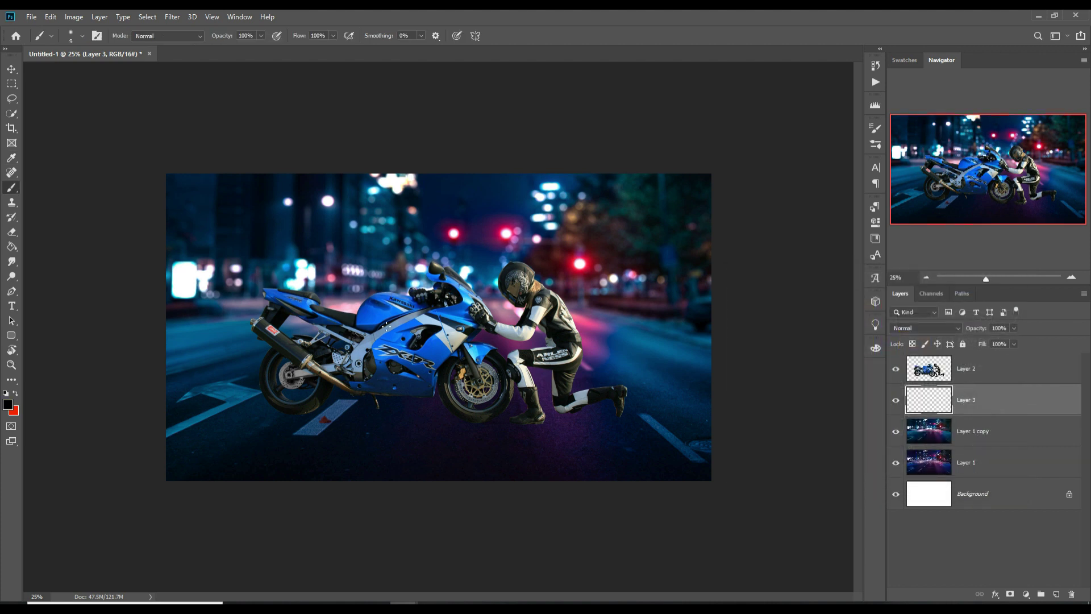
# - Enlarge the brush to 300 px and dab a soft black spot on the road below the motorcycle
pyautogui.press(']')
pyautogui.press(']')
pyautogui.press(']')
pyautogui.press(']')
pyautogui.press(']')
pyautogui.press(']')
pyautogui.press(']')
pyautogui.press(']')
pyautogui.press(']')
pyautogui.press(']')
pyautogui.press(']')
pyautogui.press(']')
pyautogui.press(']')
pyautogui.press(']')
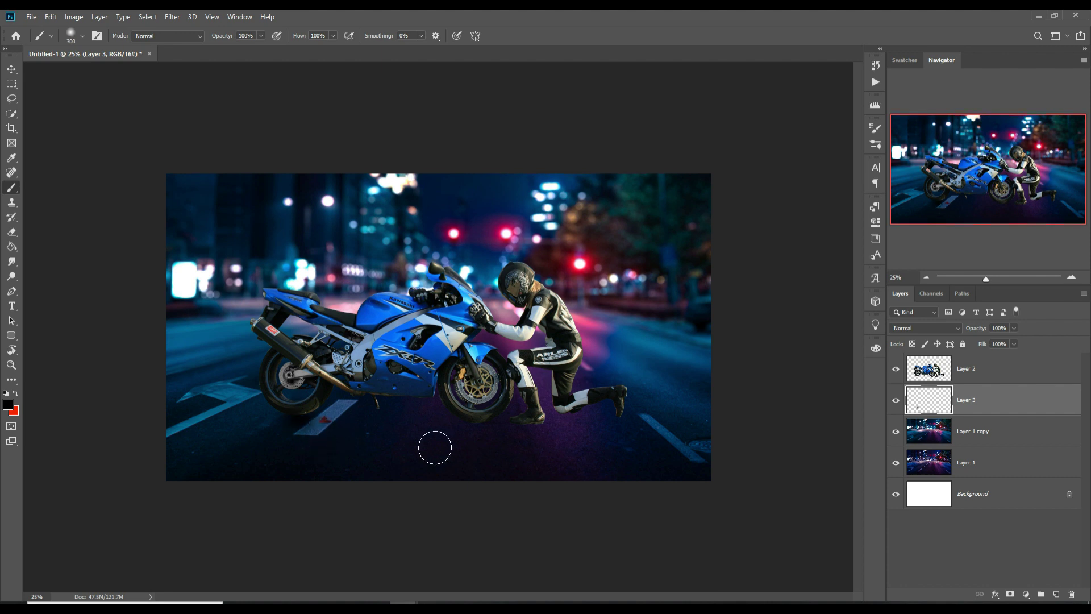
# - Stretch and flatten the black spot into a wide shadow and position it under the rear wheel
pyautogui.press('v')
pyautogui.moveTo(342, 423); pyautogui.dragTo(454, 424)
pyautogui.moveTo(361, 389); pyautogui.dragTo(362, 417)
pyautogui.moveTo(268, 442); pyautogui.dragTo(230, 442)
pyautogui.moveTo(339, 437); pyautogui.dragTo(297, 419)
pyautogui.press('Up')
pyautogui.click(544, 36)
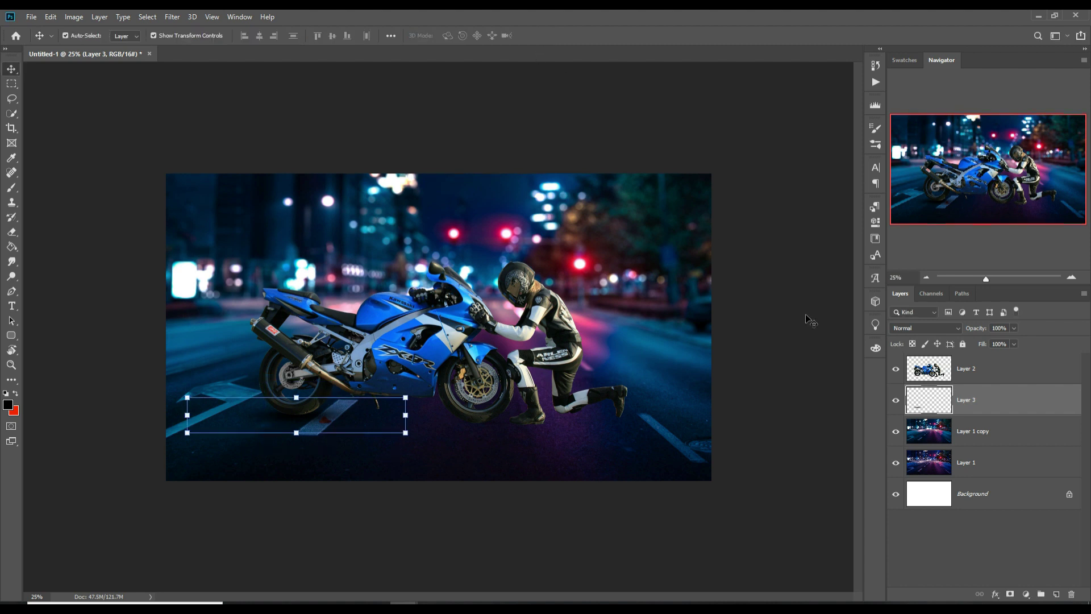
# - Duplicate the rear wheel's shadow layer and move the copy under the front wheel
pyautogui.rightClick(986, 403)
pyautogui.click(867, 181)
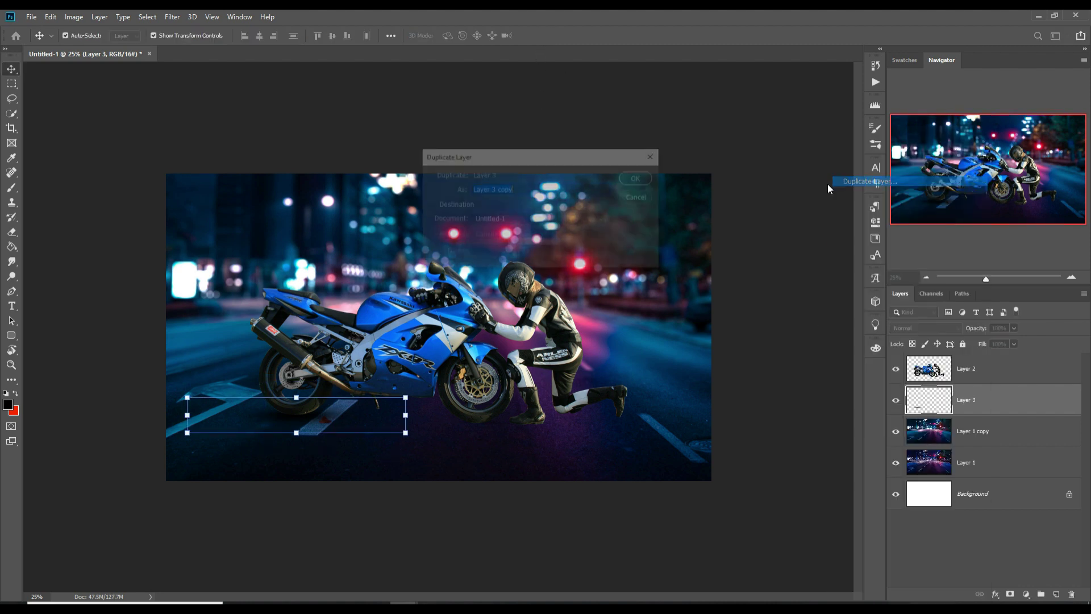
pyautogui.click(638, 178)
pyautogui.moveTo(299, 425); pyautogui.dragTo(481, 432)
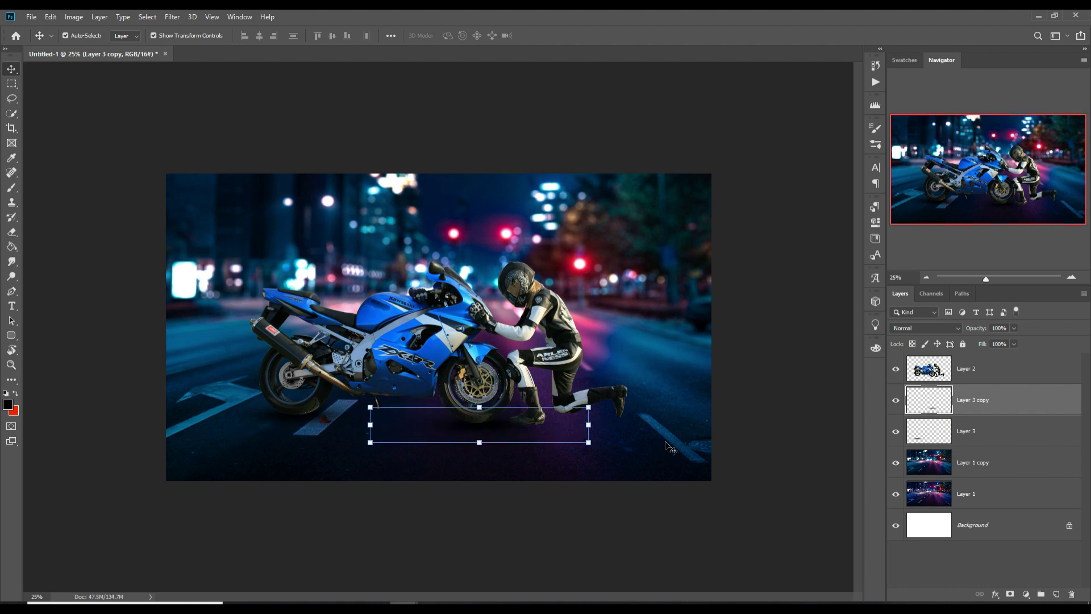
# - Duplicate the front wheel's shadow layer and move the copy under the motorcycle's body between the two wheels
pyautogui.rightClick(1002, 400)
pyautogui.click(875, 192)
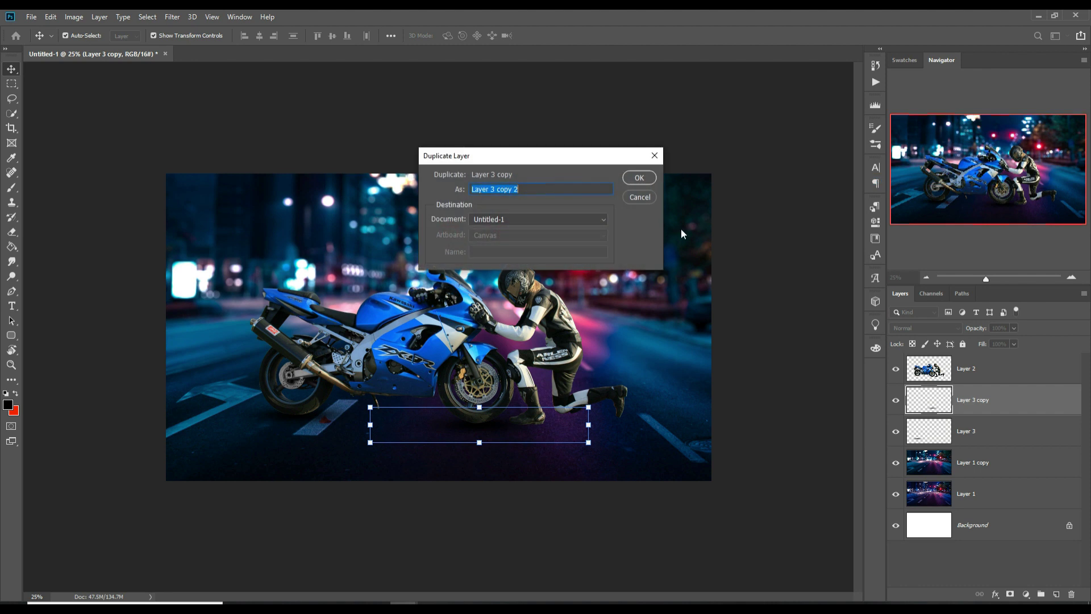
pyautogui.click(639, 178)
pyautogui.moveTo(497, 426); pyautogui.dragTo(402, 423)
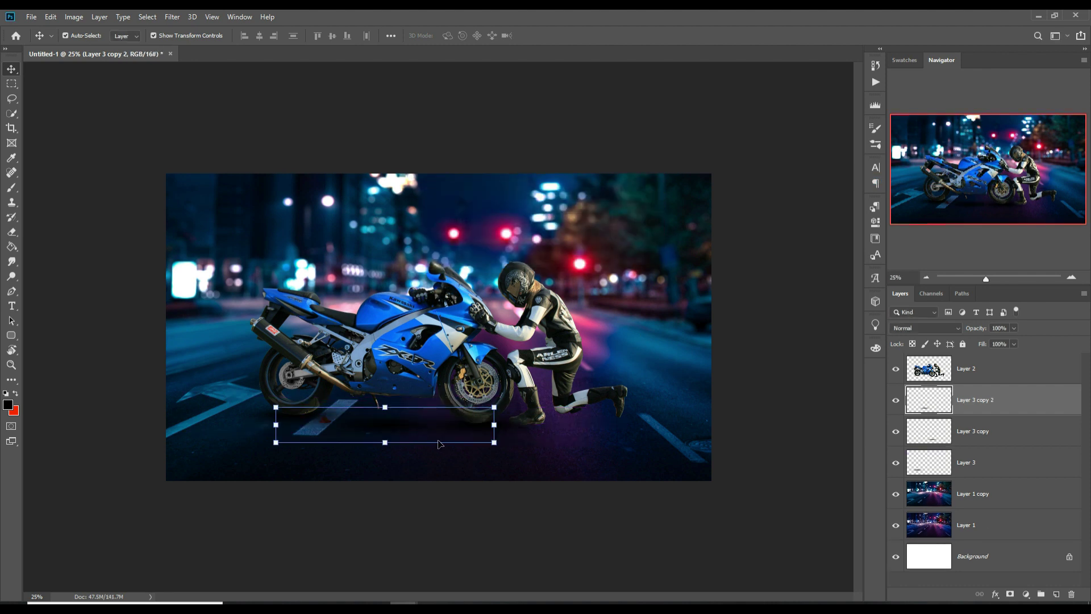
pyautogui.moveTo(412, 423); pyautogui.dragTo(409, 425)
# - Duplicate the shadow layer between the wheels and position the copy under the kneeling rider's legs
pyautogui.rightClick(1016, 405)
pyautogui.click(921, 183)
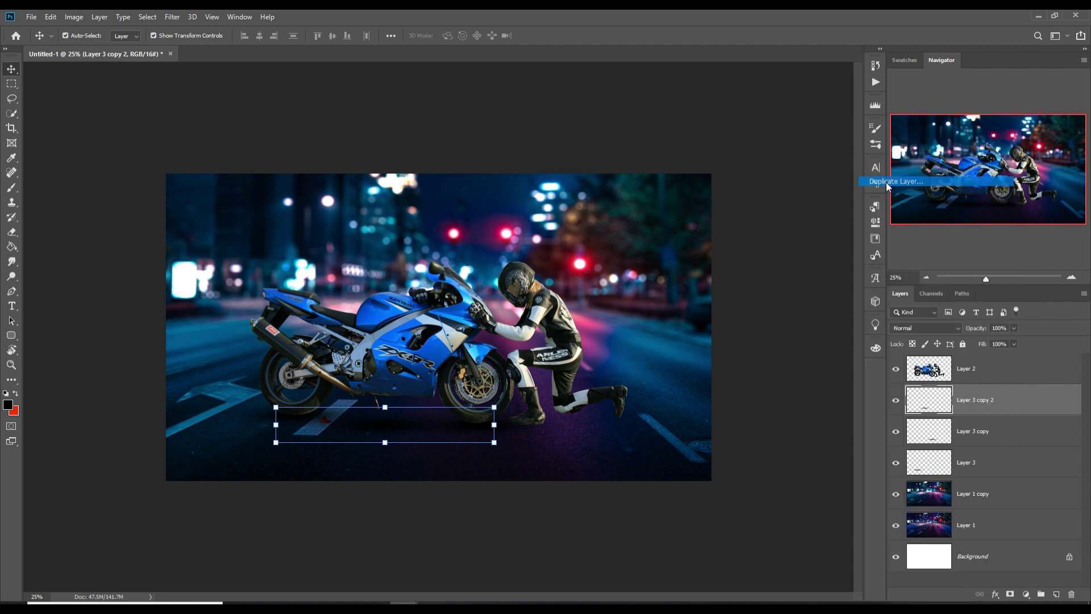
pyautogui.click(637, 179)
pyautogui.moveTo(375, 431); pyautogui.dragTo(612, 424)
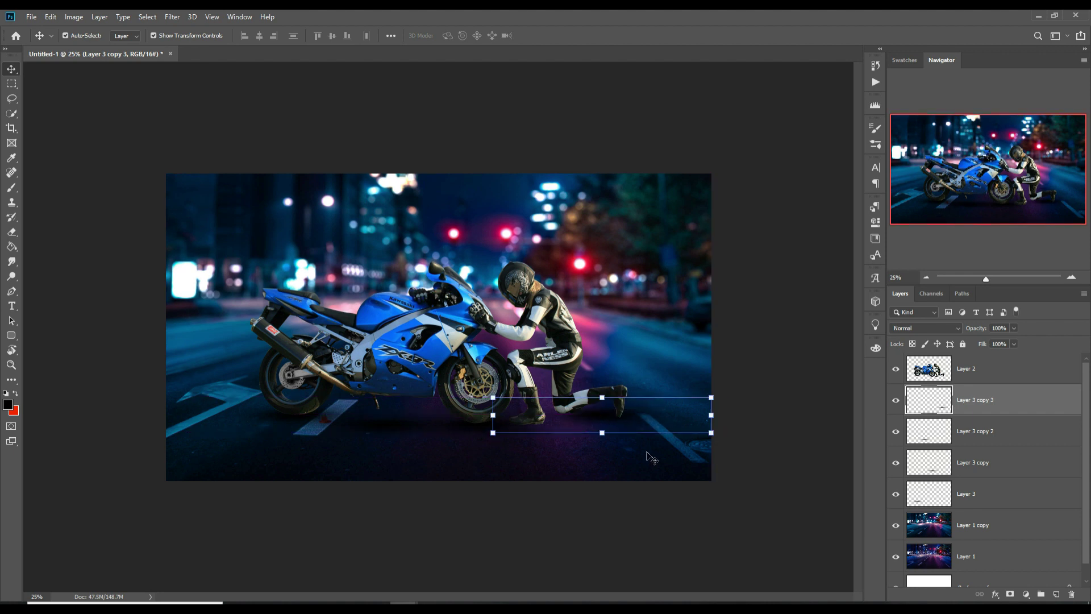
pyautogui.press('Up')
pyautogui.press('Left')
pyautogui.press('Left')
pyautogui.press('Left')
pyautogui.press('Down')
pyautogui.press('Left')
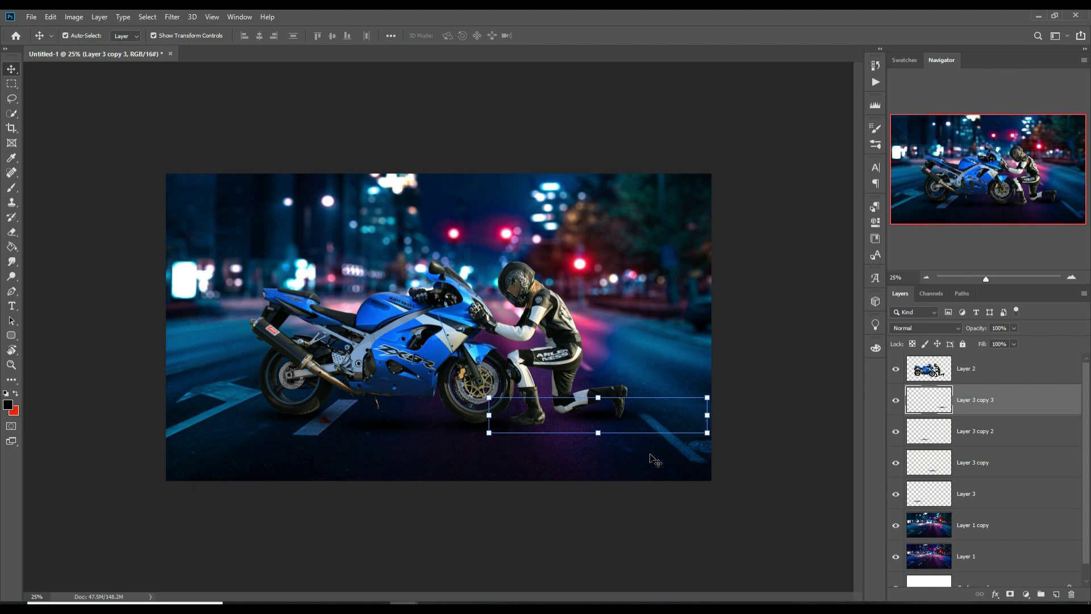
pyautogui.hotkey('shift', 'Left')
pyautogui.hotkey('shift', 'Left')
pyautogui.hotkey('shift', 'Left')
pyautogui.hotkey('shift', 'Left')
pyautogui.hotkey('shift', 'Left')
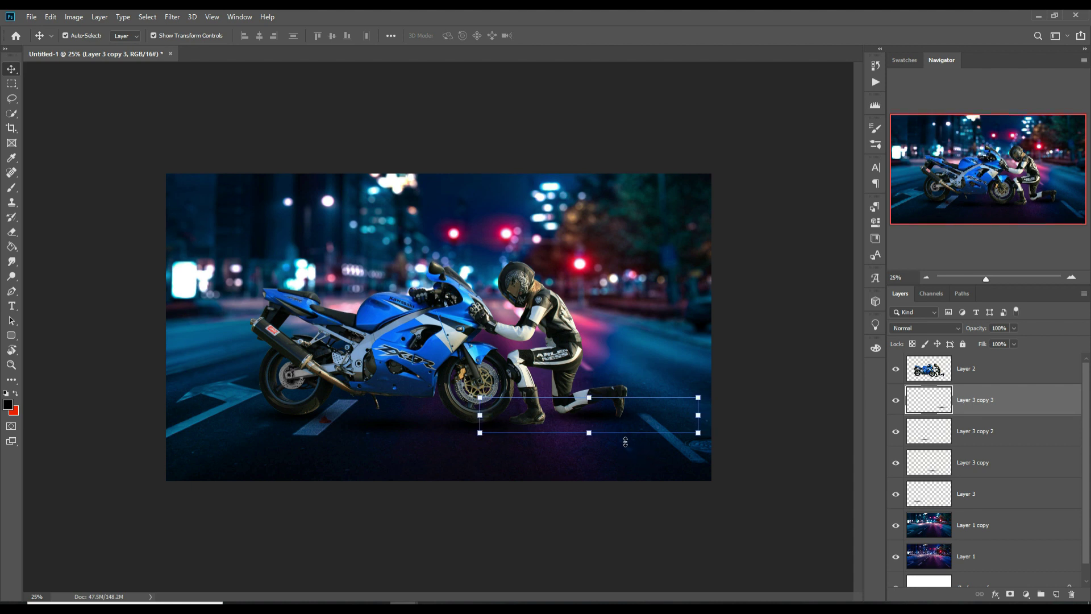
# - Flatten the rider's shadow to 51.59% height, lower it slightly to meet the road and rotate it 4.20°
pyautogui.moveTo(598, 436); pyautogui.dragTo(594, 417)
pyautogui.hotkey('shift', 'Down')
pyautogui.hotkey('shift', 'Down')
pyautogui.hotkey('shift', 'Down')
pyautogui.hotkey('shift', 'Down')
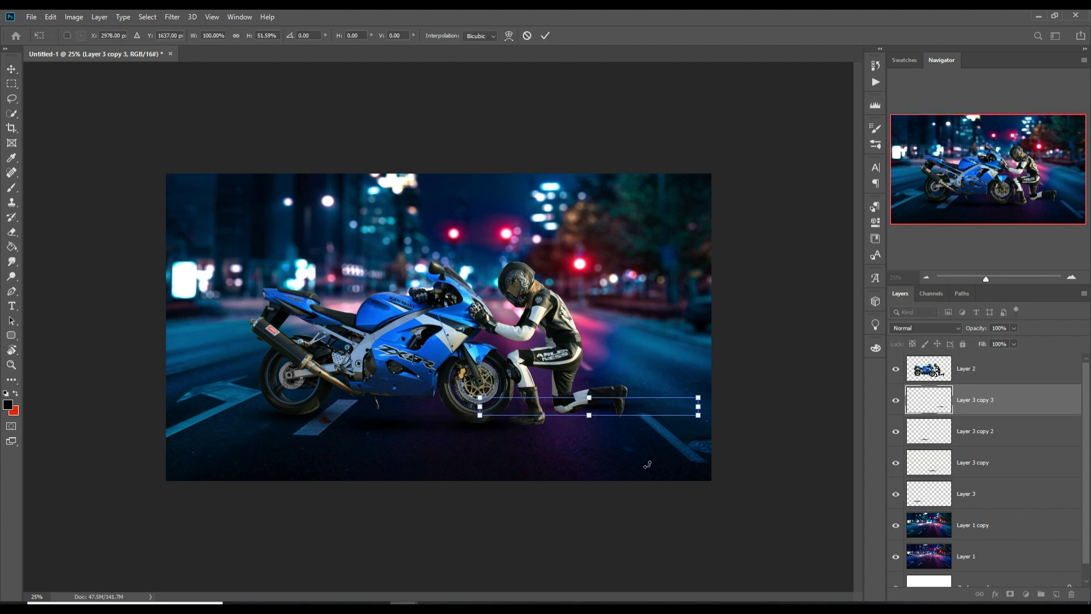
pyautogui.press('Down')
pyautogui.press('Down')
pyautogui.press('Down')
pyautogui.press('Down')
pyautogui.press('Down')
pyautogui.press('Down')
pyautogui.press('Down')
pyautogui.press('Down')
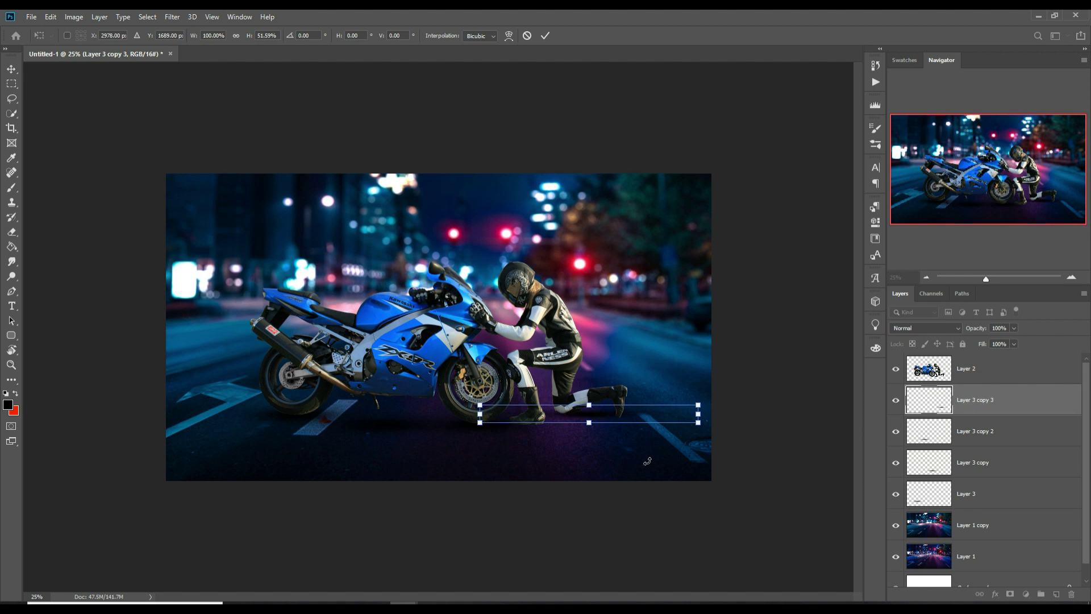
pyautogui.press('Down')
pyautogui.press('Down')
pyautogui.press('Down')
pyautogui.press('Down')
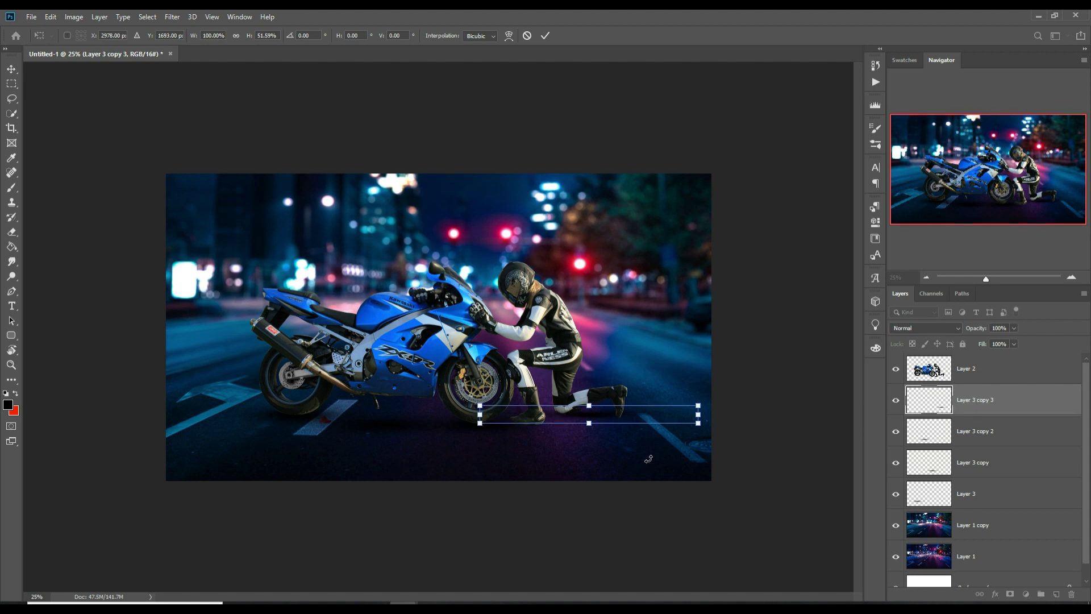
pyautogui.moveTo(714, 406); pyautogui.dragTo(714, 412)
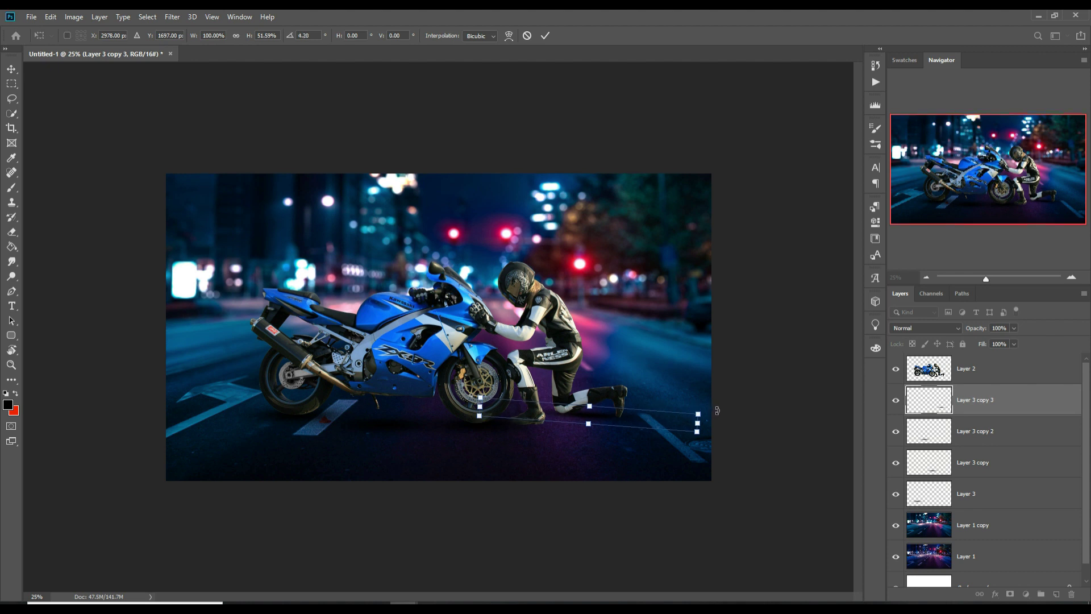
pyautogui.click(545, 35)
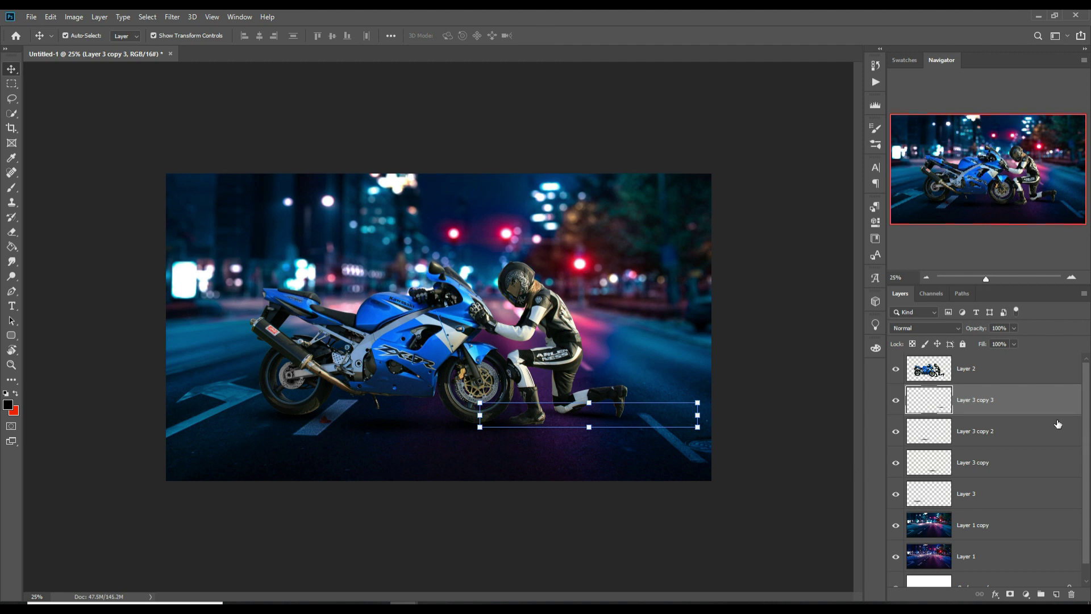
# - Duplicate the rider's shadow layer and position the copy beneath the rider's boots
pyautogui.rightClick(1020, 399)
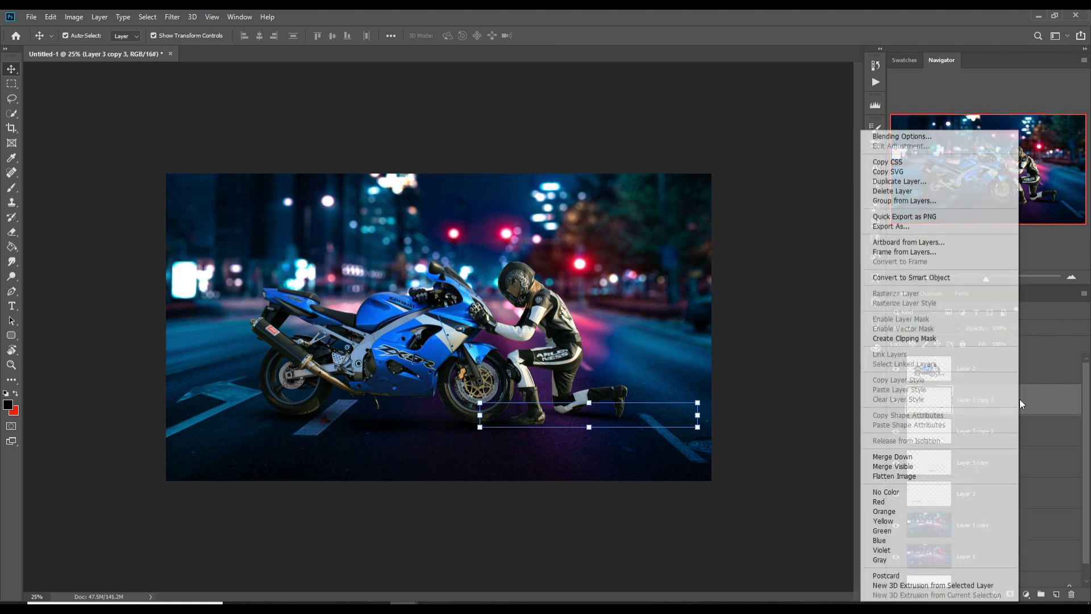
pyautogui.click(897, 183)
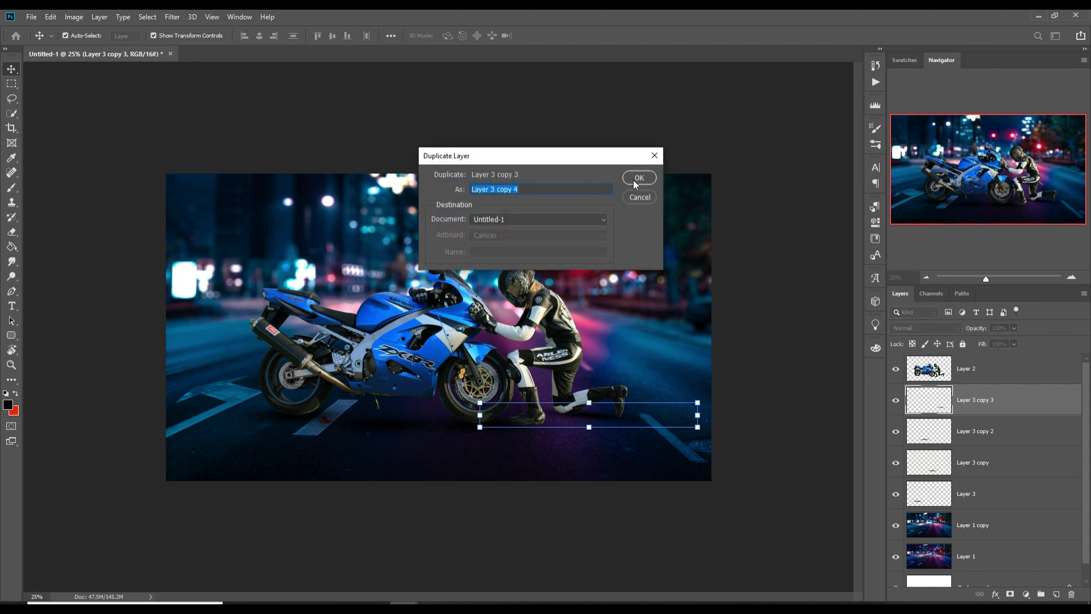
pyautogui.click(639, 178)
pyautogui.moveTo(597, 420); pyautogui.dragTo(525, 432)
pyautogui.moveTo(644, 412); pyautogui.dragTo(641, 394)
pyautogui.moveTo(560, 428); pyautogui.dragTo(633, 389)
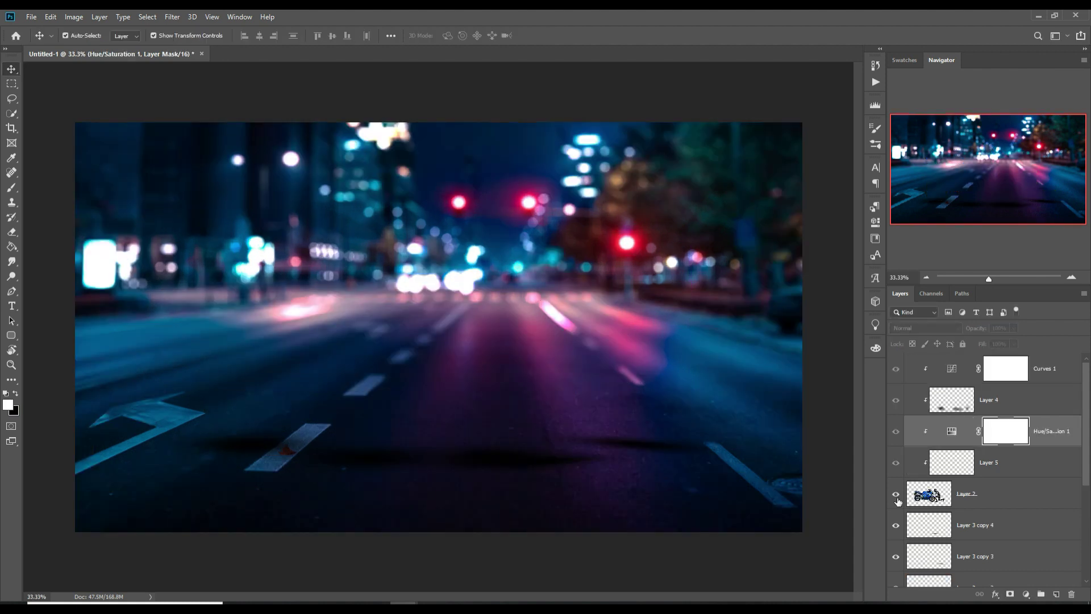
# - Make Layer 2 and Layer 5 visible again and delete the Hue/Saturation 1 adjustment layer
pyautogui.click(896, 495)
pyautogui.click(897, 463)
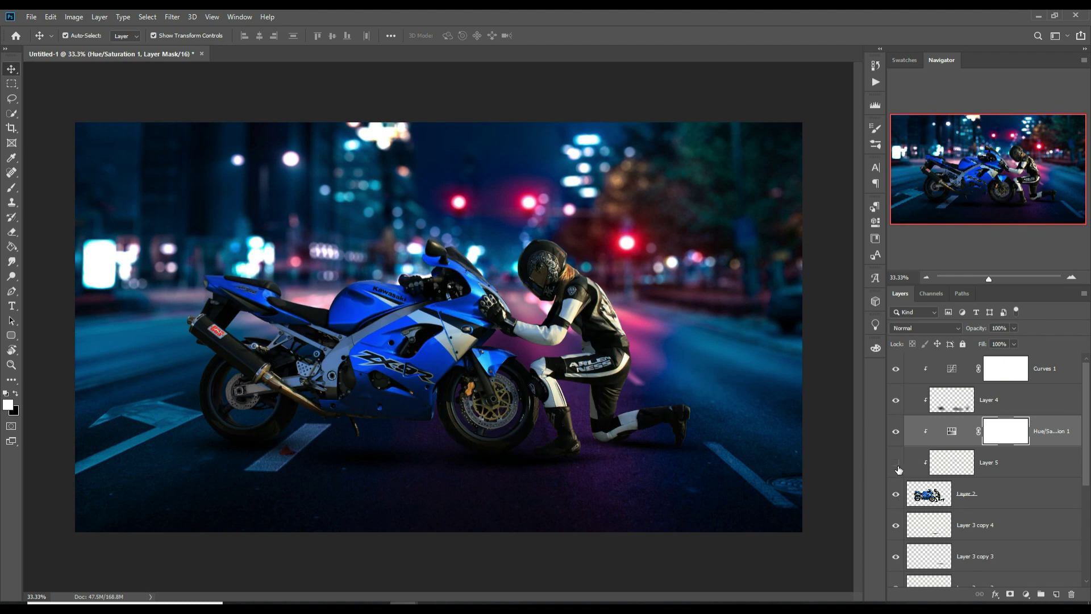
pyautogui.click(958, 472)
pyautogui.click(1062, 436)
pyautogui.press('Delete')
# - Move Layer 5 above the Curves 1 adjustment and release it from the clipping mask
pyautogui.moveTo(1034, 430); pyautogui.dragTo(1033, 367)
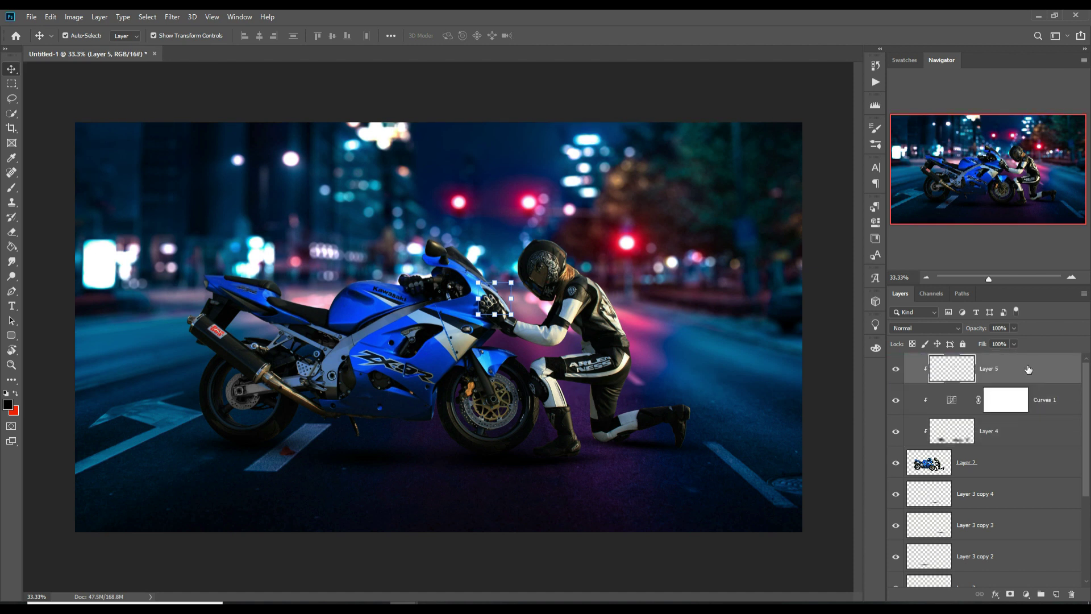
pyautogui.rightClick(1023, 366)
pyautogui.click(922, 339)
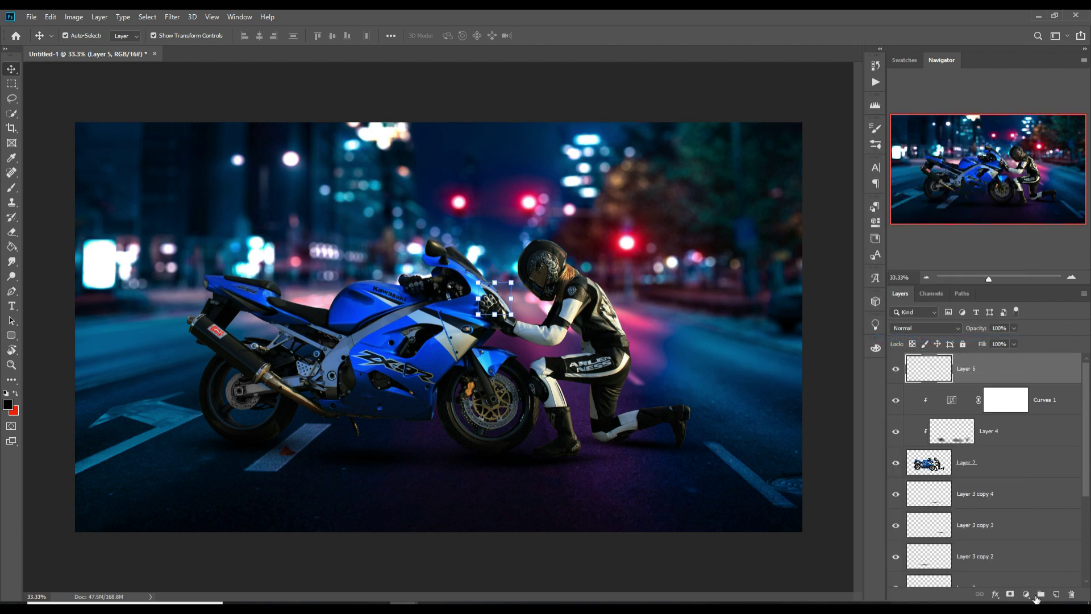
# - Add a Hue/Saturation adjustment above Layer 5 and clip it to that layer
pyautogui.click(1028, 594)
pyautogui.click(1028, 483)
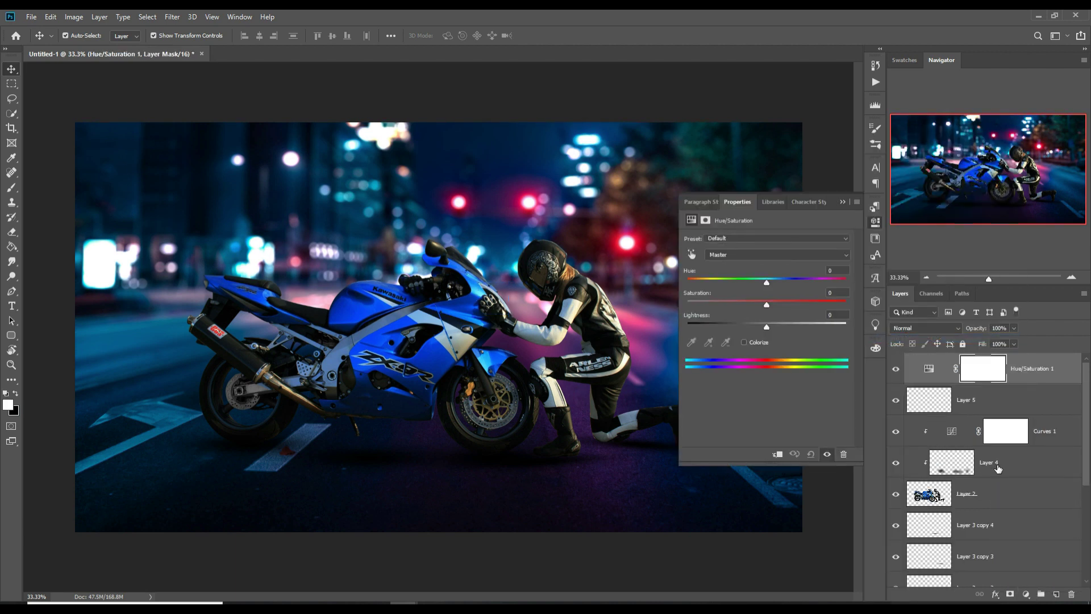
pyautogui.click(794, 455)
# - Set the clipped adjustment's hue to -154 and saturation to +100, and slightly reduce its lightness
pyautogui.click(767, 282)
pyautogui.moveTo(768, 284); pyautogui.dragTo(686, 286)
pyautogui.moveTo(767, 306); pyautogui.dragTo(844, 305)
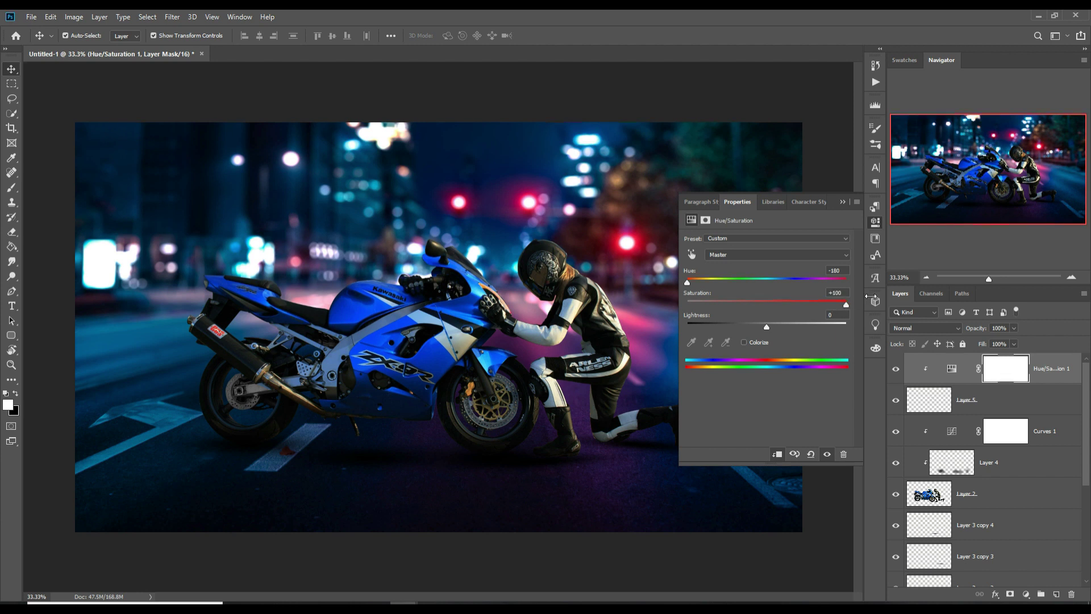
pyautogui.moveTo(692, 283); pyautogui.dragTo(696, 281)
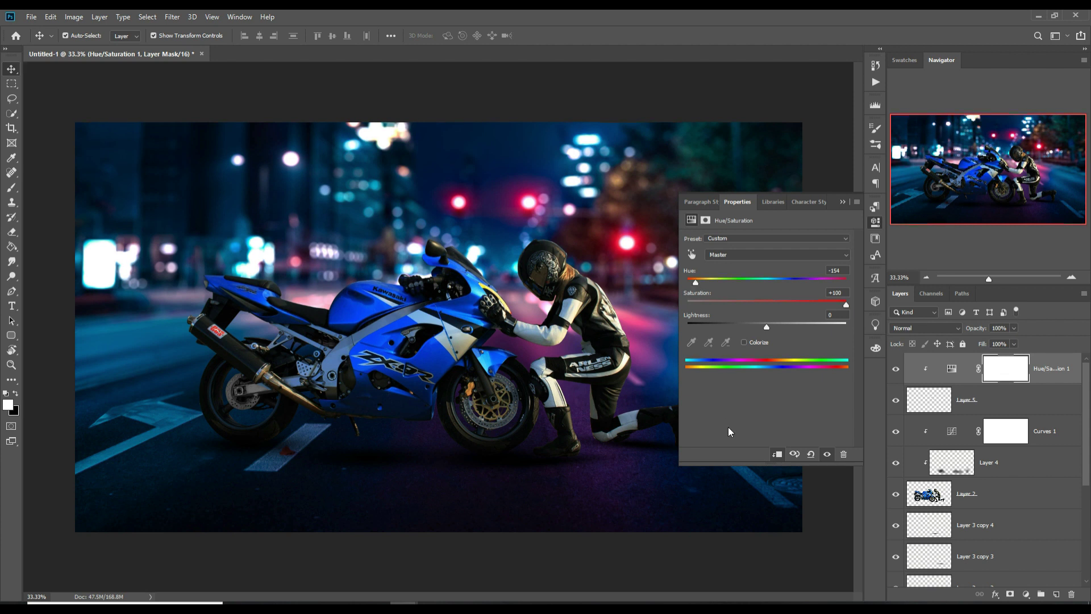
pyautogui.moveTo(770, 327); pyautogui.dragTo(755, 327)
pyautogui.click(842, 202)
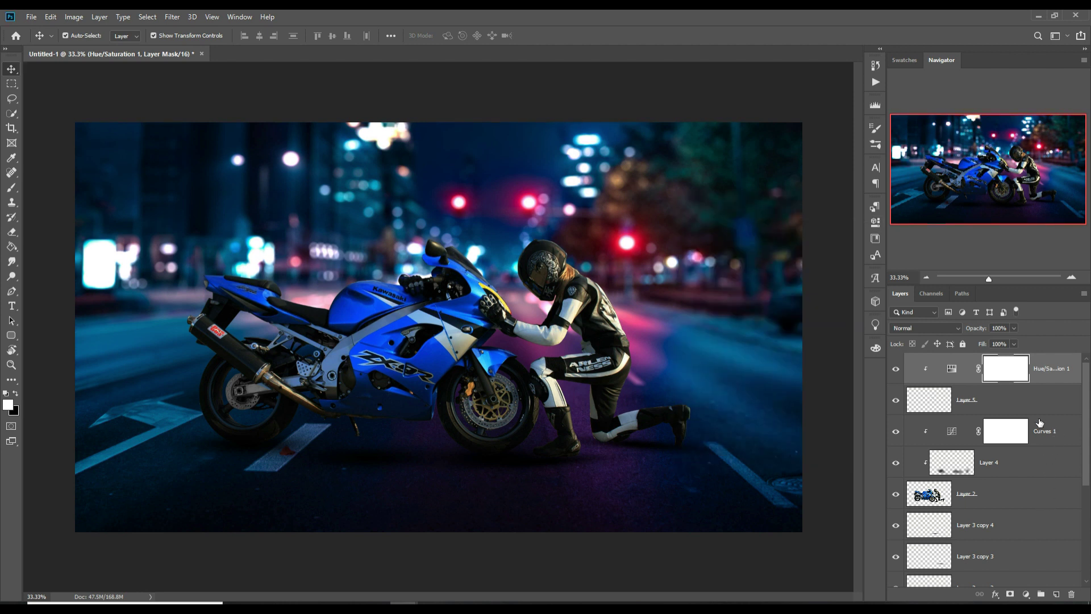
# - Add an empty layer directly above the Curves 1 adjustment
pyautogui.click(1024, 403)
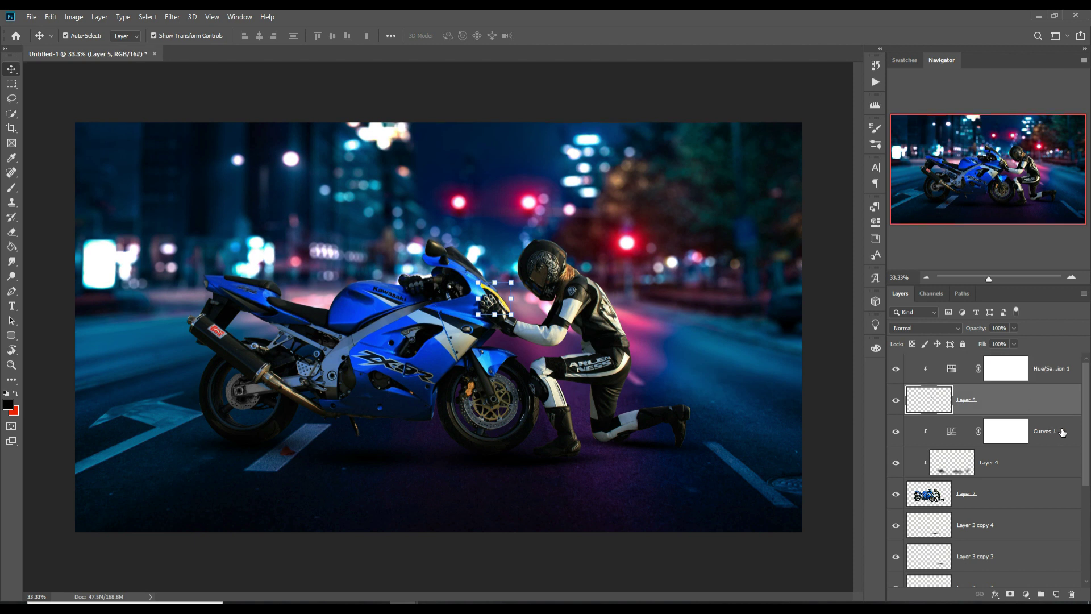
pyautogui.click(1062, 432)
pyautogui.click(1057, 594)
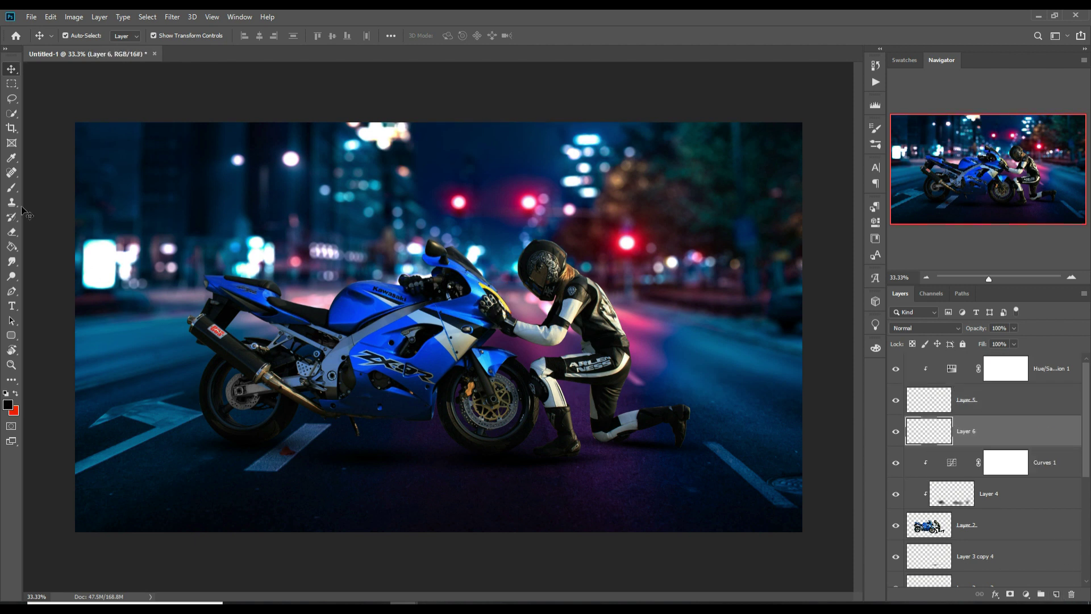
# - Choose the Brush tool and set its foreground color to yellow ffda31, sampled from the motorcycle's headlight
pyautogui.click(12, 188)
pyautogui.click(9, 404)
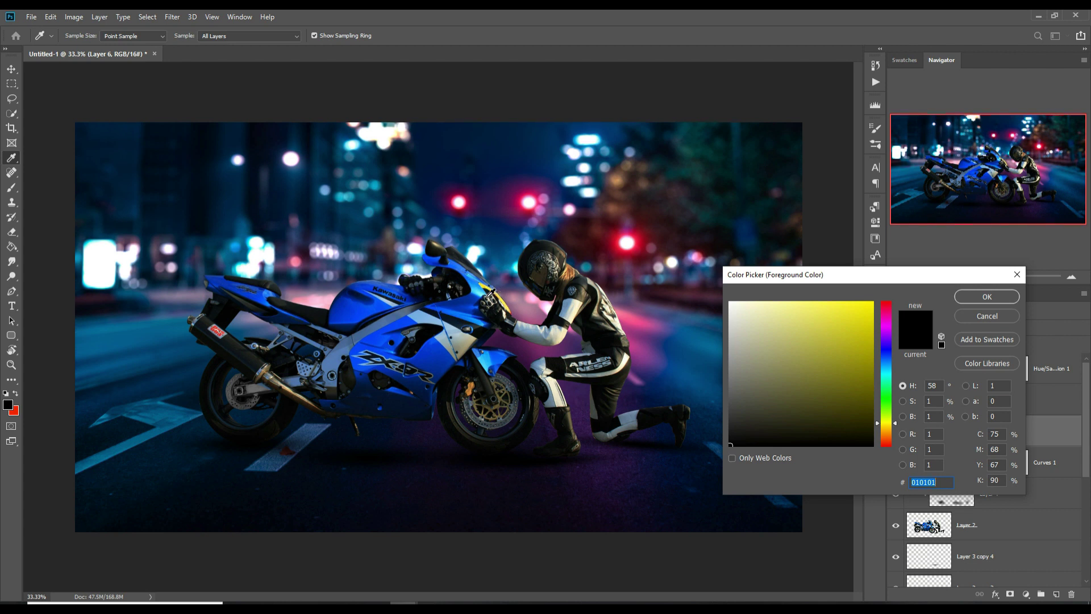
pyautogui.click(491, 292)
pyautogui.click(987, 297)
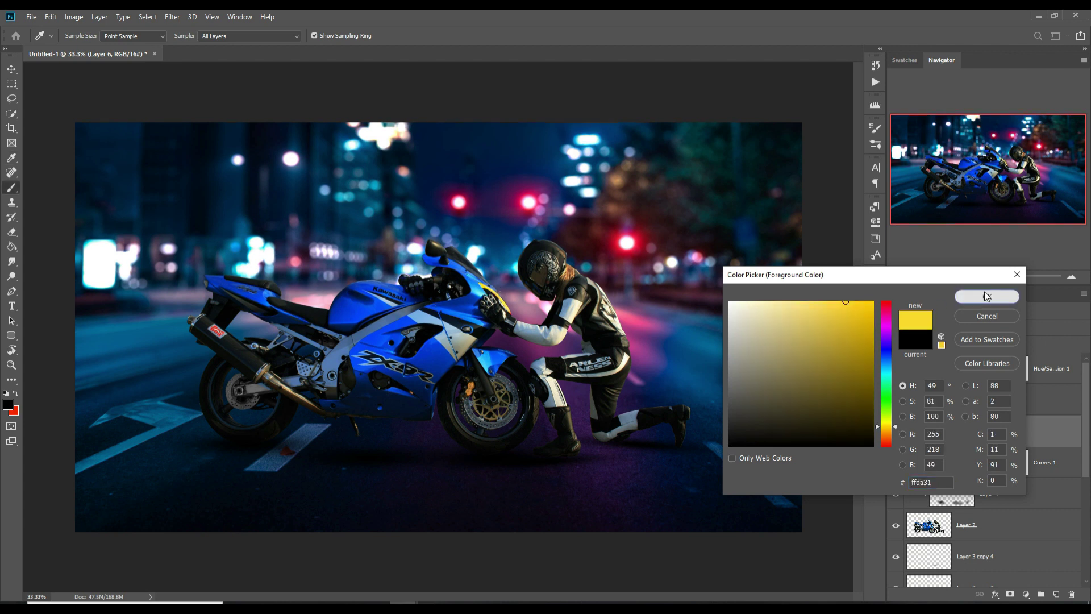
# - Lower the brush opacity to 8% and move Layer 6 to the top of the layer stack
pyautogui.scroll(3, 534, 312)
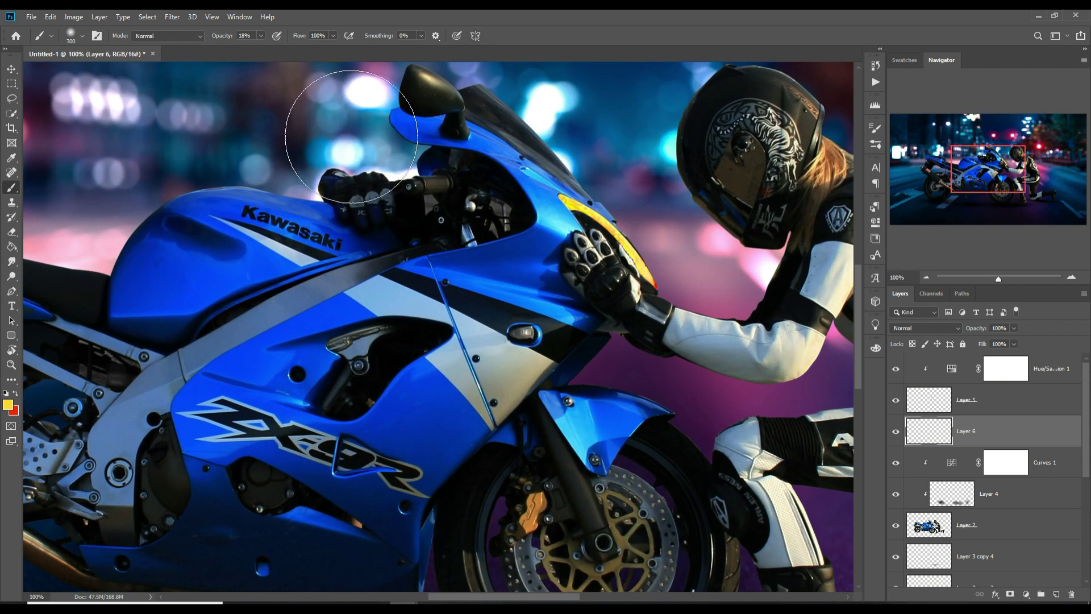
pyautogui.click(261, 36)
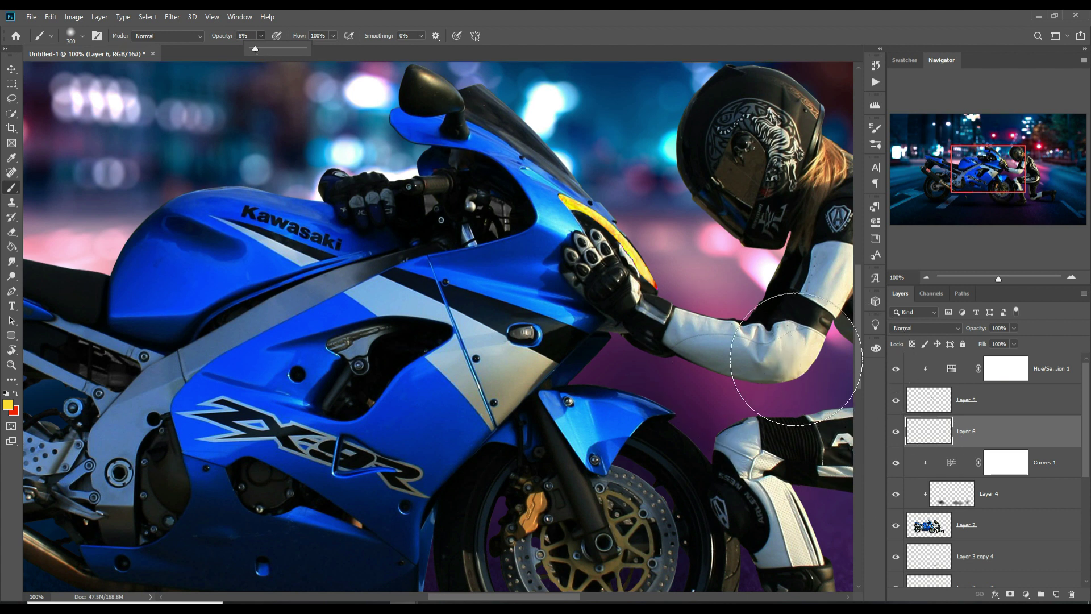
pyautogui.click(684, 249)
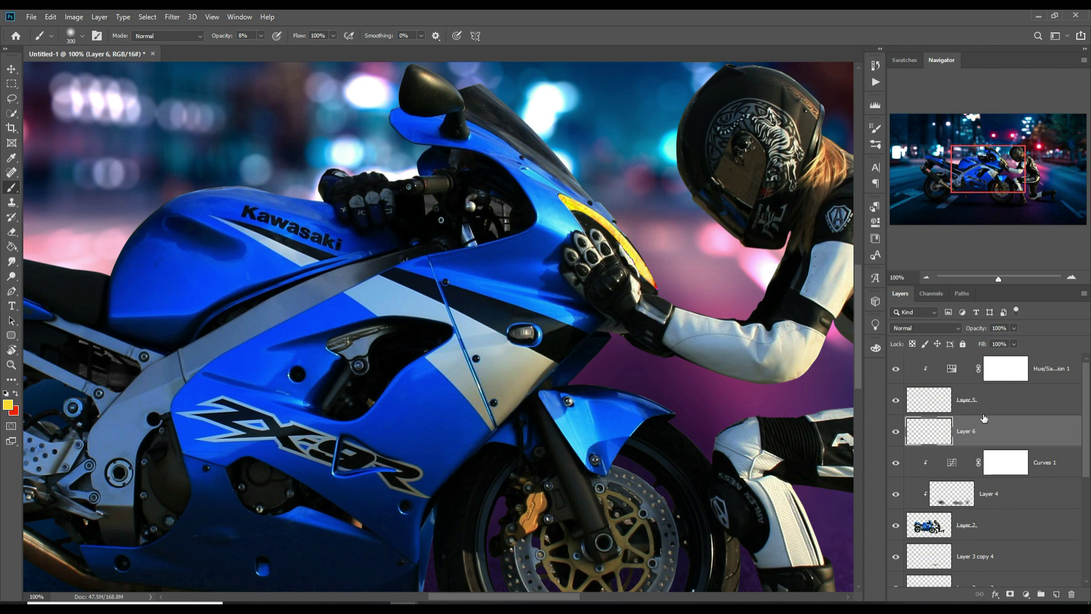
pyautogui.moveTo(992, 369); pyautogui.dragTo(992, 370)
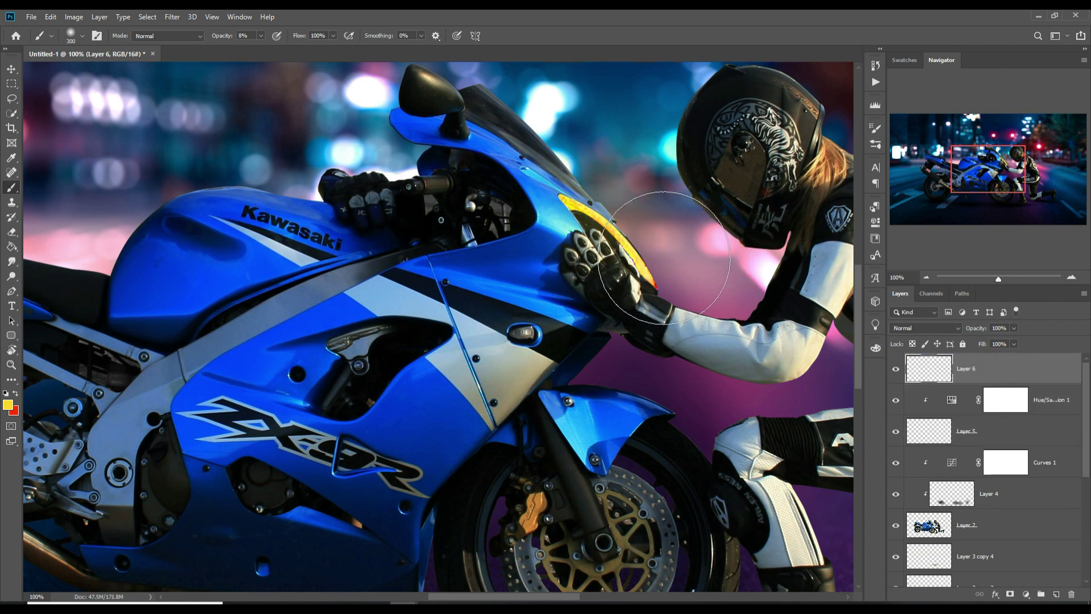
# - Dab a soft 300 px yellow glow in front of the headlight and over the rider's helmet, arm and front wheel area
pyautogui.click(673, 224)
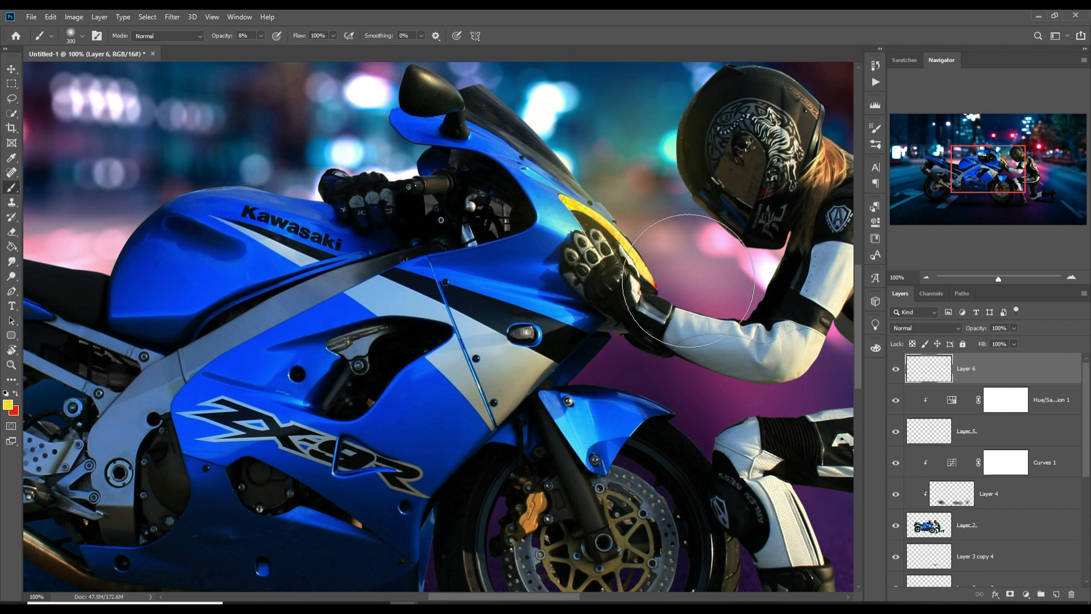
pyautogui.click(762, 319)
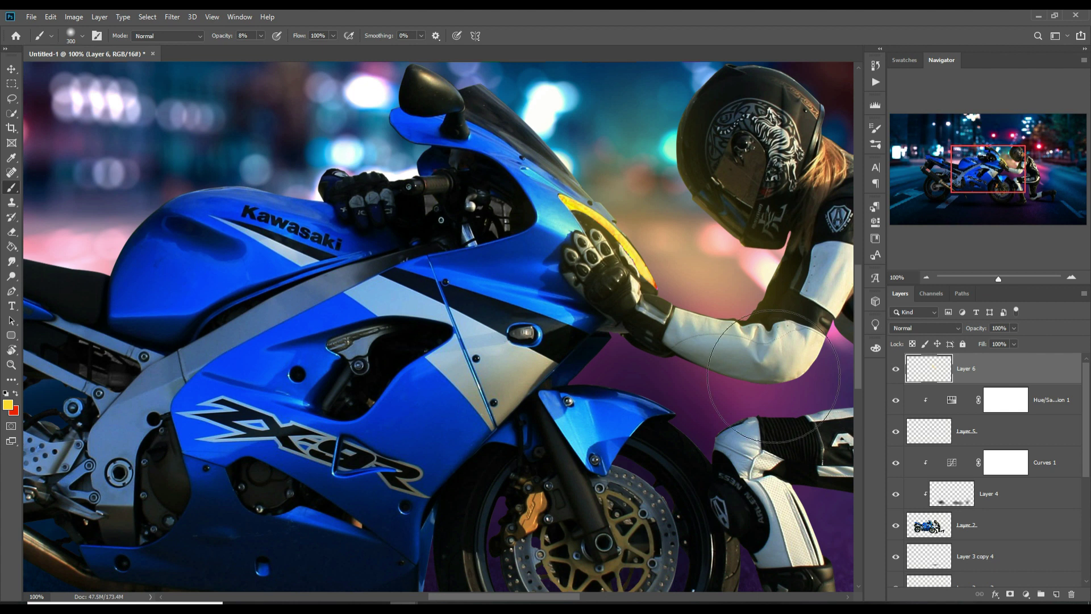
pyautogui.click(704, 433)
pyautogui.click(672, 436)
pyautogui.click(689, 457)
pyautogui.click(788, 342)
pyautogui.click(729, 222)
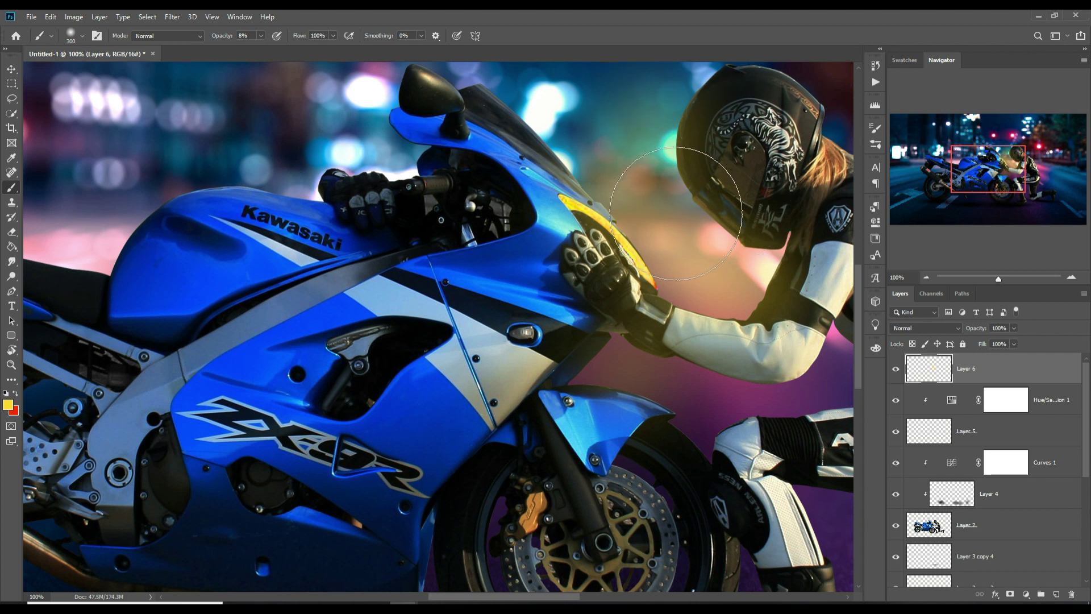
# - Reduce the brush to 125 px and build up a stronger yellow glow beside the headlight
pyautogui.press('[')
pyautogui.press('[')
pyautogui.press('[')
pyautogui.press('[')
pyautogui.press('[')
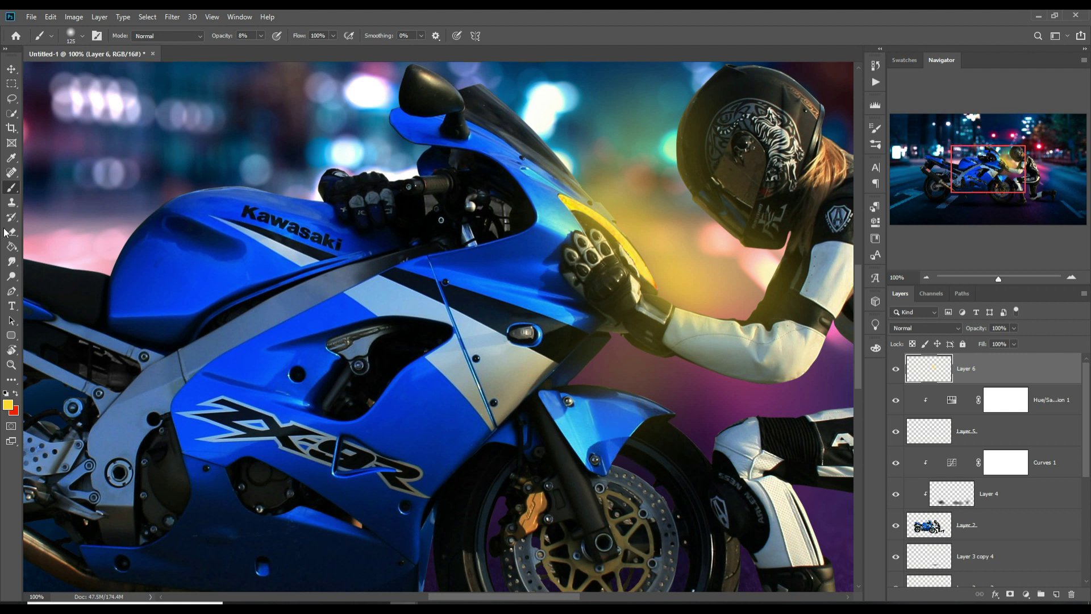
# - Start a Pen tool path at the glove's cuff and trace the thumb edge beside the motorcycle's headlight
pyautogui.click(11, 291)
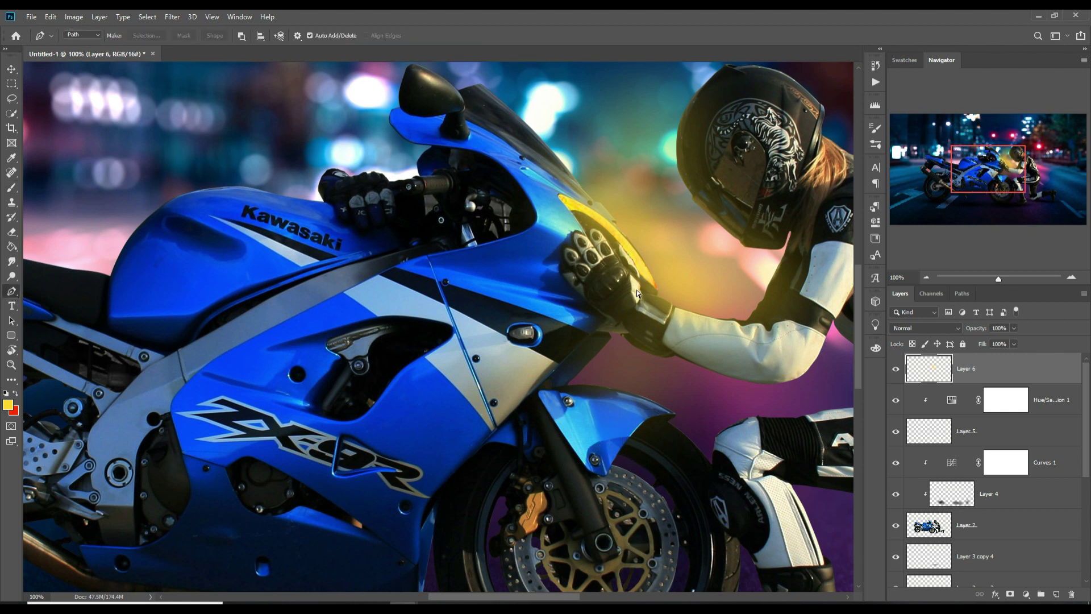
pyautogui.hotkey('ctrl', '+')
pyautogui.hotkey('ctrl', '+')
pyautogui.moveTo(824, 295); pyautogui.dragTo(144, 450)
pyautogui.click(467, 368)
pyautogui.click(456, 368)
pyautogui.click(452, 358)
pyautogui.click(450, 347)
pyautogui.moveTo(452, 335); pyautogui.dragTo(451, 328)
pyautogui.click(393, 221)
pyautogui.click(383, 211)
pyautogui.click(374, 209)
pyautogui.click(377, 225)
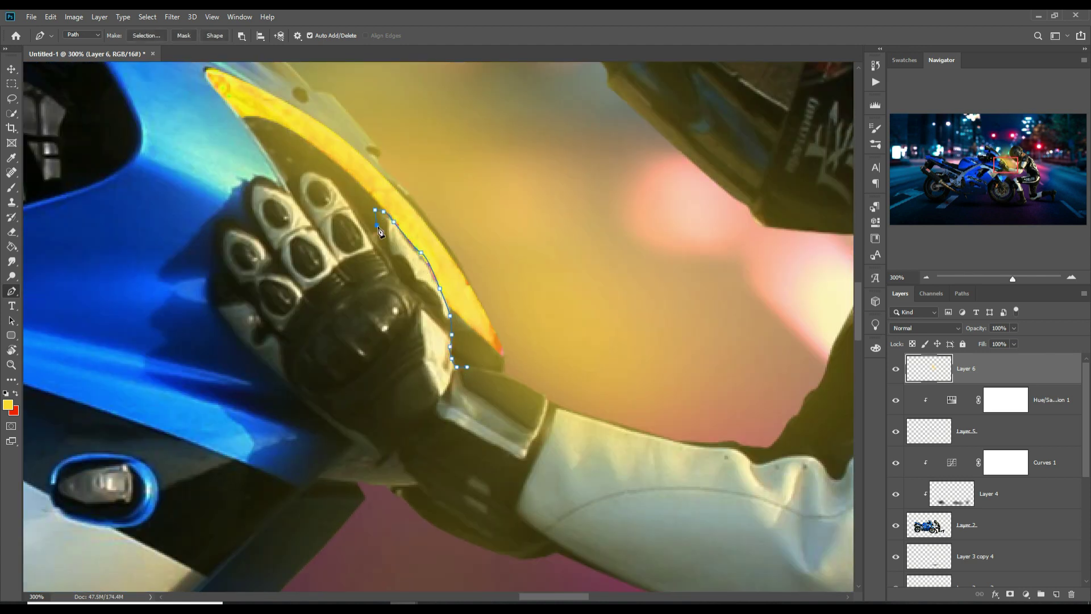
# - Continue the path around the glove's fingers and along its lower edge to the cuff
pyautogui.click(244, 194)
pyautogui.click(252, 229)
pyautogui.click(214, 240)
pyautogui.click(208, 288)
pyautogui.click(292, 393)
pyautogui.click(346, 434)
pyautogui.click(389, 463)
pyautogui.moveTo(413, 473); pyautogui.dragTo(414, 476)
pyautogui.click(419, 484)
pyautogui.click(408, 502)
pyautogui.click(441, 527)
pyautogui.click(489, 549)
pyautogui.click(546, 559)
# - Extend the path along the underside of the rider's forearm, around the elbow and up the outer upper arm
pyautogui.moveTo(677, 500); pyautogui.dragTo(325, 288)
pyautogui.click(465, 427)
pyautogui.moveTo(368, 395); pyautogui.dragTo(355, 400)
pyautogui.click(681, 230)
pyautogui.moveTo(583, 320); pyautogui.dragTo(599, 389)
pyautogui.moveTo(664, 284); pyautogui.dragTo(658, 280)
pyautogui.moveTo(527, 428); pyautogui.dragTo(545, 420)
pyautogui.moveTo(693, 181); pyautogui.dragTo(698, 352)
pyautogui.click(708, 384)
pyautogui.click(739, 318)
pyautogui.click(767, 268)
pyautogui.click(793, 221)
pyautogui.click(812, 180)
pyautogui.click(822, 160)
# - Carry the path over the rider's shoulder above the badge and around the hair ends beneath the helmet
pyautogui.moveTo(824, 163); pyautogui.dragTo(779, 320)
pyautogui.click(742, 218)
pyautogui.moveTo(678, 199); pyautogui.dragTo(660, 197)
pyautogui.click(637, 208)
pyautogui.click(608, 219)
pyautogui.click(586, 258)
pyautogui.click(575, 315)
pyautogui.moveTo(569, 337); pyautogui.dragTo(672, 239)
pyautogui.moveTo(668, 248); pyautogui.dragTo(665, 255)
pyautogui.click(659, 267)
pyautogui.click(644, 292)
pyautogui.click(640, 272)
pyautogui.click(629, 248)
pyautogui.click(617, 267)
# - Trace the path along the helmet's chin edge to the lower front of the visor
pyautogui.click(608, 205)
pyautogui.click(595, 242)
pyautogui.click(512, 257)
pyautogui.moveTo(574, 248); pyautogui.dragTo(574, 260)
pyautogui.click(470, 253)
pyautogui.click(460, 241)
pyautogui.click(452, 229)
pyautogui.click(442, 228)
pyautogui.click(322, 118)
pyautogui.moveTo(388, 176); pyautogui.dragTo(389, 181)
pyautogui.moveTo(423, 206); pyautogui.dragTo(427, 212)
pyautogui.click(321, 118)
# - Continue the path up the curved front edge of the helmet and across its top
pyautogui.moveTo(314, 113); pyautogui.dragTo(416, 279)
pyautogui.click(392, 160)
pyautogui.moveTo(392, 160); pyautogui.dragTo(375, 187)
pyautogui.click(395, 235)
pyautogui.moveTo(395, 235); pyautogui.dragTo(397, 233)
pyautogui.moveTo(399, 140); pyautogui.dragTo(402, 375)
pyautogui.click(401, 378)
pyautogui.click(484, 169)
pyautogui.click(451, 234)
pyautogui.moveTo(451, 233); pyautogui.dragTo(432, 241)
pyautogui.click(548, 113)
pyautogui.click(567, 112)
pyautogui.click(578, 115)
pyautogui.click(585, 117)
pyautogui.click(591, 118)
pyautogui.click(630, 113)
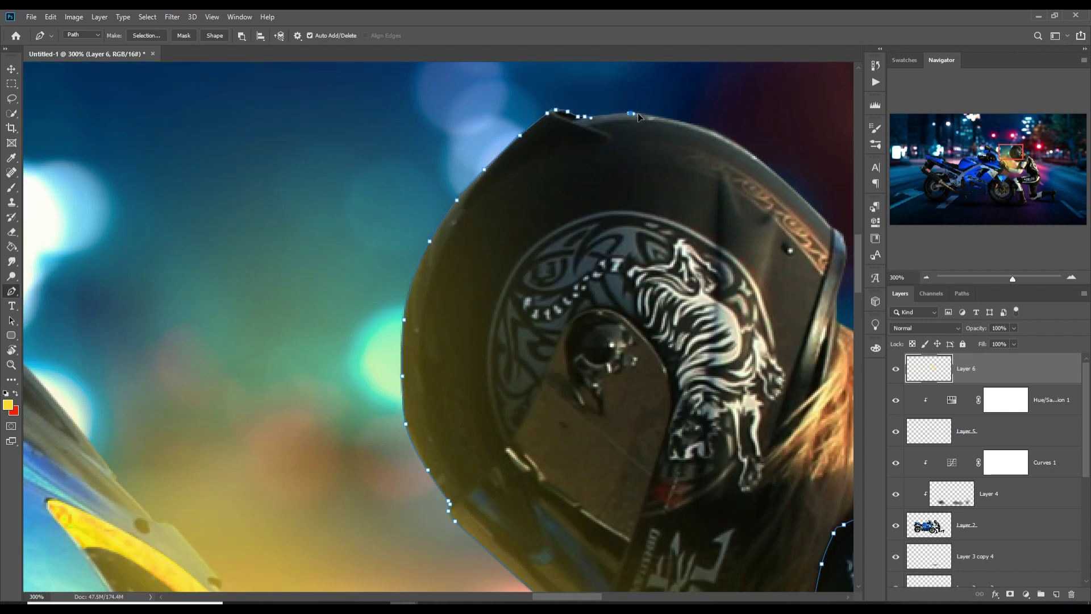
# - Trace the path down the back of the helmet and along the outer edge of the rider's hair
pyautogui.click(832, 226)
pyautogui.click(846, 250)
pyautogui.click(837, 311)
pyautogui.click(837, 321)
pyautogui.moveTo(847, 319); pyautogui.dragTo(580, 142)
pyautogui.click(574, 103)
pyautogui.click(611, 170)
pyautogui.moveTo(645, 196); pyautogui.dragTo(651, 200)
pyautogui.moveTo(723, 292); pyautogui.dragTo(831, 488)
pyautogui.moveTo(790, 245); pyautogui.dragTo(777, 205)
pyautogui.moveTo(624, 133); pyautogui.dragTo(608, 117)
pyautogui.moveTo(422, 87); pyautogui.dragTo(364, 112)
pyautogui.moveTo(216, 235); pyautogui.dragTo(204, 298)
pyautogui.moveTo(222, 469); pyautogui.dragTo(243, 500)
pyautogui.moveTo(330, 502); pyautogui.dragTo(255, 398)
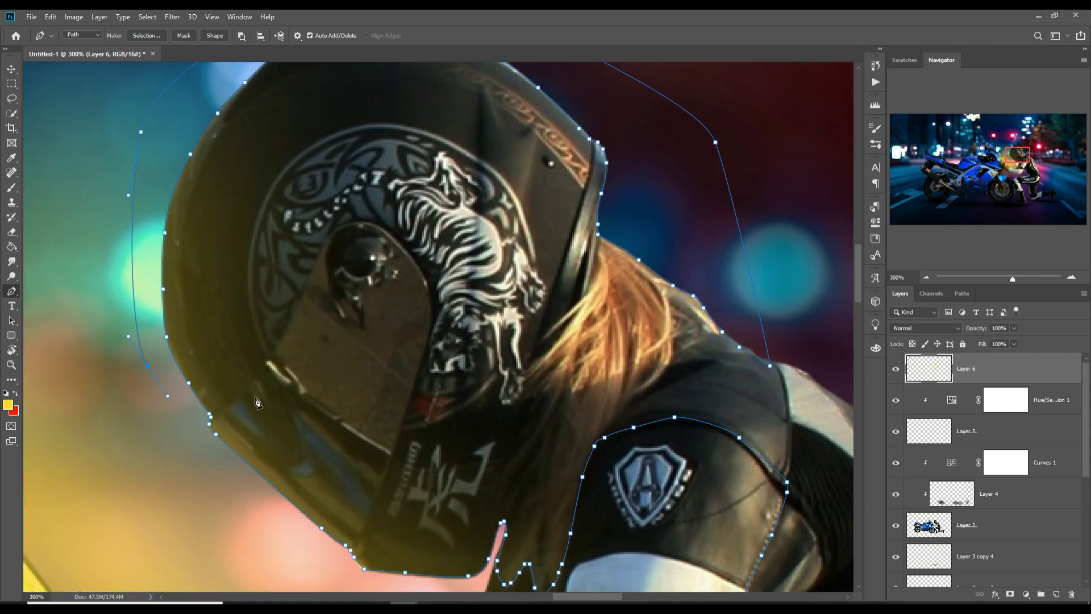
pyautogui.moveTo(589, 364); pyautogui.dragTo(611, 341)
pyautogui.hotkey('ctrl', 'z')
pyautogui.hotkey('ctrl', 'z')
pyautogui.hotkey('ctrl', 'z')
pyautogui.hotkey('ctrl', 'z')
pyautogui.hotkey('ctrl', 'z')
# - Route the path across the jacket below the helmet and down the front edge of the upper arm
pyautogui.click(701, 350)
pyautogui.moveTo(611, 401); pyautogui.dragTo(597, 412)
pyautogui.click(558, 454)
pyautogui.moveTo(558, 454); pyautogui.dragTo(673, 220)
pyautogui.moveTo(653, 257); pyautogui.dragTo(646, 276)
pyautogui.moveTo(631, 311); pyautogui.dragTo(629, 319)
pyautogui.moveTo(603, 370); pyautogui.dragTo(592, 393)
# - Trace the upper edge of the forearm back to the glove's cuff and close the path at its starting point
pyautogui.click(517, 532)
pyautogui.click(508, 532)
pyautogui.click(494, 532)
pyautogui.click(483, 529)
pyautogui.moveTo(477, 525); pyautogui.dragTo(472, 527)
pyautogui.moveTo(469, 525); pyautogui.dragTo(460, 527)
pyautogui.click(417, 526)
pyautogui.click(346, 504)
pyautogui.click(331, 501)
pyautogui.click(296, 491)
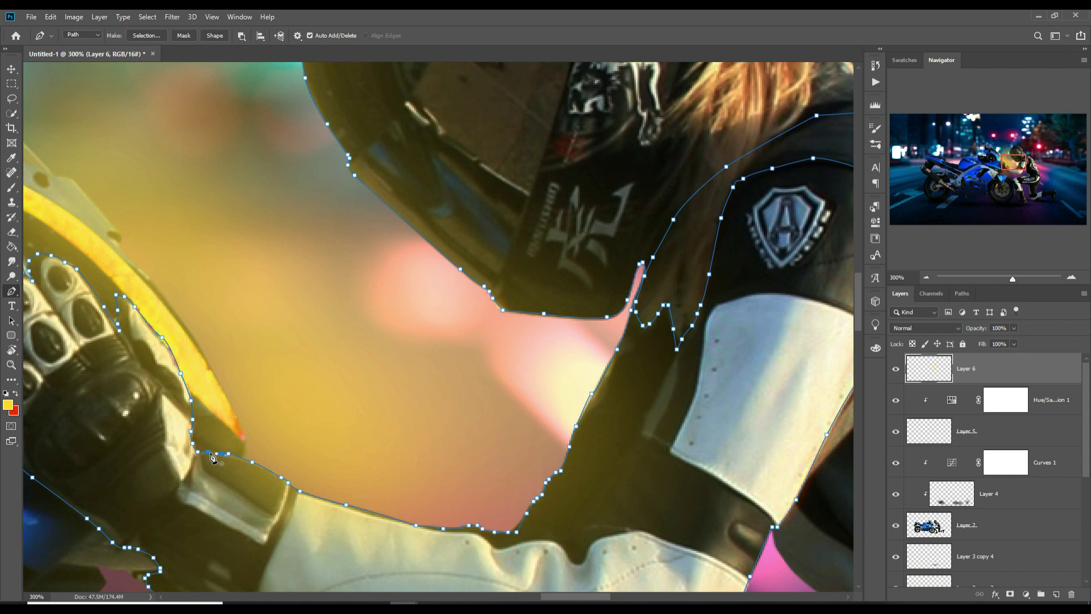
pyautogui.click(210, 453)
# - Convert the closed path into a selection and copy the rider's helmet and arms from Layer 2 to a new layer
pyautogui.hotkey('ctrl', '0')
pyautogui.rightClick(563, 252)
pyautogui.click(597, 301)
pyautogui.press('Return')
pyautogui.click(147, 17)
pyautogui.click(158, 62)
pyautogui.hotkey('ctrl', 'd')
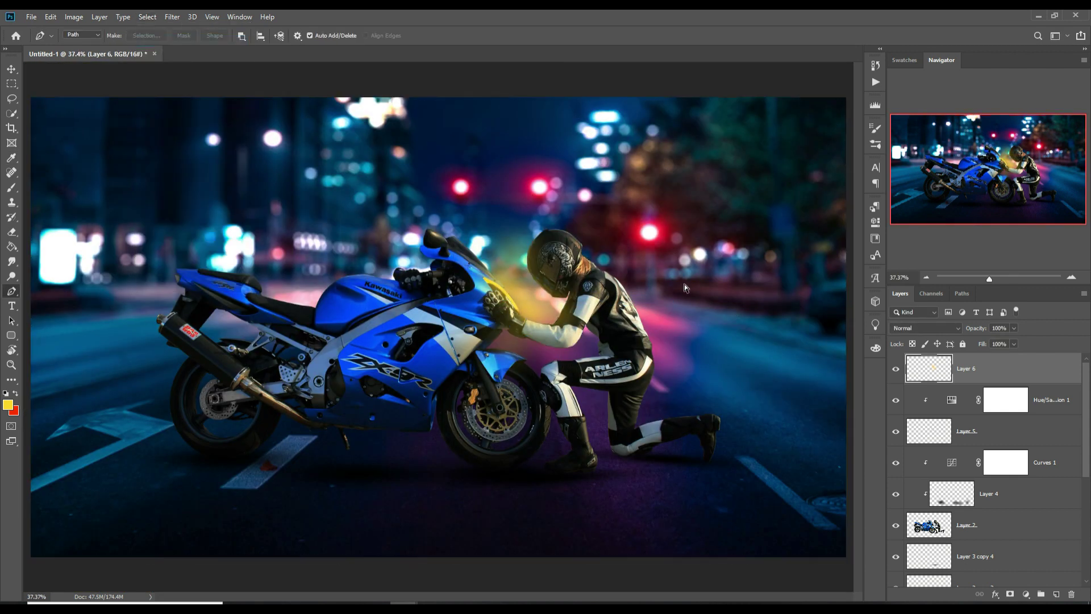
pyautogui.click(1011, 524)
pyautogui.hotkey('ctrl', 'j')
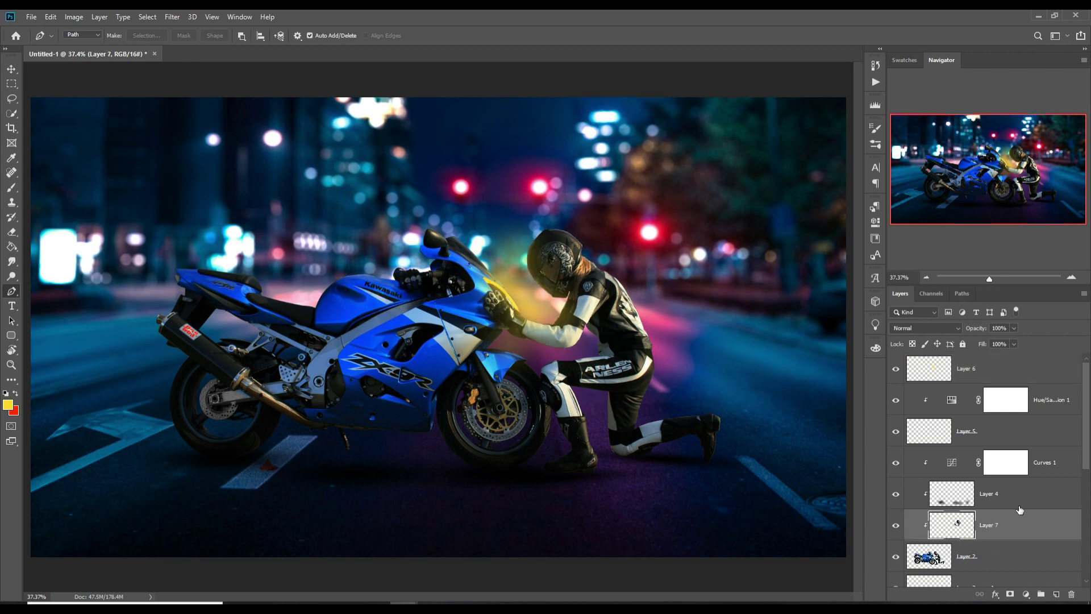
# - Add an empty clipped layer above Layer 7 and set its blend mode to Linear Dodge (Add)
pyautogui.moveTo(1022, 524)
pyautogui.mouseDown()
pyautogui.moveTo(1001, 376)
pyautogui.moveTo(1004, 533)
pyautogui.mouseUp()
pyautogui.click(1056, 594)
pyautogui.click(12, 189)
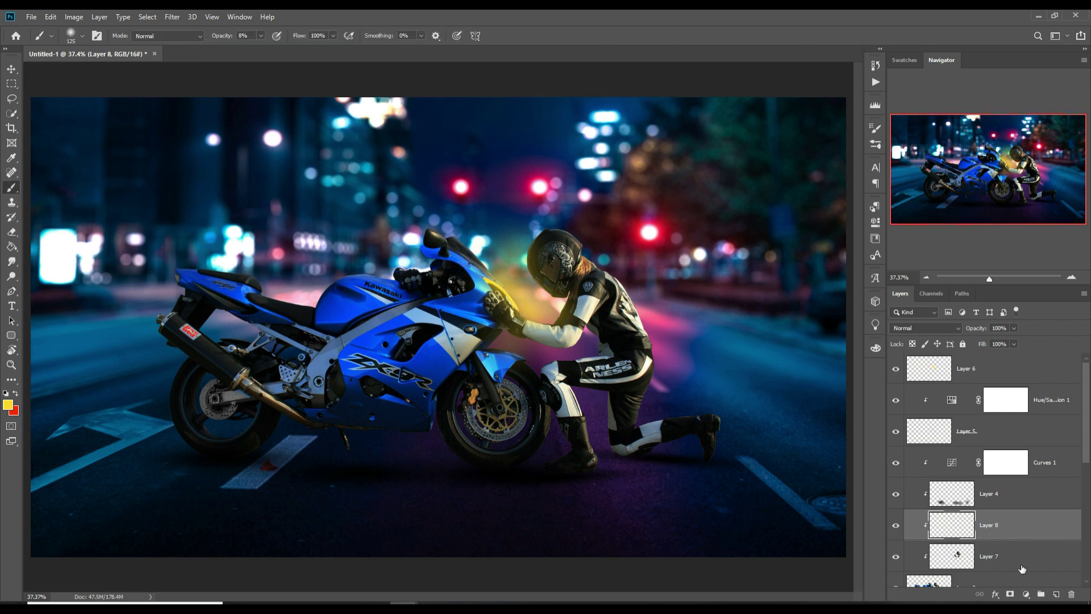
pyautogui.click(956, 328)
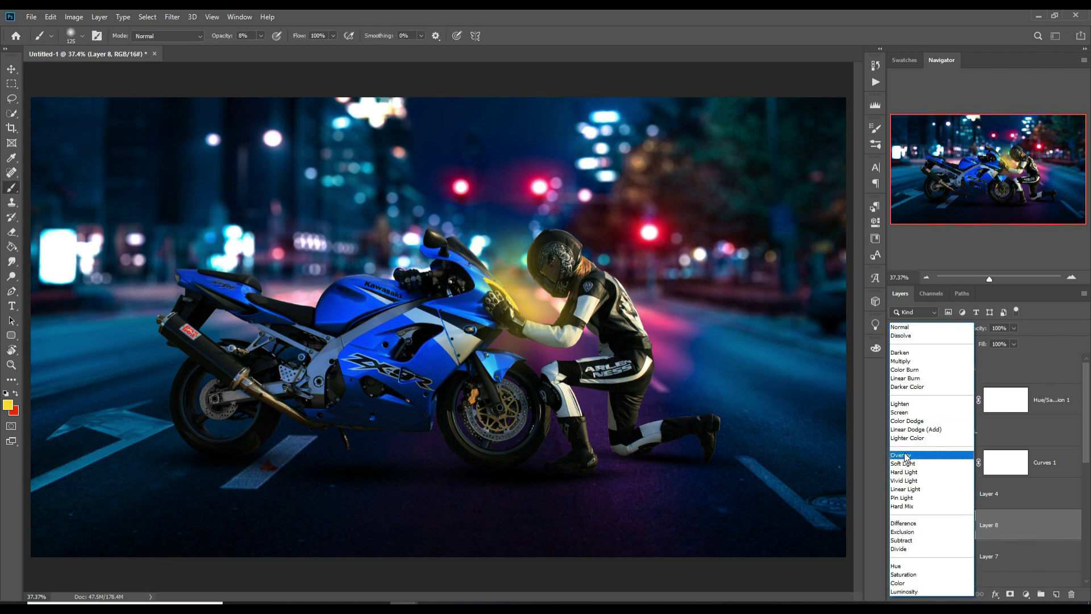
pyautogui.click(912, 459)
# - Add a Solid Color fill in yellow ffda31 on the empty Linear Dodge layer
pyautogui.click(1026, 594)
pyautogui.click(1043, 392)
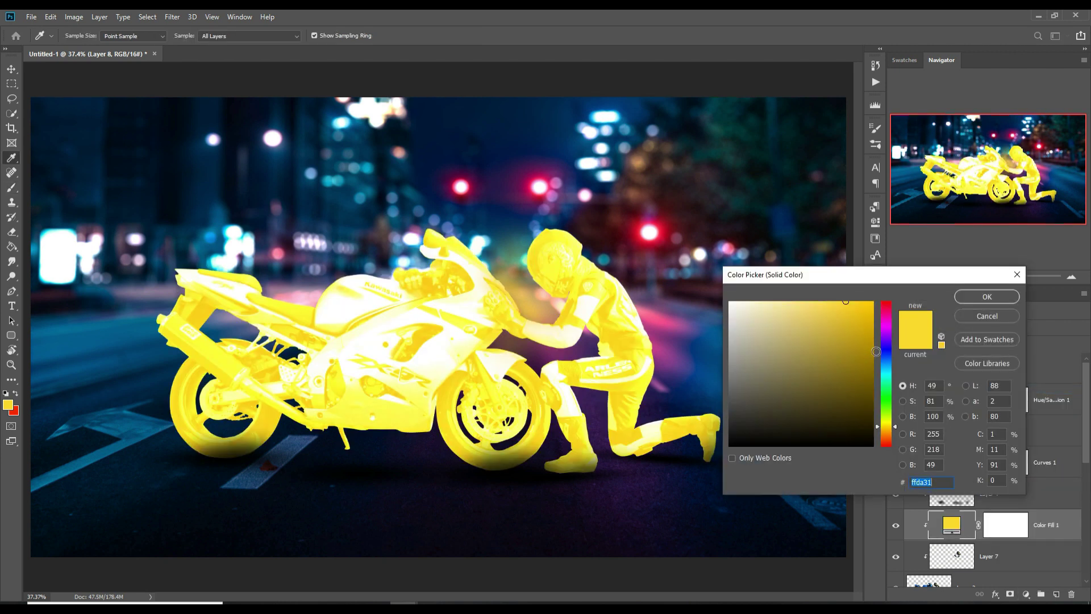
pyautogui.click(995, 295)
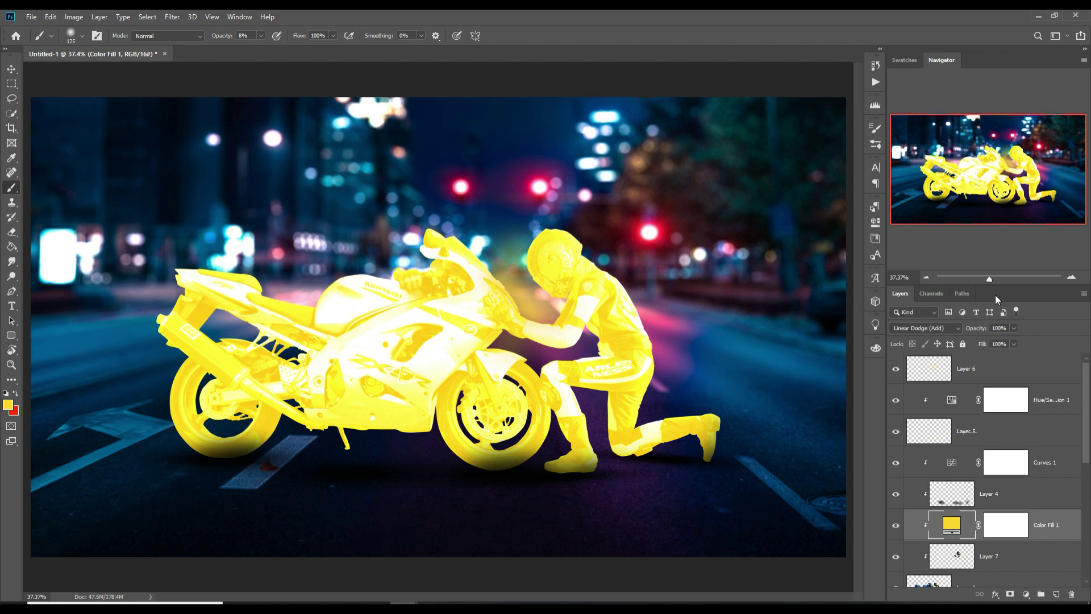
# - Split the underlying layer's dark Blend If slider of Color Fill 1 to 0 / 10 in its blending options
pyautogui.rightClick(957, 526)
pyautogui.press('Escape')
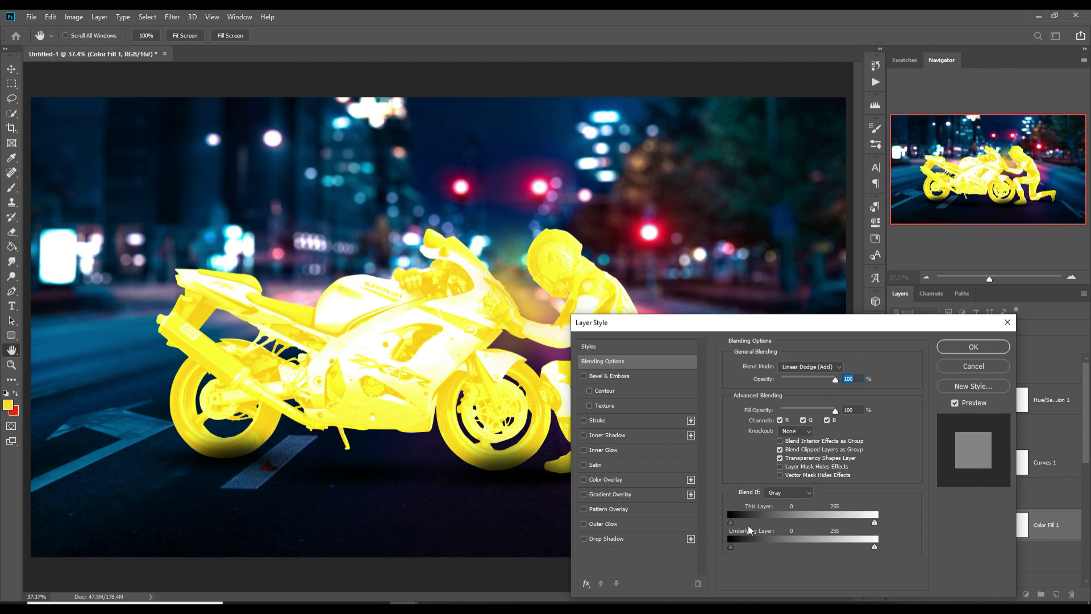
pyautogui.moveTo(733, 548)
pyautogui.mouseDown()
pyautogui.moveTo(724, 550)
pyautogui.moveTo(738, 550)
pyautogui.mouseUp()
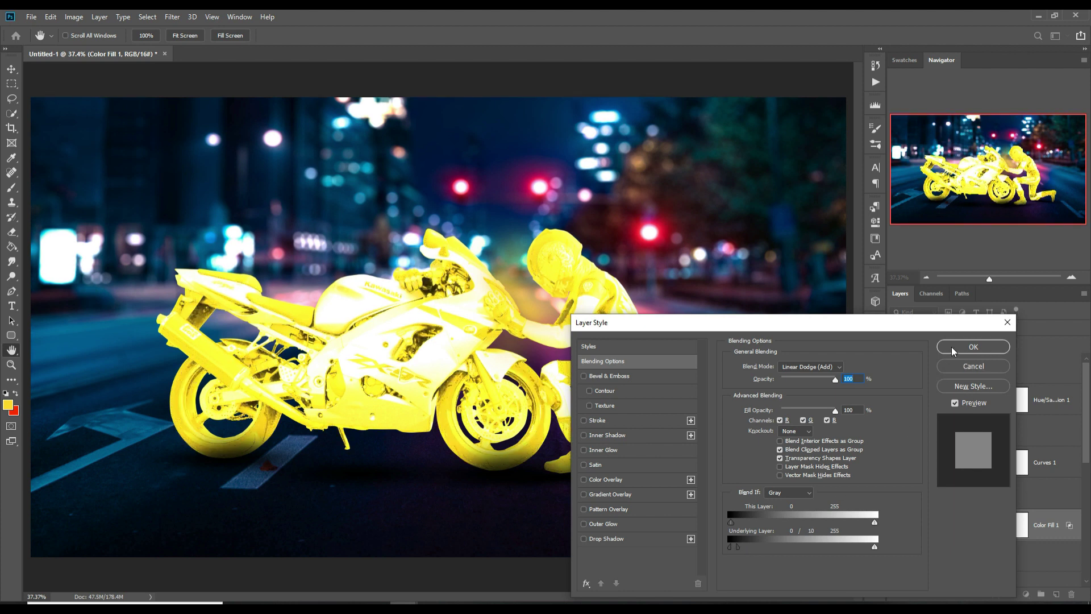
pyautogui.click(954, 351)
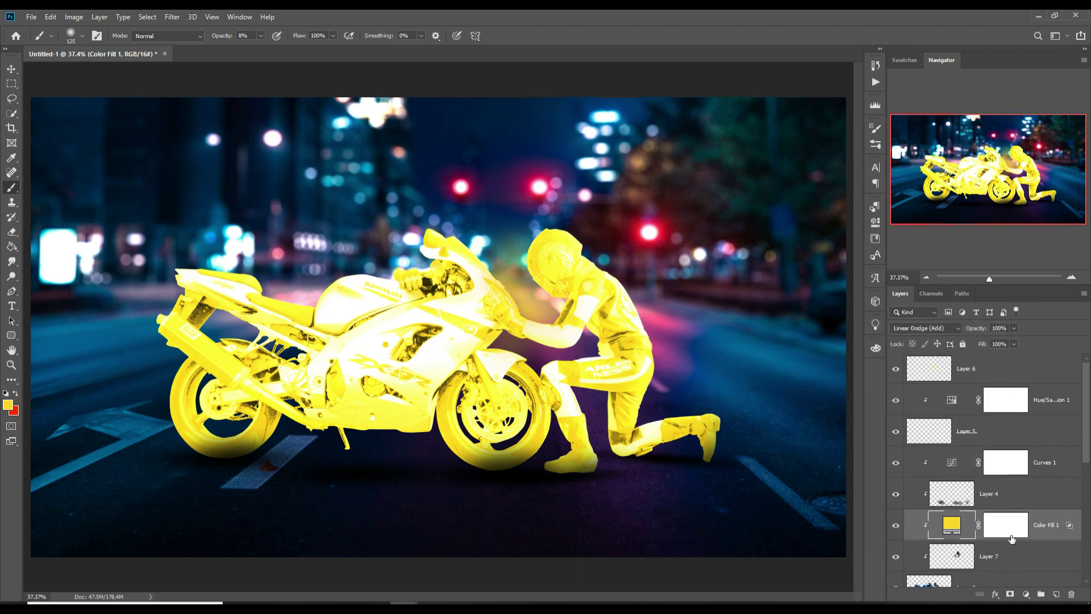
# - Move Color Fill 1 and Layer 7 together above the Curves 1 adjustment layer
pyautogui.click(1012, 554)
pyautogui.scroll(-2, 1011, 556)
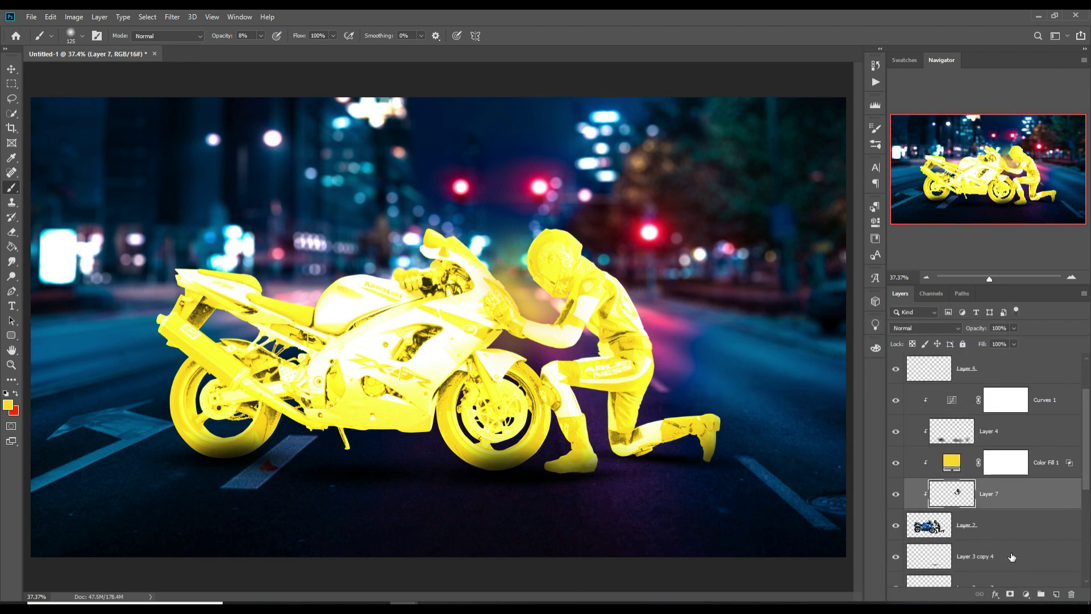
pyautogui.click(1055, 470)
pyautogui.keyDown('shift'); pyautogui.click(1052, 495); pyautogui.keyUp('shift')
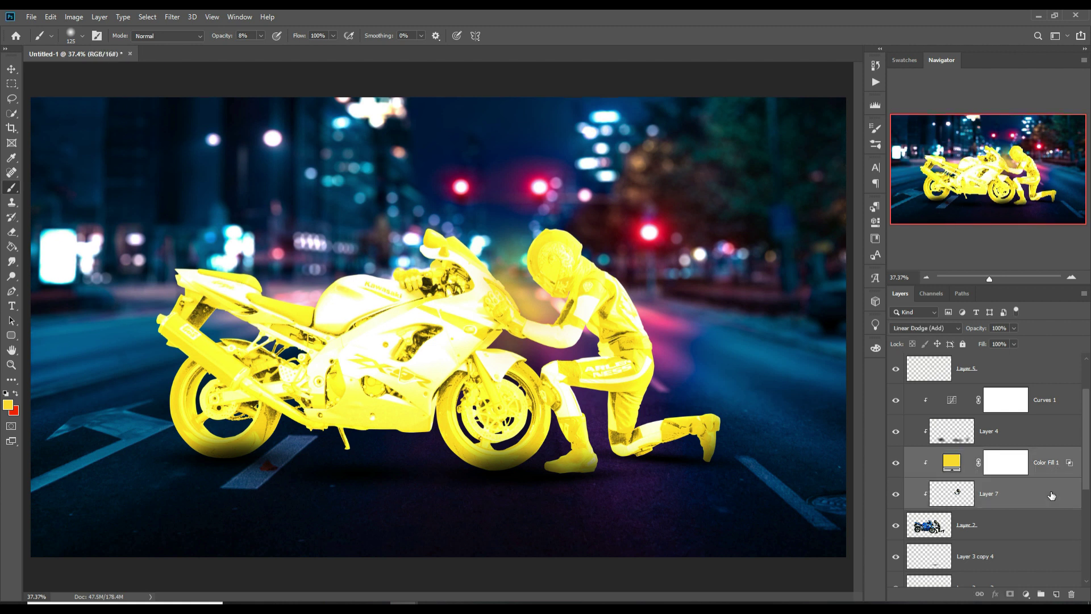
pyautogui.moveTo(1045, 466); pyautogui.dragTo(1045, 383)
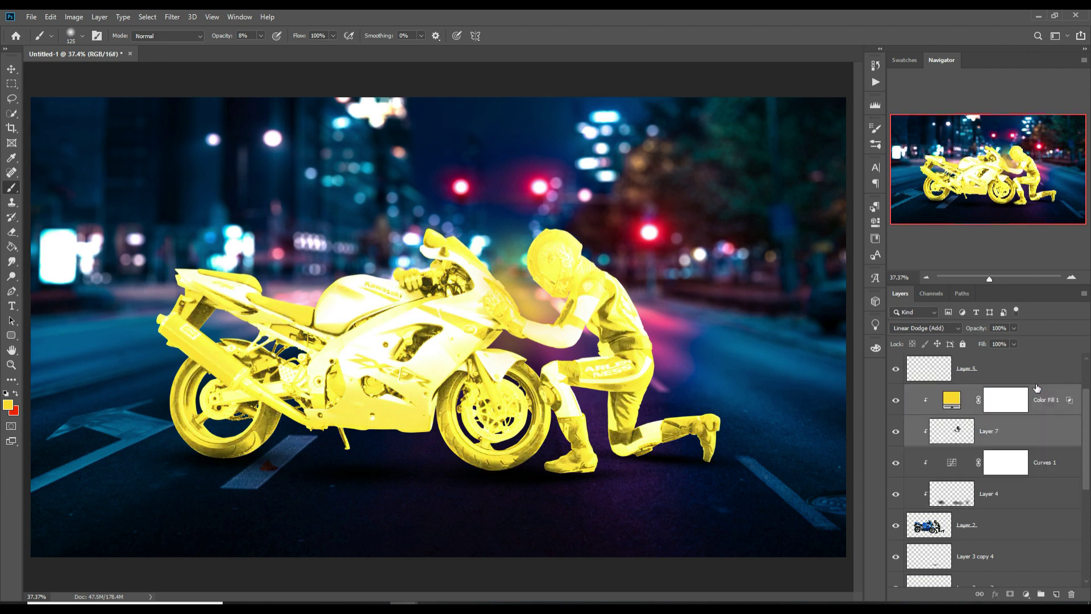
# - Release both layers from their clipping mask and clip only Color Fill 1 to Layer 7
pyautogui.rightClick(1039, 429)
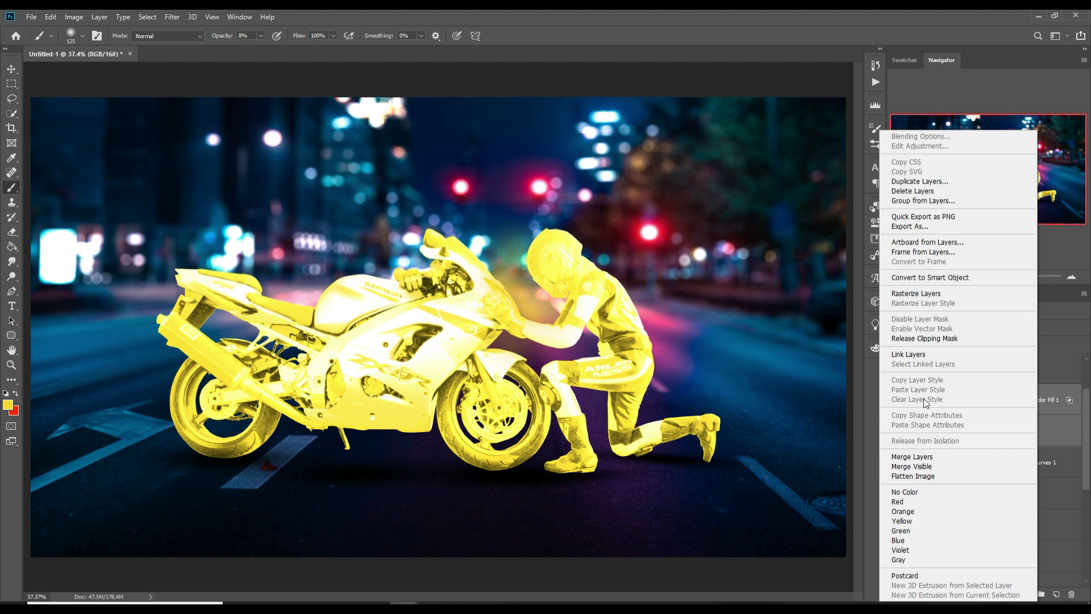
pyautogui.click(922, 339)
pyautogui.click(1043, 407)
pyautogui.rightClick(1035, 402)
pyautogui.click(973, 378)
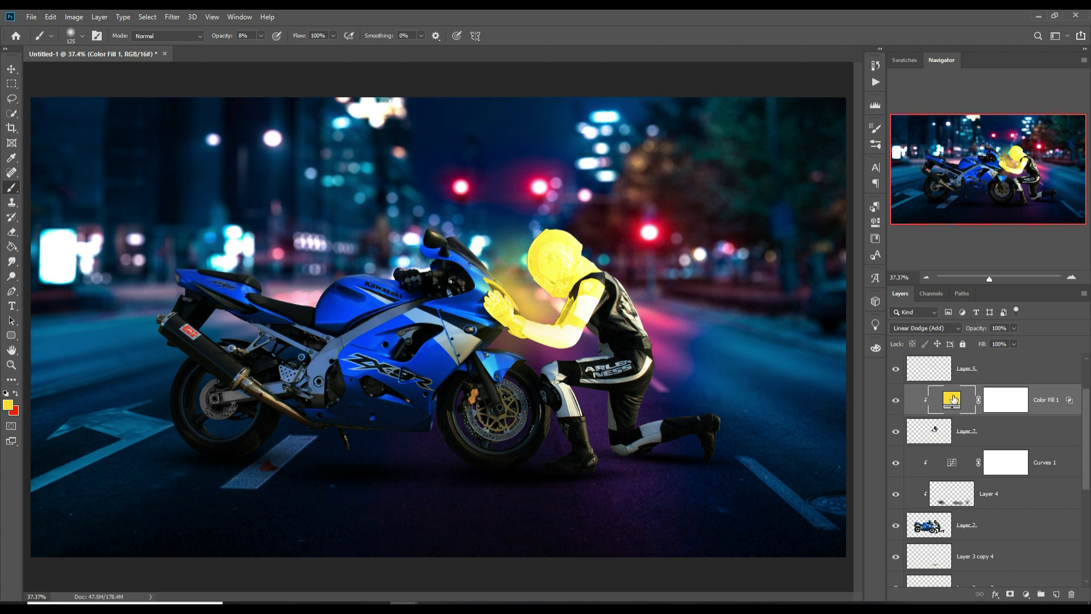
# - Change the color of Color Fill 1 to an orange-yellow, about feaf04
pyautogui.doubleClick(954, 400)
pyautogui.click(864, 309)
pyautogui.click(871, 303)
pyautogui.moveTo(899, 421); pyautogui.dragTo(896, 430)
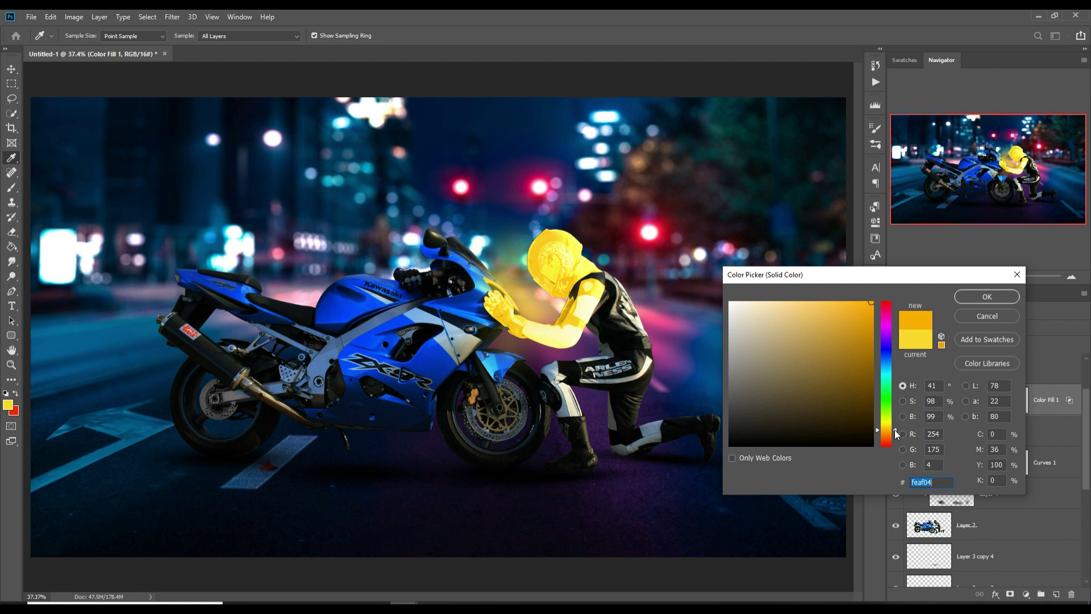
pyautogui.moveTo(897, 431); pyautogui.dragTo(896, 430)
pyautogui.click(970, 300)
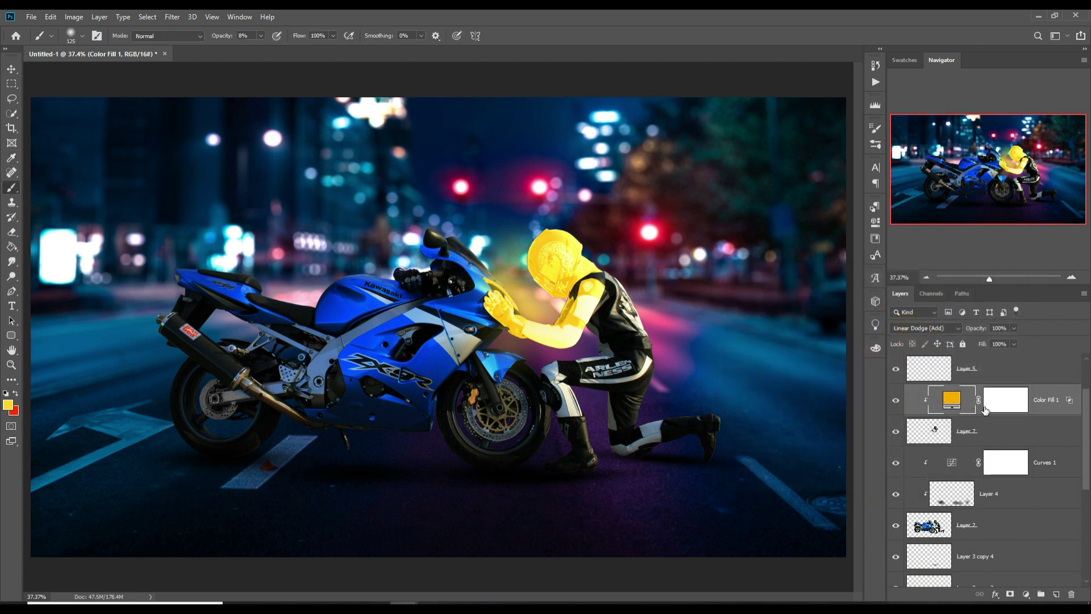
# - Split the underlying layer's dark Blend If slider of Color Fill 1 to 3 / 27 in its blending options
pyautogui.rightClick(948, 399)
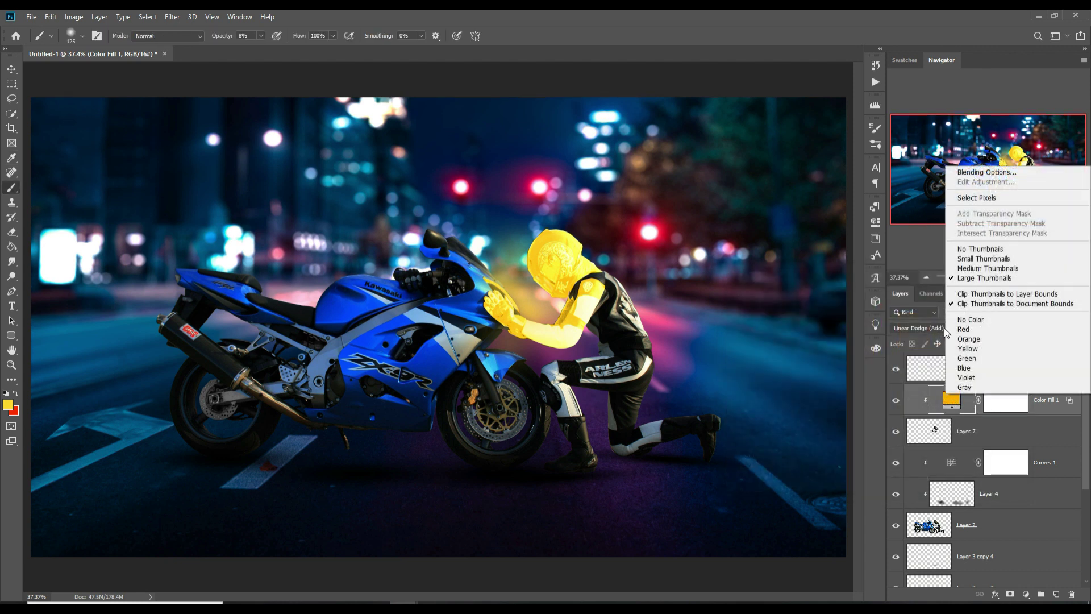
pyautogui.click(961, 173)
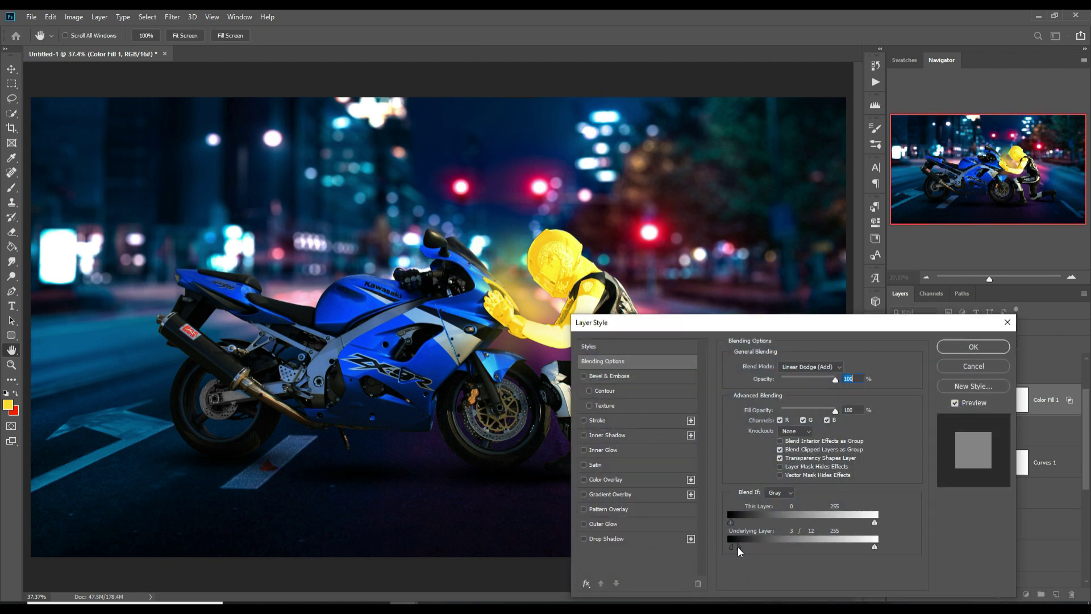
pyautogui.moveTo(742, 551); pyautogui.dragTo(750, 549)
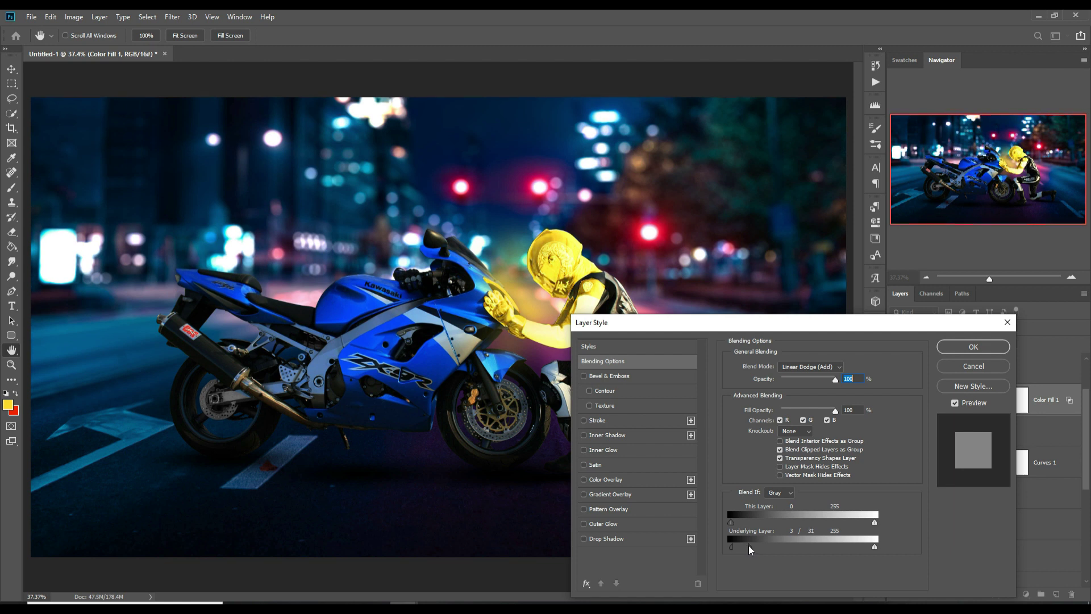
pyautogui.moveTo(749, 549); pyautogui.dragTo(748, 549)
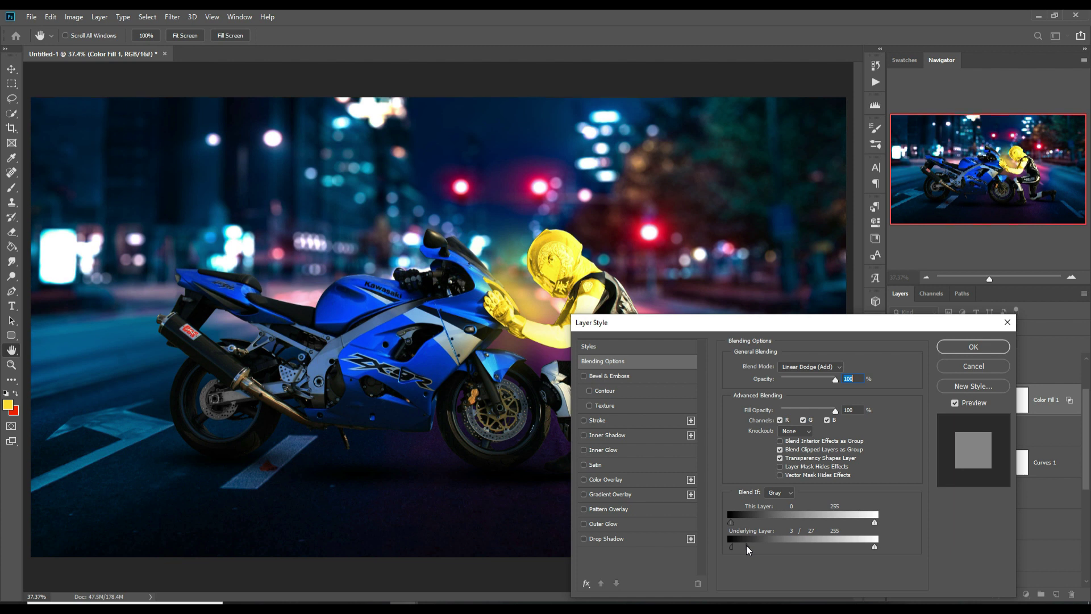
pyautogui.click(974, 347)
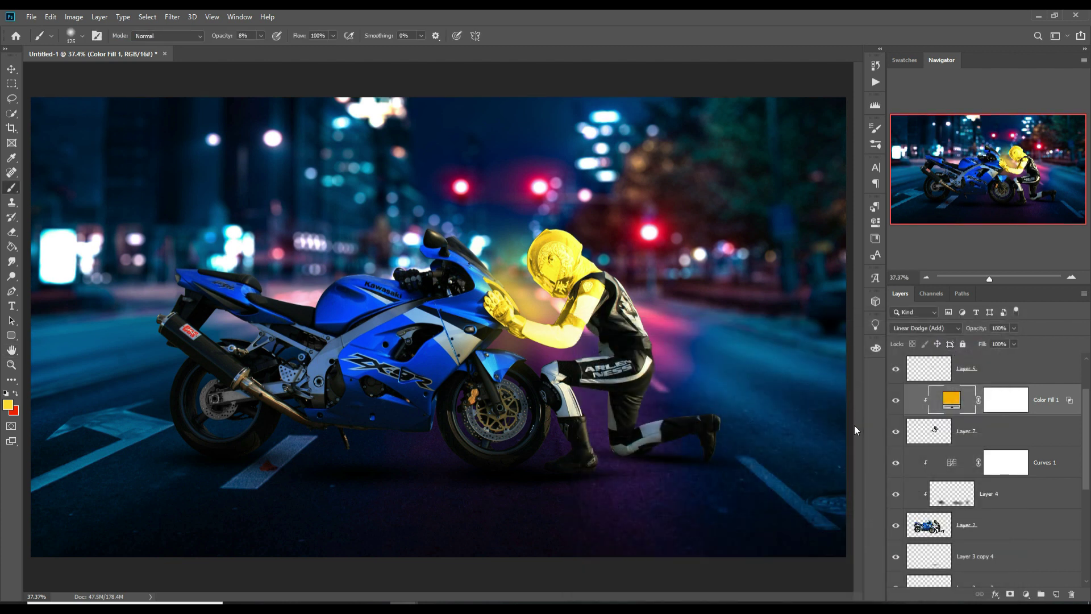
# - Fill the mask of Color Fill 1 with black to hide the orange-yellow light on the rider
pyautogui.click(1015, 407)
pyautogui.click(12, 246)
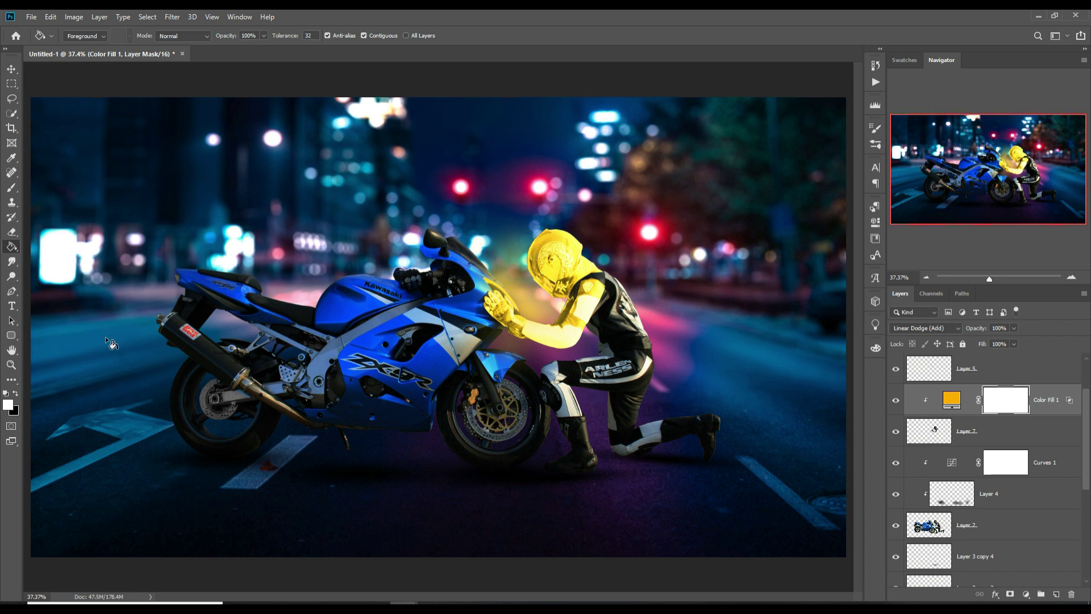
pyautogui.click(562, 264)
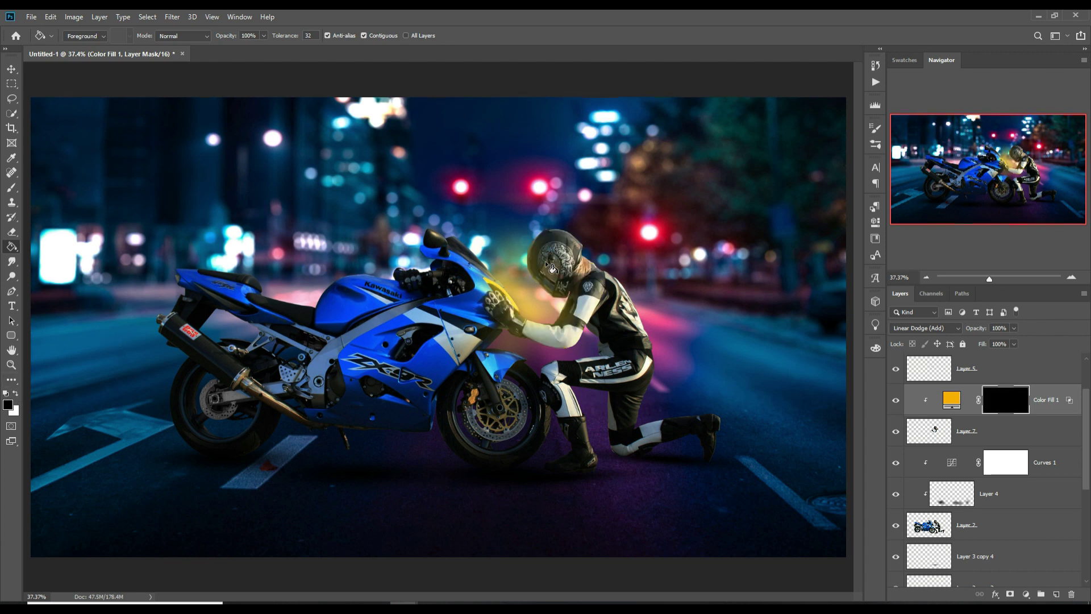
# - Paint white at 55% brush opacity on the Color Fill 1 mask over the glove, upper forearm and helmet edge facing the headlight
pyautogui.click(11, 189)
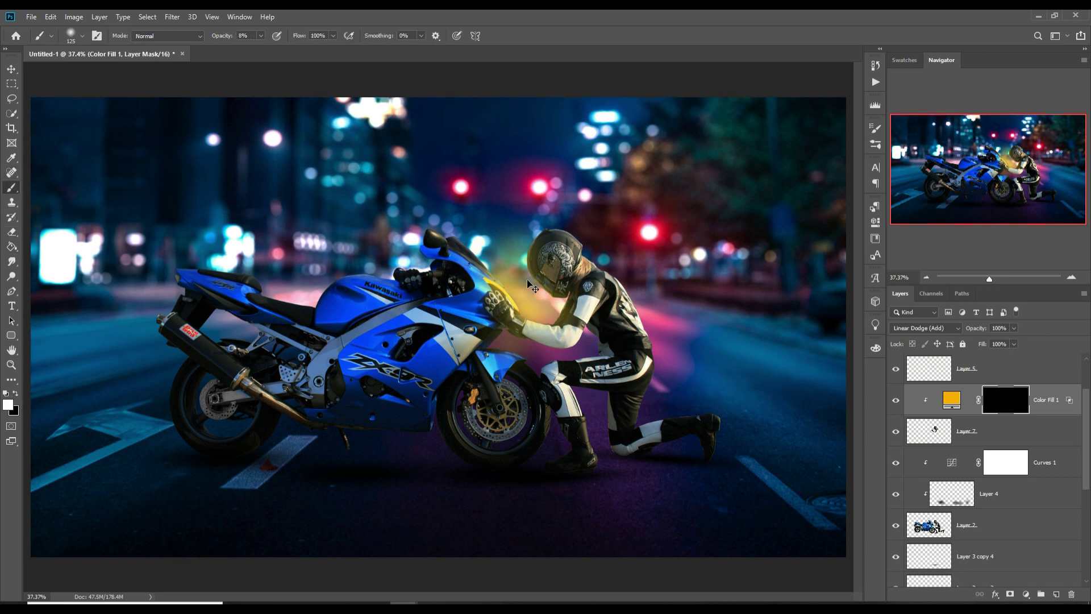
pyautogui.hotkey('ctrl', '+')
pyautogui.hotkey('ctrl', '+')
pyautogui.hotkey('ctrl', '+')
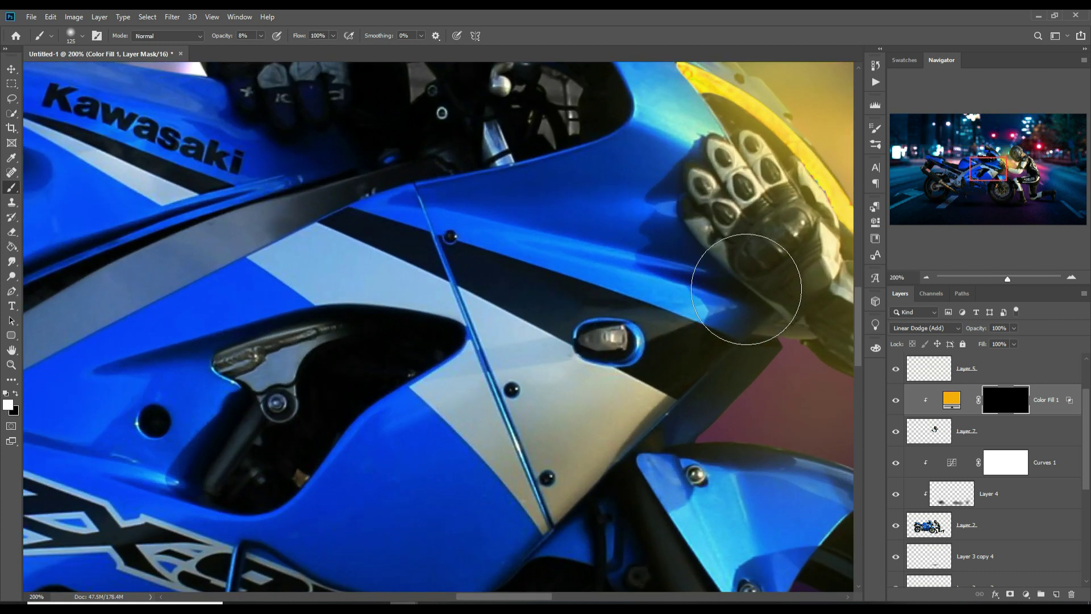
pyautogui.moveTo(751, 250); pyautogui.dragTo(465, 378)
pyautogui.press('[')
pyautogui.press('[')
pyautogui.press('[')
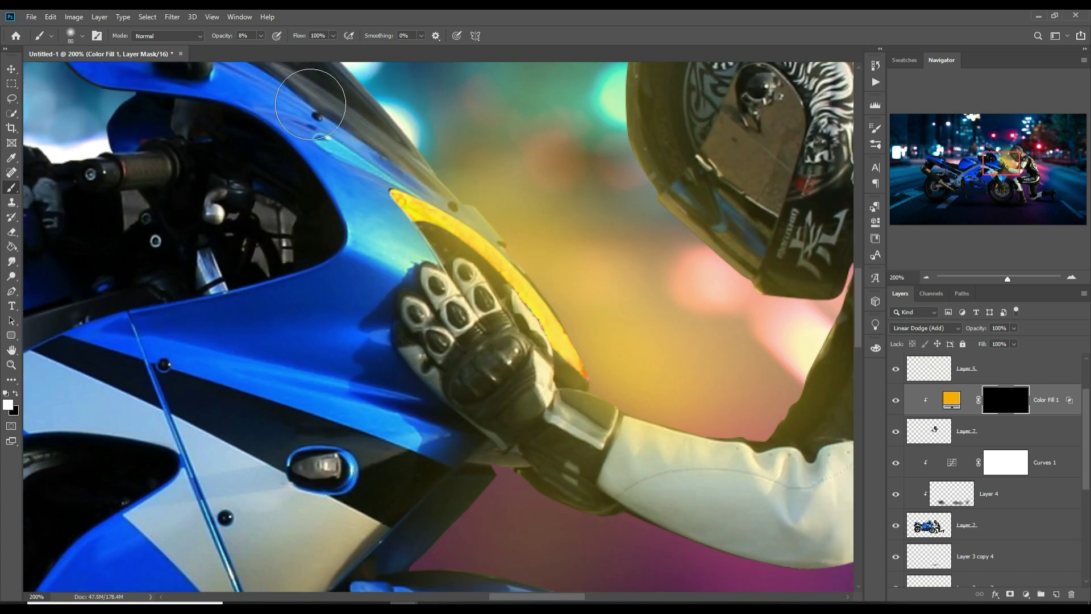
pyautogui.click(262, 36)
pyautogui.moveTo(261, 51); pyautogui.dragTo(287, 50)
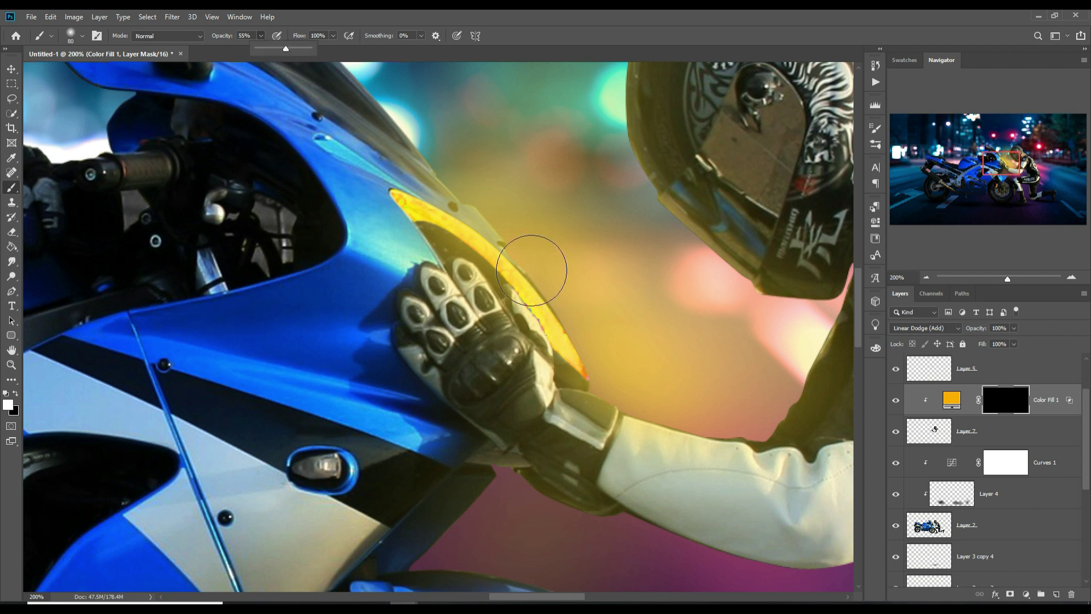
pyautogui.moveTo(578, 316)
pyautogui.mouseDown()
pyautogui.moveTo(519, 272)
pyautogui.moveTo(523, 292)
pyautogui.moveTo(516, 280)
pyautogui.moveTo(595, 376)
pyautogui.moveTo(572, 320)
pyautogui.moveTo(601, 392)
pyautogui.moveTo(594, 377)
pyautogui.moveTo(671, 426)
pyautogui.moveTo(702, 419)
pyautogui.moveTo(756, 457)
pyautogui.moveTo(734, 453)
pyautogui.moveTo(762, 462)
pyautogui.moveTo(819, 391)
pyautogui.moveTo(834, 341)
pyautogui.moveTo(842, 357)
pyautogui.moveTo(830, 341)
pyautogui.moveTo(765, 348)
pyautogui.moveTo(775, 324)
pyautogui.moveTo(699, 263)
pyautogui.moveTo(747, 308)
pyautogui.mouseUp()
pyautogui.press('[')
pyautogui.press('[')
pyautogui.press('[')
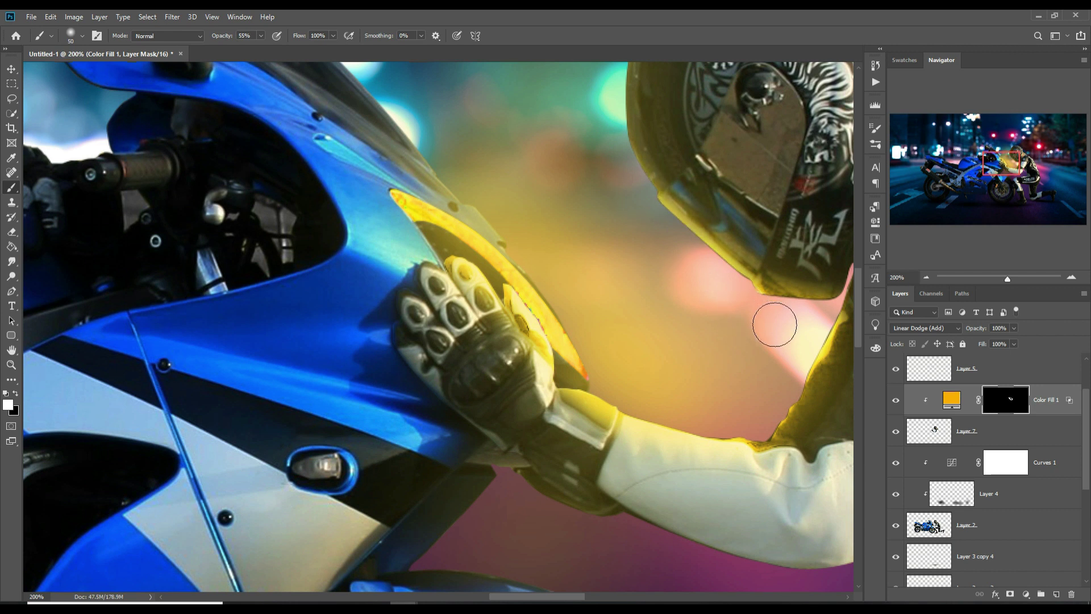
# - Paint the yellow light onto the helmet's front rim and visor through the Color Fill 1 mask
pyautogui.moveTo(739, 269); pyautogui.dragTo(669, 224)
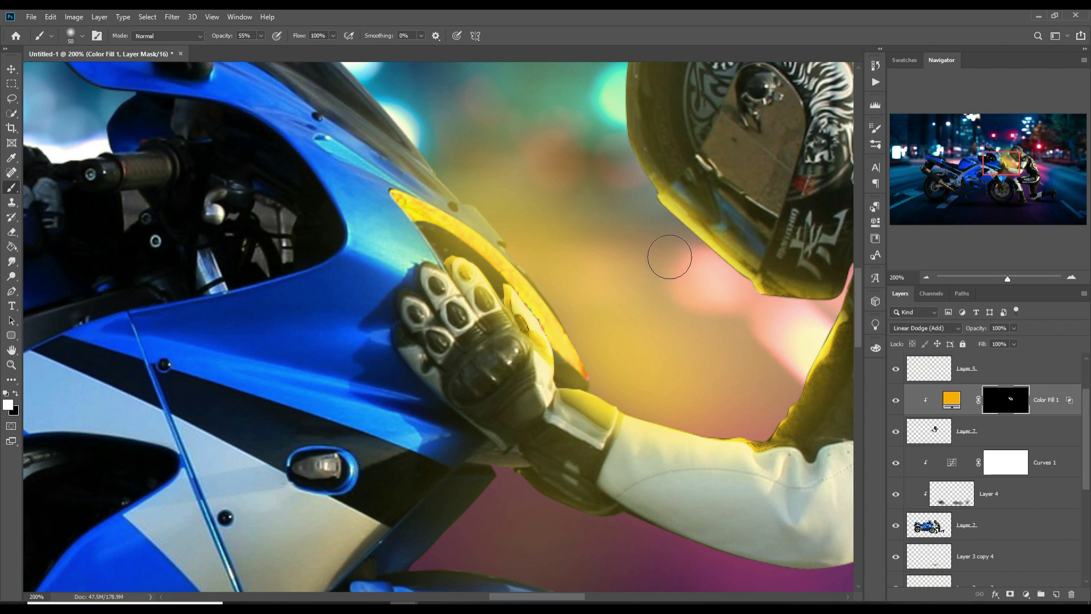
pyautogui.moveTo(685, 264); pyautogui.dragTo(727, 372)
pyautogui.moveTo(686, 324)
pyautogui.mouseDown()
pyautogui.moveTo(675, 142)
pyautogui.moveTo(638, 249)
pyautogui.mouseUp()
pyautogui.moveTo(657, 254)
pyautogui.mouseDown()
pyautogui.moveTo(677, 211)
pyautogui.moveTo(709, 495)
pyautogui.mouseUp()
pyautogui.moveTo(719, 416)
pyautogui.mouseDown()
pyautogui.moveTo(733, 401)
pyautogui.moveTo(761, 455)
pyautogui.moveTo(763, 369)
pyautogui.moveTo(768, 491)
pyautogui.moveTo(774, 361)
pyautogui.mouseUp()
pyautogui.press('[')
pyautogui.press('[')
pyautogui.press('[')
pyautogui.press('[')
pyautogui.press('[')
pyautogui.press('[')
pyautogui.press('[')
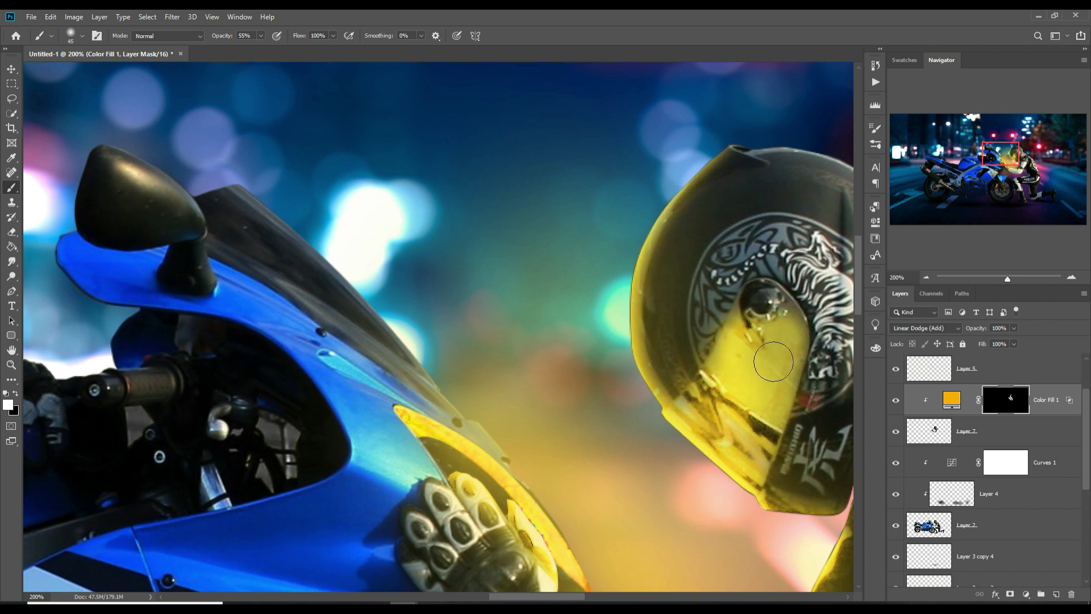
# - Extend the yellow light along the helmet's chin and the rider's forearm edge with a smaller brush
pyautogui.press(']')
pyautogui.moveTo(691, 429)
pyautogui.mouseDown()
pyautogui.moveTo(604, 327)
pyautogui.moveTo(670, 389)
pyautogui.mouseUp()
pyautogui.press('[')
pyautogui.press('[')
pyautogui.press('[')
pyautogui.moveTo(804, 545)
pyautogui.mouseDown()
pyautogui.moveTo(827, 559)
pyautogui.moveTo(812, 551)
pyautogui.mouseUp()
pyautogui.moveTo(655, 499); pyautogui.dragTo(567, 352)
pyautogui.moveTo(751, 465)
pyautogui.mouseDown()
pyautogui.moveTo(667, 526)
pyautogui.moveTo(636, 512)
pyautogui.moveTo(780, 475)
pyautogui.mouseUp()
# - Add a clipped Curves adjustment above Color Fill 1 and darken it with a point at input 155, output 120
pyautogui.hotkey('ctrl', '-')
pyautogui.click(1026, 594)
pyautogui.click(1023, 449)
pyautogui.moveTo(792, 321); pyautogui.dragTo(798, 342)
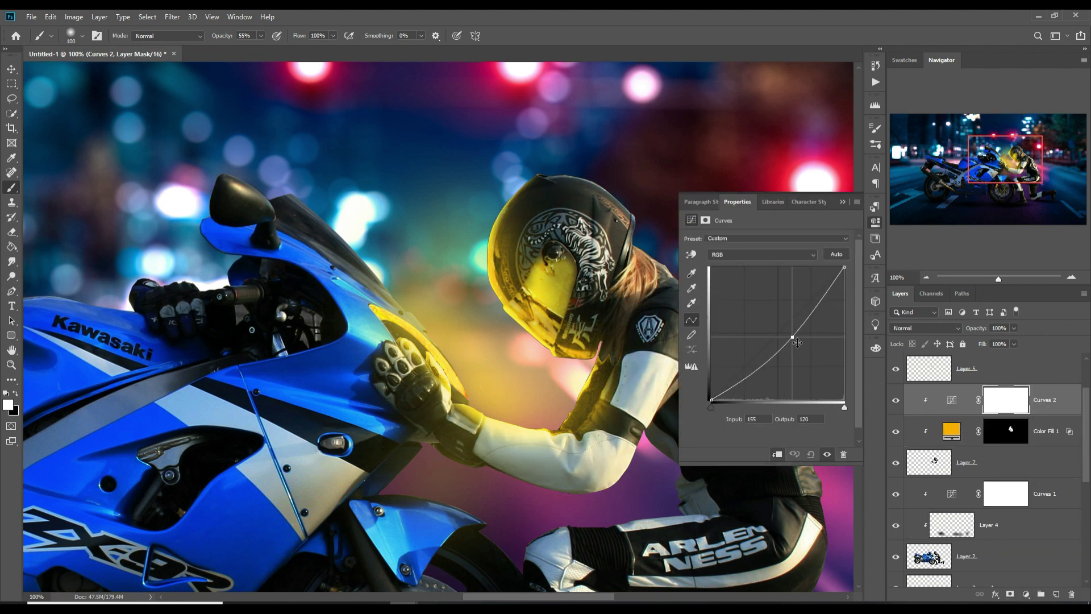
pyautogui.click(843, 202)
# - Add a yellow solid color fill clipped to Layer 2 and set its blend mode to Linear Dodge (Add)
pyautogui.click(1018, 556)
pyautogui.click(1057, 594)
pyautogui.click(1026, 594)
pyautogui.click(1024, 394)
pyautogui.click(987, 316)
pyautogui.click(927, 328)
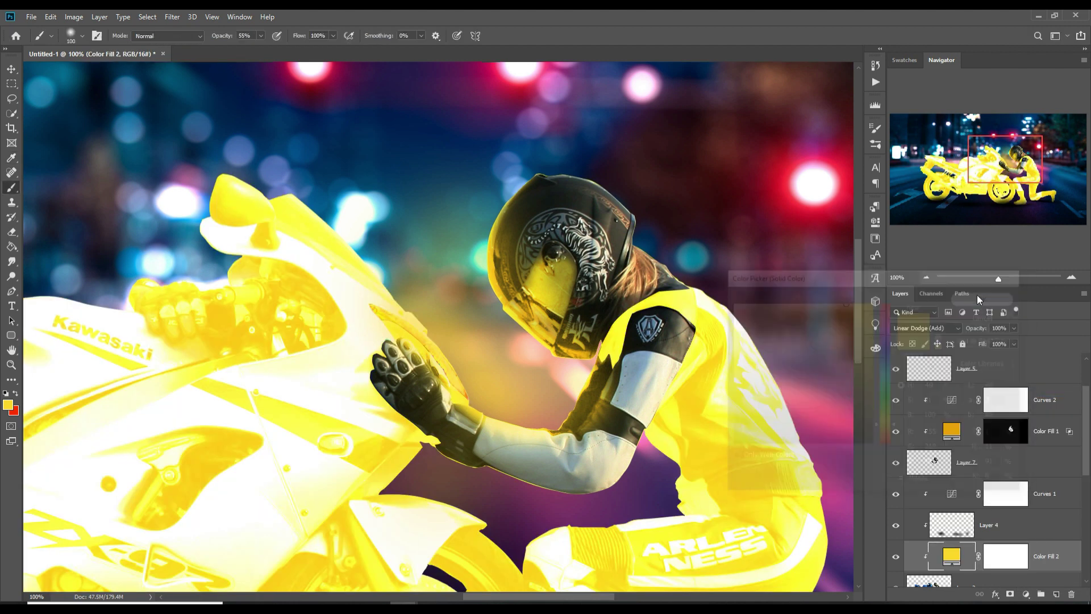
# - Fill the mask of Color Fill 2 with black to hide the yellow fill
pyautogui.press('d')
pyautogui.press('g')
pyautogui.click(69, 281)
pyautogui.press('b')
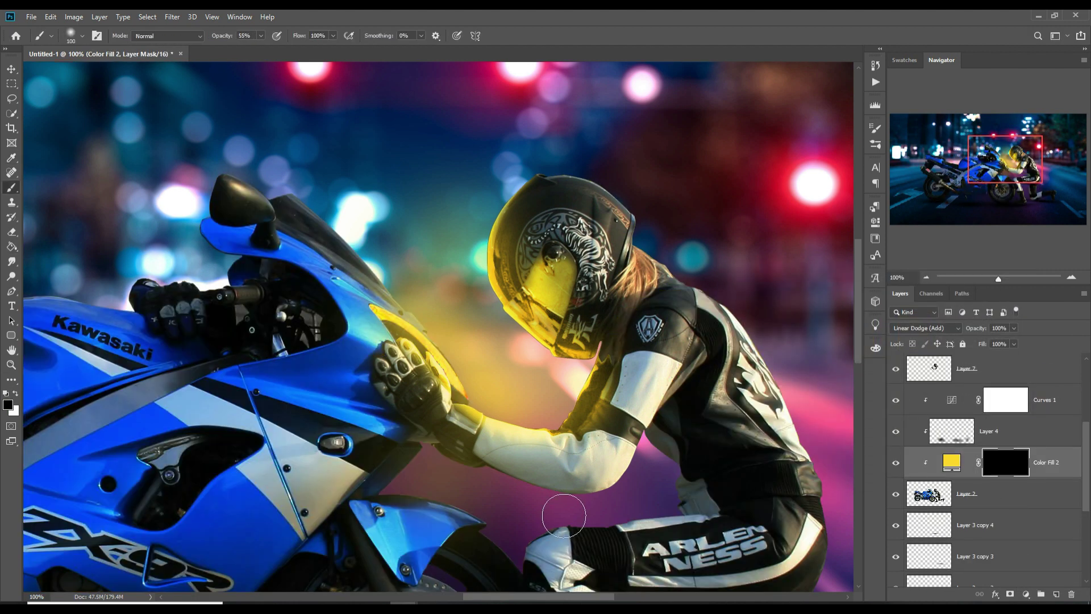
# - Paint white on the Color Fill 2 mask to light the front fender, the rider's raised knee and the stomach
pyautogui.click(16, 394)
pyautogui.press('[')
pyautogui.moveTo(443, 490)
pyautogui.mouseDown()
pyautogui.moveTo(409, 510)
pyautogui.moveTo(457, 506)
pyautogui.moveTo(526, 531)
pyautogui.moveTo(534, 579)
pyautogui.moveTo(519, 551)
pyautogui.moveTo(692, 528)
pyautogui.moveTo(667, 462)
pyautogui.moveTo(680, 501)
pyautogui.moveTo(701, 496)
pyautogui.moveTo(576, 541)
pyautogui.moveTo(712, 475)
pyautogui.mouseUp()
pyautogui.press('[')
pyautogui.press('[')
pyautogui.press(']')
pyautogui.press(']')
pyautogui.press(']')
# - Lower the brush opacity and build up soft yellow light on the rider's stomach and thigh
pyautogui.click(261, 36)
pyautogui.moveTo(261, 48); pyautogui.dragTo(238, 49)
pyautogui.moveTo(697, 469)
pyautogui.mouseDown()
pyautogui.moveTo(709, 515)
pyautogui.moveTo(739, 549)
pyautogui.moveTo(780, 546)
pyautogui.moveTo(605, 579)
pyautogui.mouseUp()
pyautogui.moveTo(697, 515)
pyautogui.mouseDown()
pyautogui.moveTo(713, 477)
pyautogui.moveTo(733, 500)
pyautogui.moveTo(739, 489)
pyautogui.moveTo(715, 530)
pyautogui.mouseUp()
pyautogui.press('v')
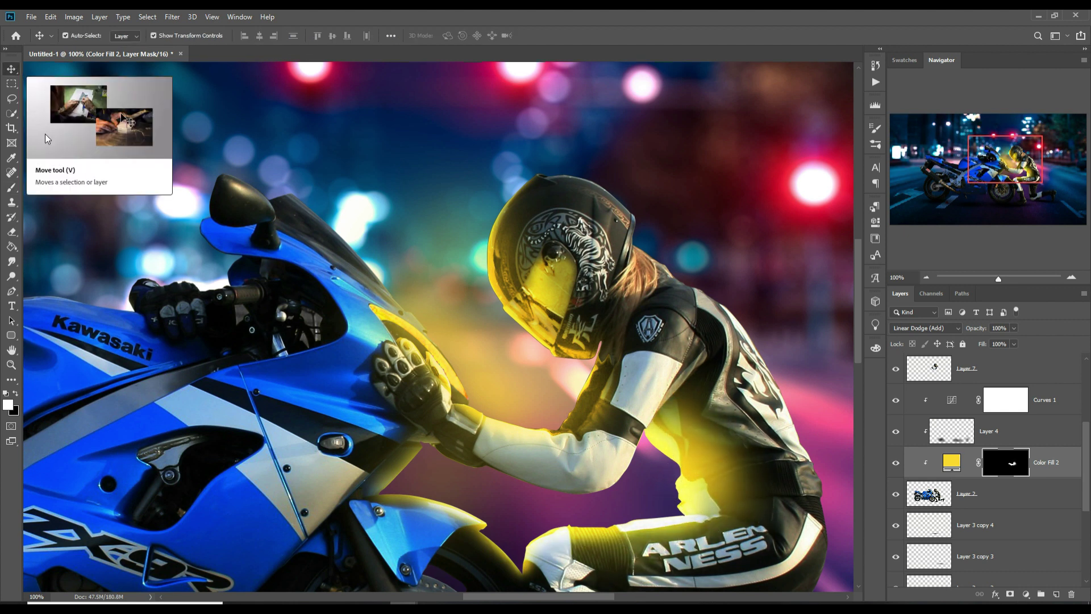
# - Paint the yellow light down the rider's legs on the Color Fill 2 mask
pyautogui.hotkey('ctrl', '-')
pyautogui.click(11, 188)
pyautogui.moveTo(571, 471); pyautogui.dragTo(591, 546)
pyautogui.press('v')
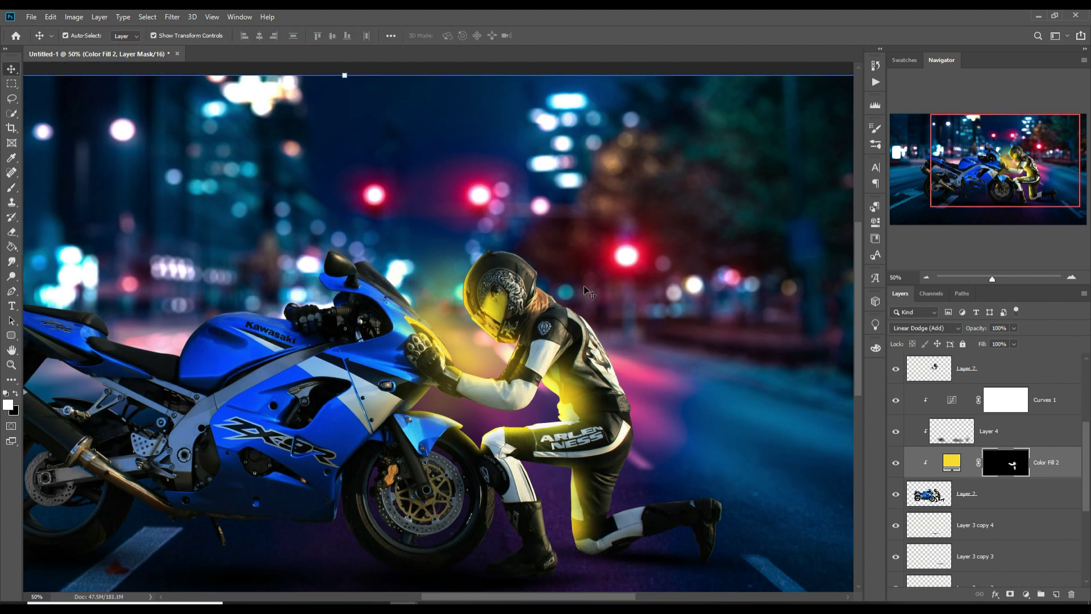
pyautogui.hotkey('ctrl', '-')
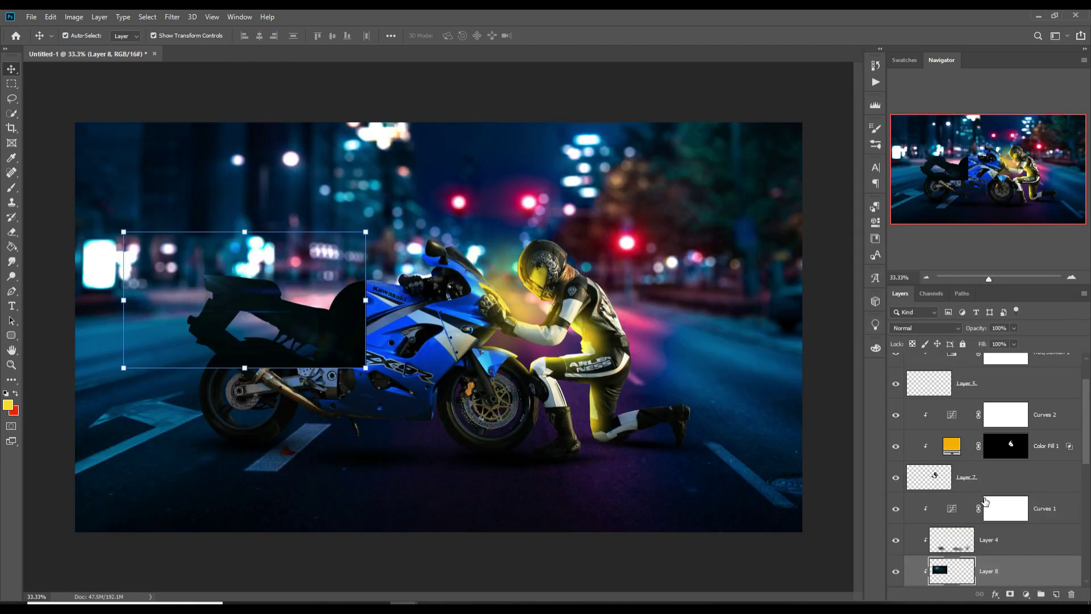
# - Place the lens flare layer above Curves 2, over the motorcycle's tail light, and blend it with Lighten
pyautogui.moveTo(989, 571); pyautogui.dragTo(986, 400)
pyautogui.moveTo(203, 270); pyautogui.dragTo(208, 290)
pyautogui.click(926, 328)
pyautogui.click(903, 403)
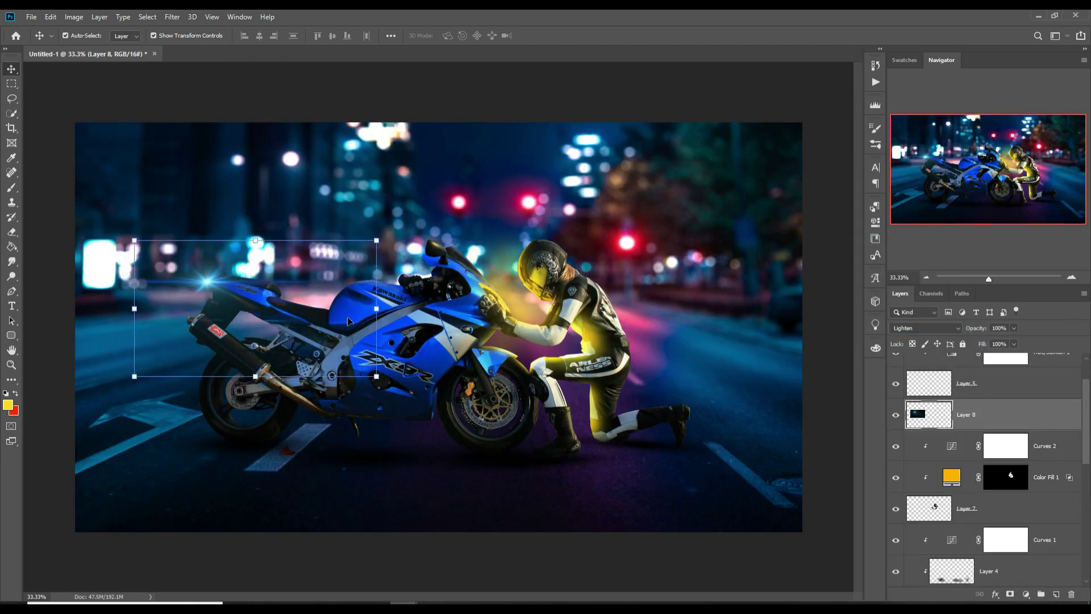
# - Clip a Hue/Saturation adjustment to the flare, shifting its hue to red and raising the saturation
pyautogui.click(1027, 594)
pyautogui.click(1042, 485)
pyautogui.click(777, 454)
pyautogui.moveTo(767, 282); pyautogui.dragTo(834, 282)
pyautogui.moveTo(767, 304); pyautogui.dragTo(797, 304)
pyautogui.click(842, 203)
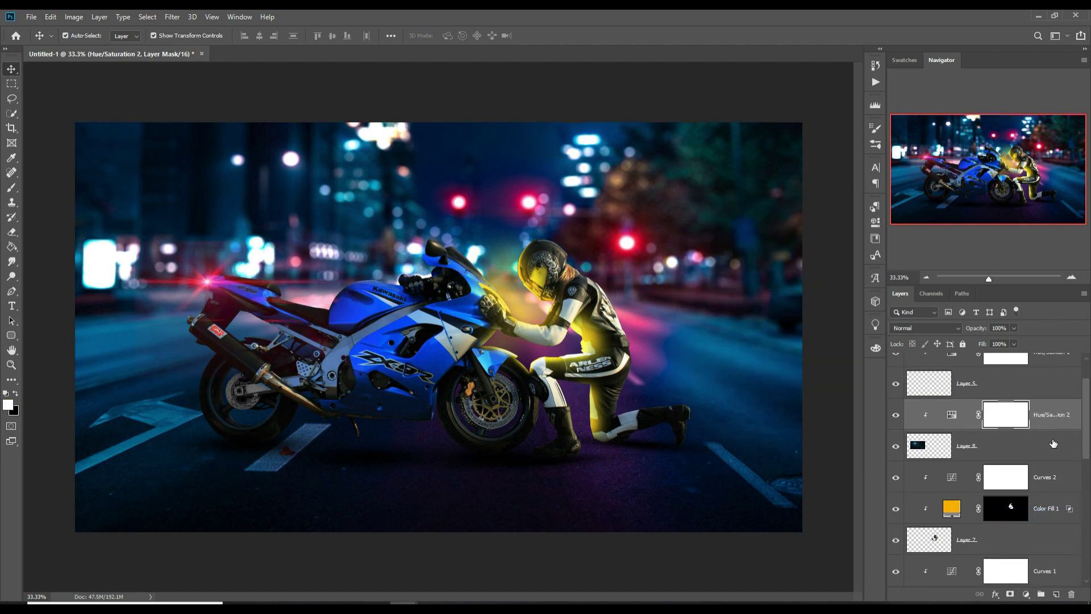
# - Duplicate the red flare with its Hue/Saturation layer, then scale the copy to 137.81% by 68.61% over the headlight
pyautogui.keyDown('shift'); pyautogui.click(1053, 443); pyautogui.keyUp('shift')
pyautogui.rightClick(1055, 445)
pyautogui.click(932, 183)
pyautogui.click(636, 176)
pyautogui.moveTo(376, 241); pyautogui.dragTo(238, 319)
pyautogui.moveTo(210, 367); pyautogui.dragTo(775, 392)
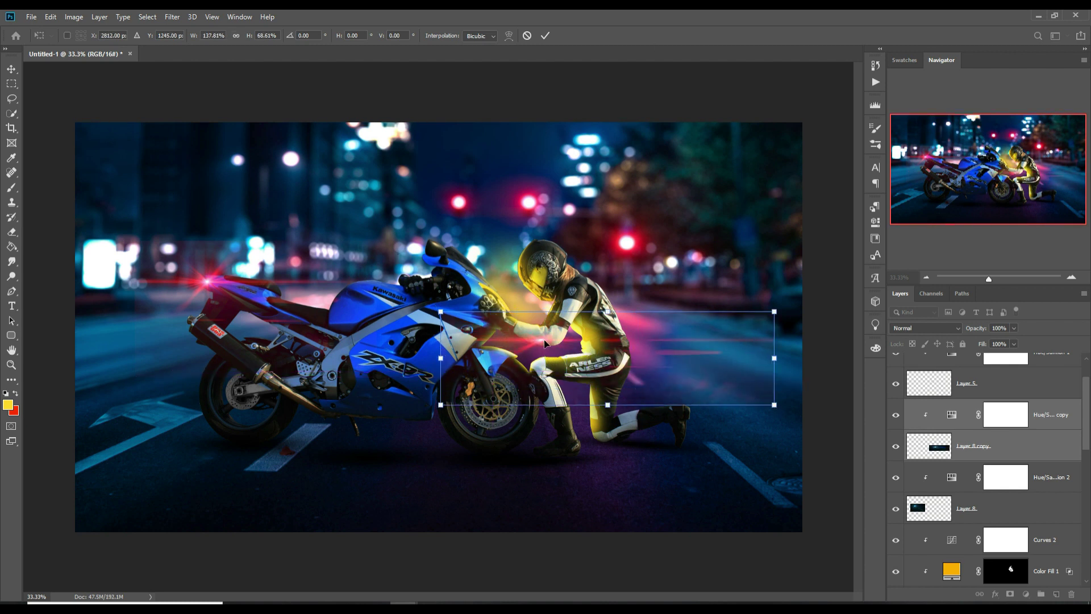
pyautogui.moveTo(548, 350); pyautogui.dragTo(480, 339)
pyautogui.click(544, 36)
# - Shift the hue of the headlight flare copy to yellow in its Hue/Saturation adjustment
pyautogui.doubleClick(952, 416)
pyautogui.moveTo(832, 283); pyautogui.dragTo(695, 294)
pyautogui.click(843, 203)
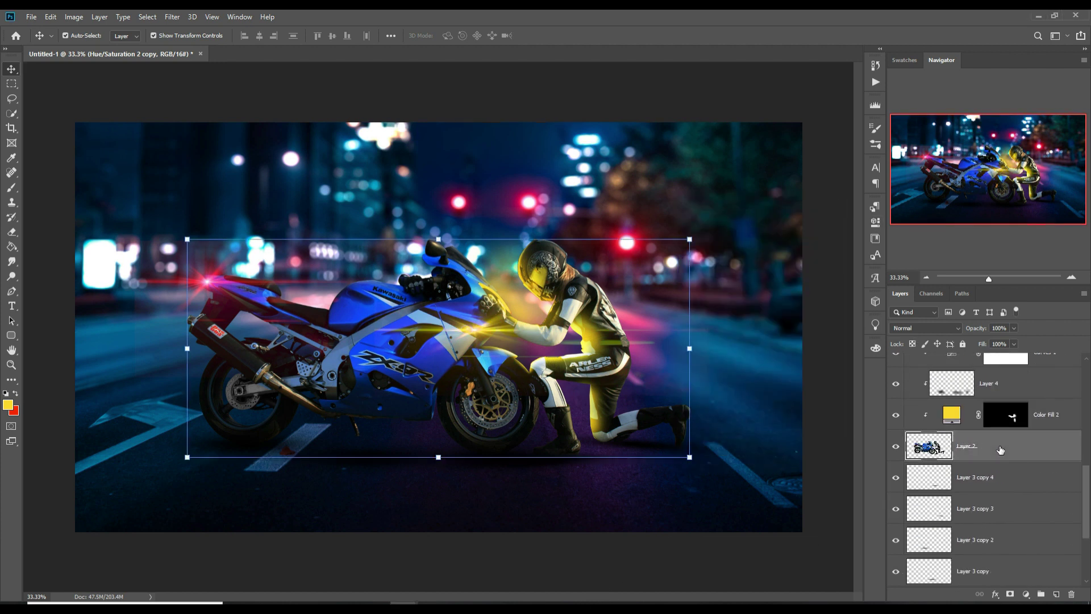
# - Add a red solid color fill clipped directly to Layer 2 in Linear Dodge (Add) mode
pyautogui.click(1056, 594)
pyautogui.hotkey('ctrl', 'z')
pyautogui.click(1025, 594)
pyautogui.click(1029, 390)
pyautogui.click(886, 306)
pyautogui.click(872, 303)
pyautogui.click(971, 301)
pyautogui.click(926, 328)
pyautogui.click(932, 424)
# - Fill the Color Fill 3 mask with black and paint red light along the rider's back at 100% brush opacity
pyautogui.press('g')
pyautogui.press('d')
pyautogui.click(593, 294)
pyautogui.press('b')
pyautogui.press('0')
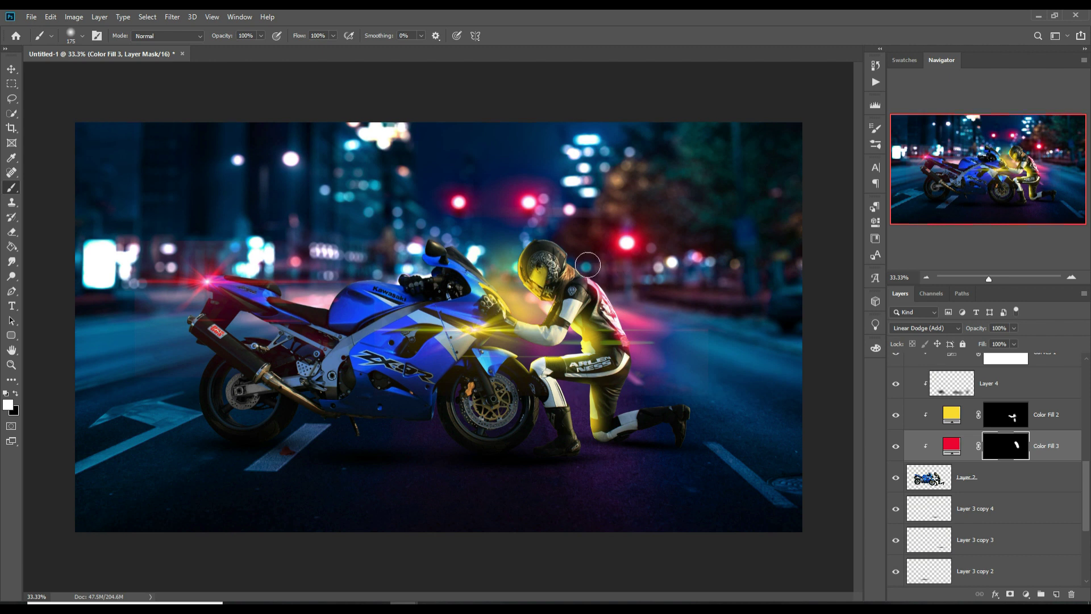
# - Add a red solid color fill clipped to Layer 7 beneath Color Fill 1, blended with Linear Dodge (Add)
pyautogui.scroll(6, 1066, 437)
pyautogui.click(1015, 511)
pyautogui.hotkey('ctrl', 'shift', 'alt', 'n')
pyautogui.hotkey('ctrl', 'alt', 'g')
pyautogui.click(1026, 594)
pyautogui.click(1018, 392)
pyautogui.click(886, 305)
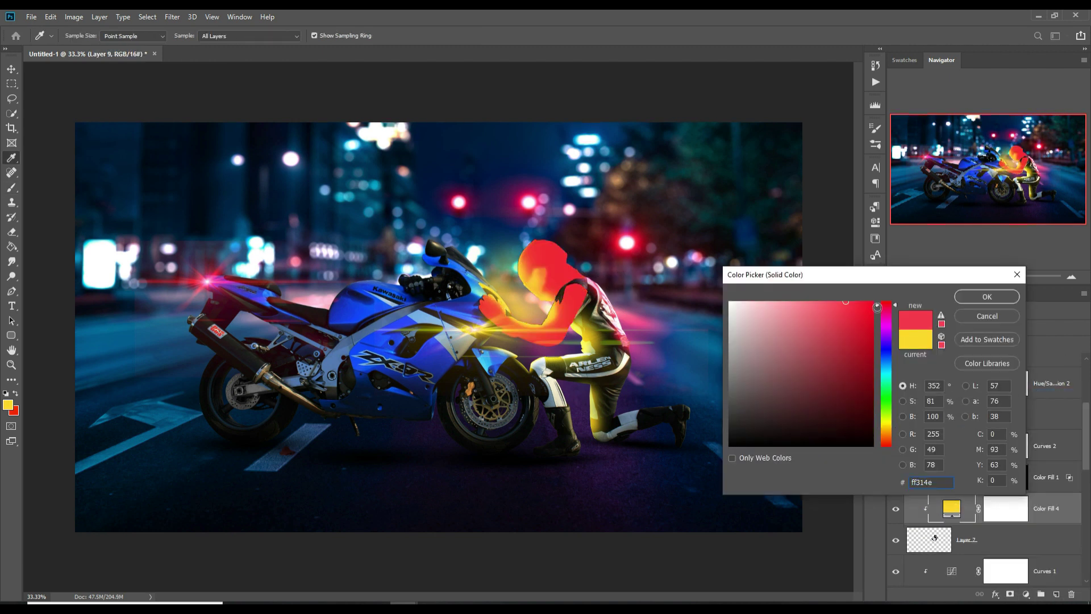
pyautogui.click(874, 308)
pyautogui.click(988, 297)
pyautogui.click(926, 327)
pyautogui.click(908, 430)
# - Fill the Color Fill 4 mask with black and paint red light onto the back of the helmet
pyautogui.click(1006, 509)
pyautogui.press('g')
pyautogui.press('x')
pyautogui.click(551, 258)
pyautogui.press('b')
pyautogui.press('x')
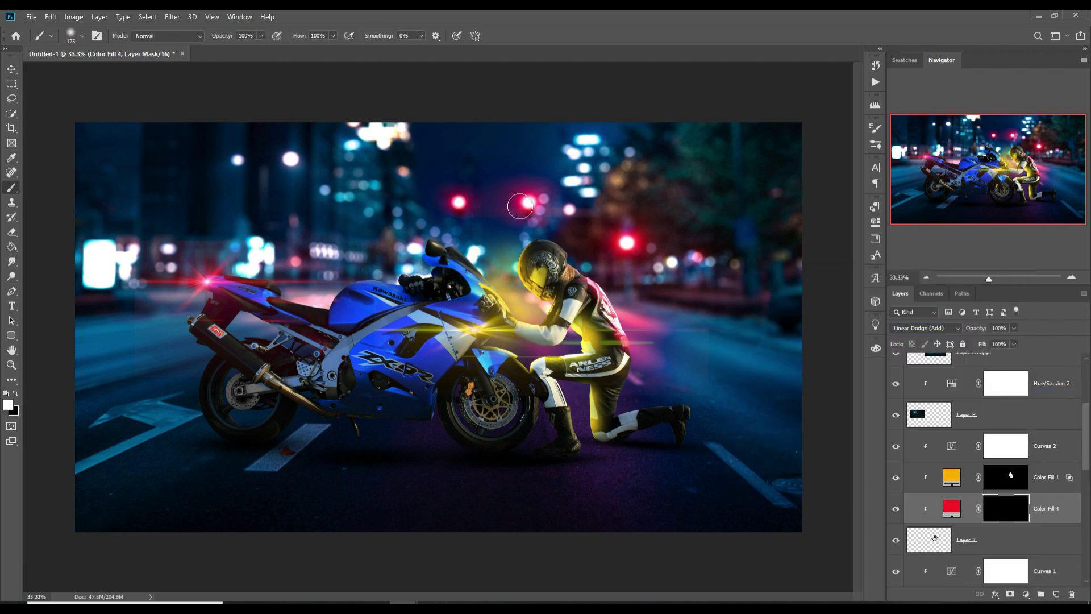
pyautogui.press('v')
# - Darken the street background with a Curves adjustment above Layer 1 copy, using input 144 and output 104
pyautogui.scroll(-10, 991, 447)
pyautogui.click(996, 507)
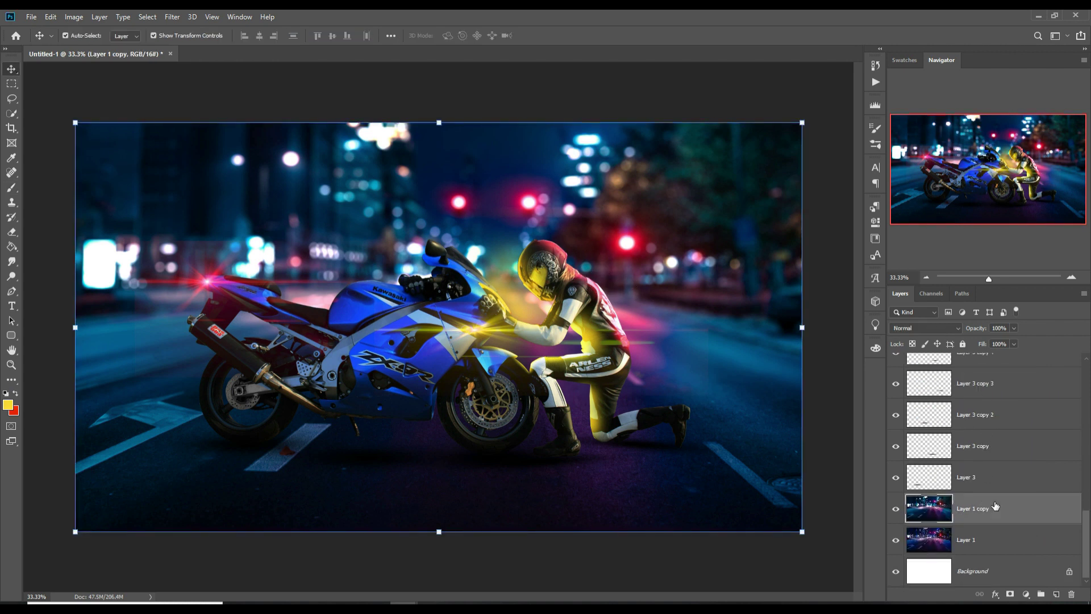
pyautogui.click(1026, 594)
pyautogui.click(1017, 447)
pyautogui.moveTo(784, 329); pyautogui.dragTo(790, 351)
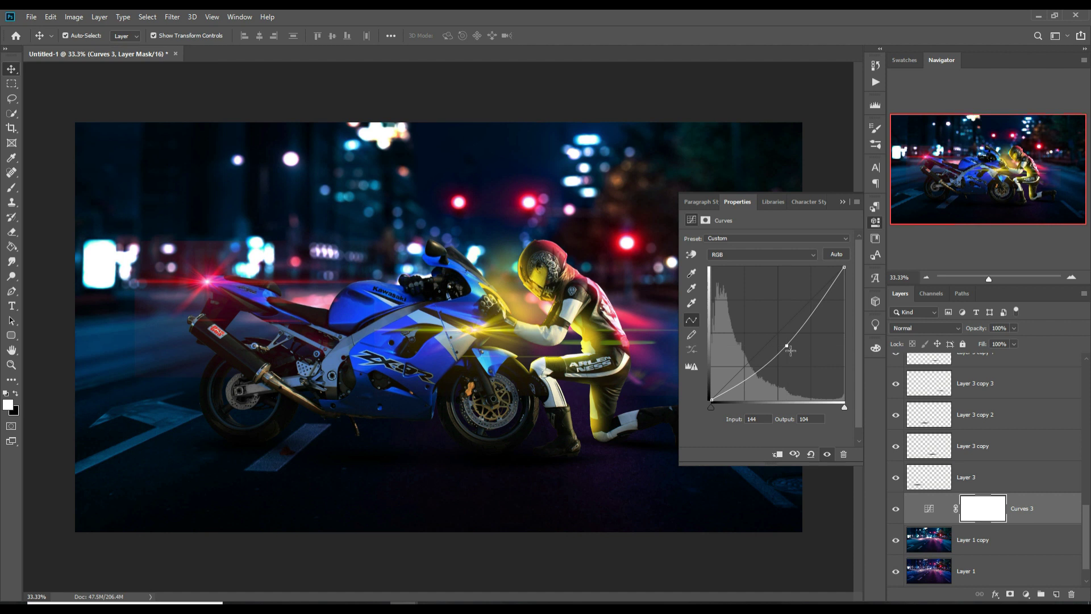
pyautogui.click(843, 203)
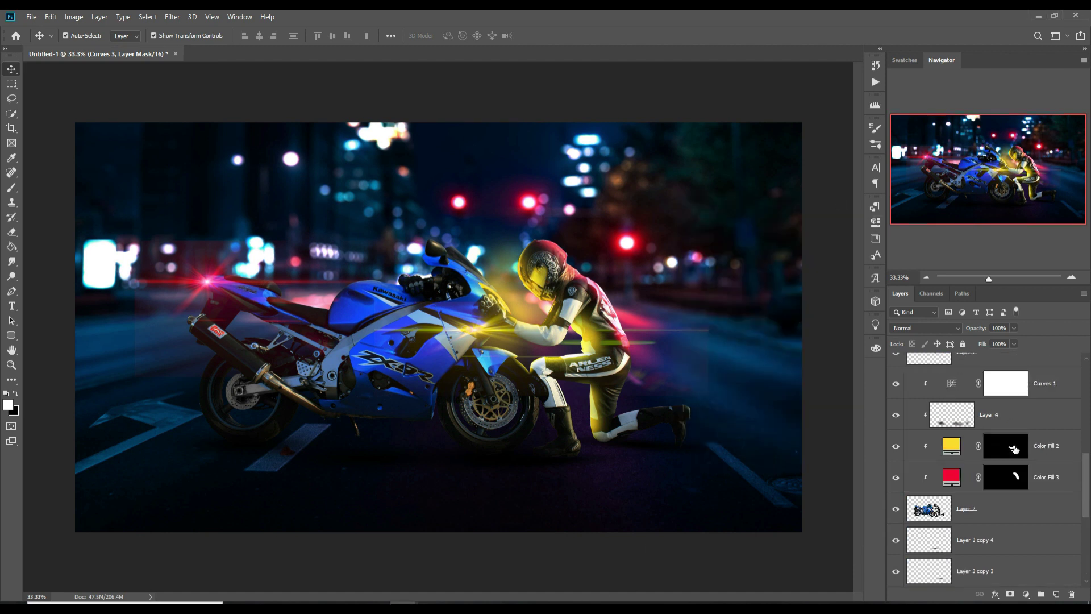
# - Brush more soft yellow glow around the rider on Layer 6 at 12% opacity
pyautogui.scroll(10, 992, 455)
pyautogui.click(982, 370)
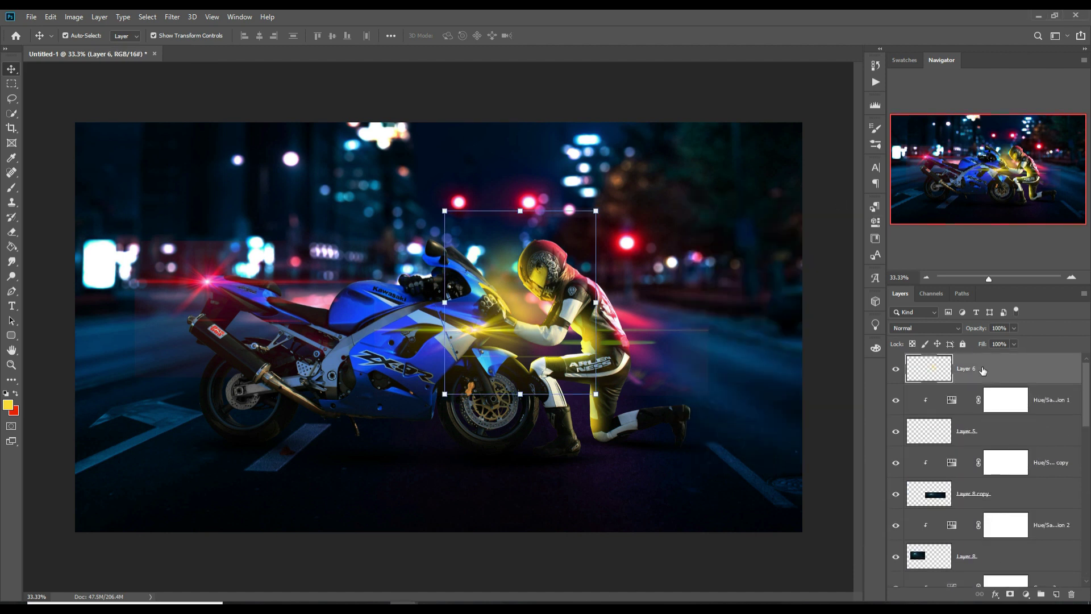
pyautogui.press('b')
pyautogui.moveTo(589, 286)
pyautogui.mouseDown()
pyautogui.moveTo(628, 376)
pyautogui.moveTo(547, 385)
pyautogui.moveTo(604, 392)
pyautogui.mouseUp()
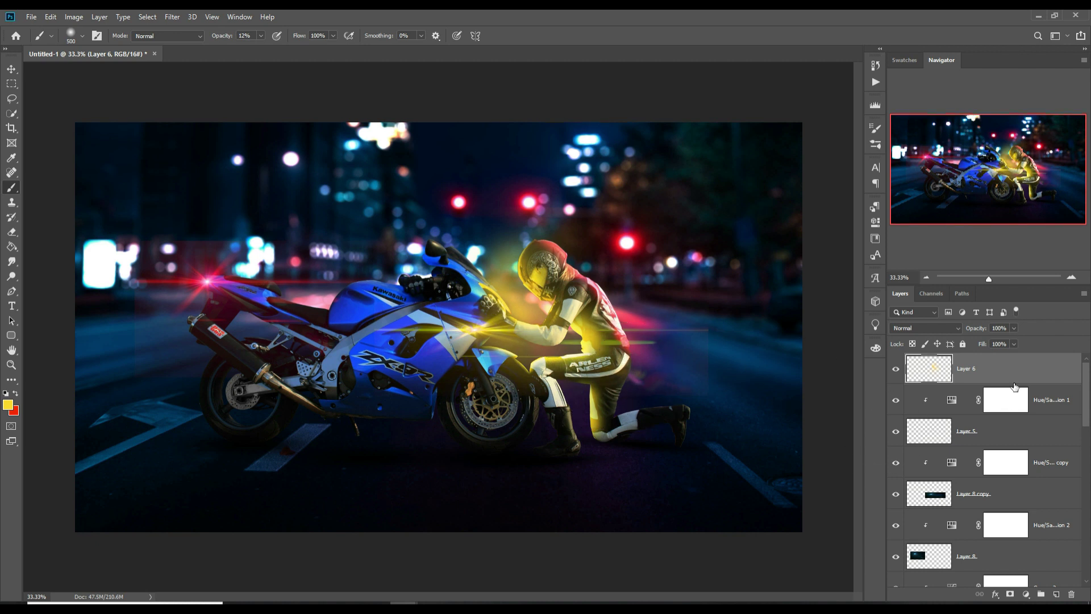
# - Create a new layer above Layer 6 and brush a soft red glow behind the rider's back
pyautogui.click(1056, 594)
pyautogui.press('x')
pyautogui.moveTo(595, 285)
pyautogui.mouseDown()
pyautogui.moveTo(633, 295)
pyautogui.moveTo(694, 370)
pyautogui.mouseUp()
pyautogui.press('v')
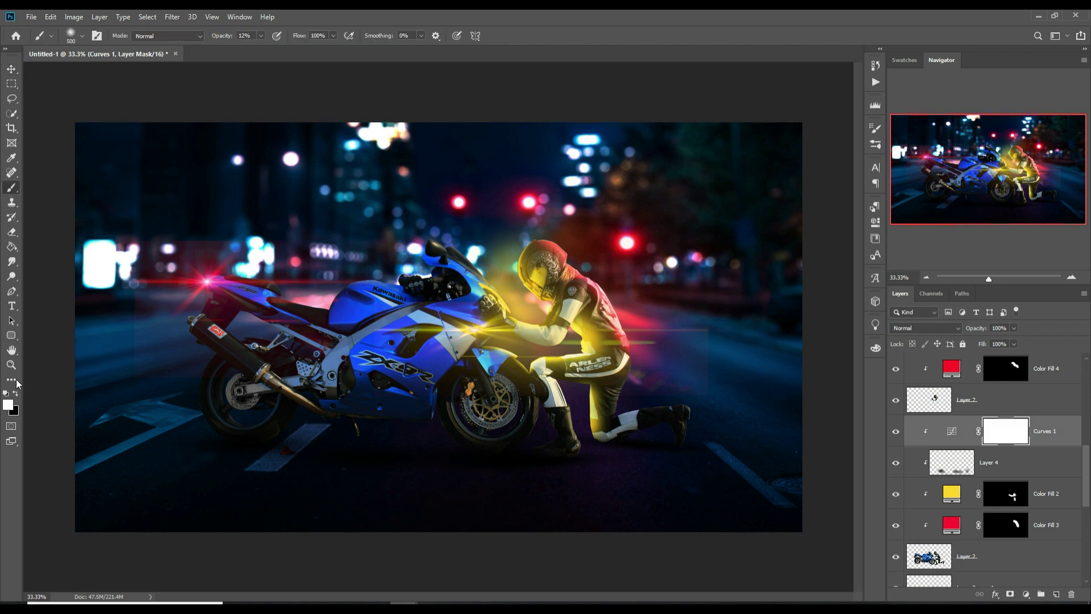
# - Paint black at 100% brush opacity on the Curves 1 mask over the motorcycle's upper edges to restore their highlights
pyautogui.moveTo(260, 35); pyautogui.dragTo(305, 58)
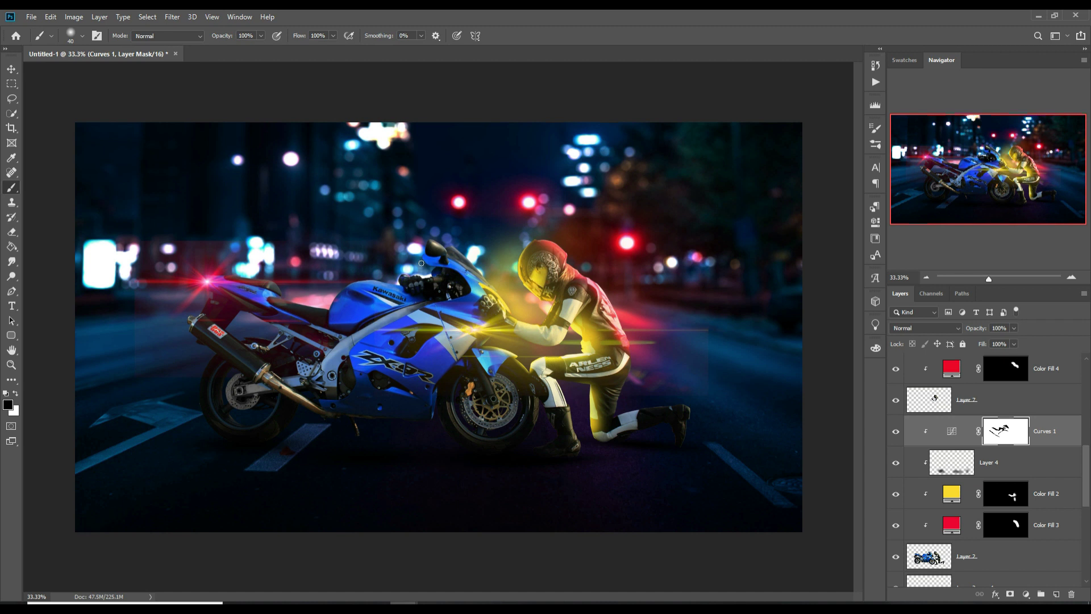
pyautogui.scroll(-5, 999, 480)
pyautogui.press('v')
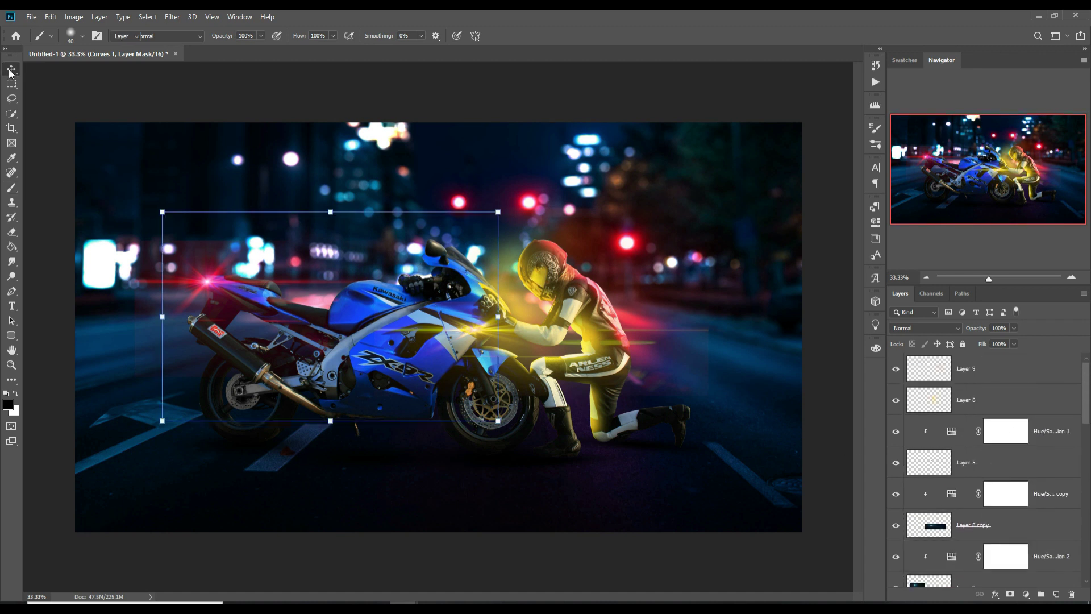
# - Add a mask to Layer 8 and brush black at 21% opacity to soften the tail-light flare's upper edge
pyautogui.click(998, 574)
pyautogui.click(1010, 594)
pyautogui.press('b')
pyautogui.press('d')
pyautogui.click(260, 36)
pyautogui.moveTo(263, 50); pyautogui.dragTo(219, 49)
pyautogui.press(']')
pyautogui.press(']')
pyautogui.moveTo(237, 247)
pyautogui.mouseDown()
pyautogui.moveTo(254, 301)
pyautogui.moveTo(315, 250)
pyautogui.moveTo(292, 290)
pyautogui.moveTo(188, 277)
pyautogui.mouseUp()
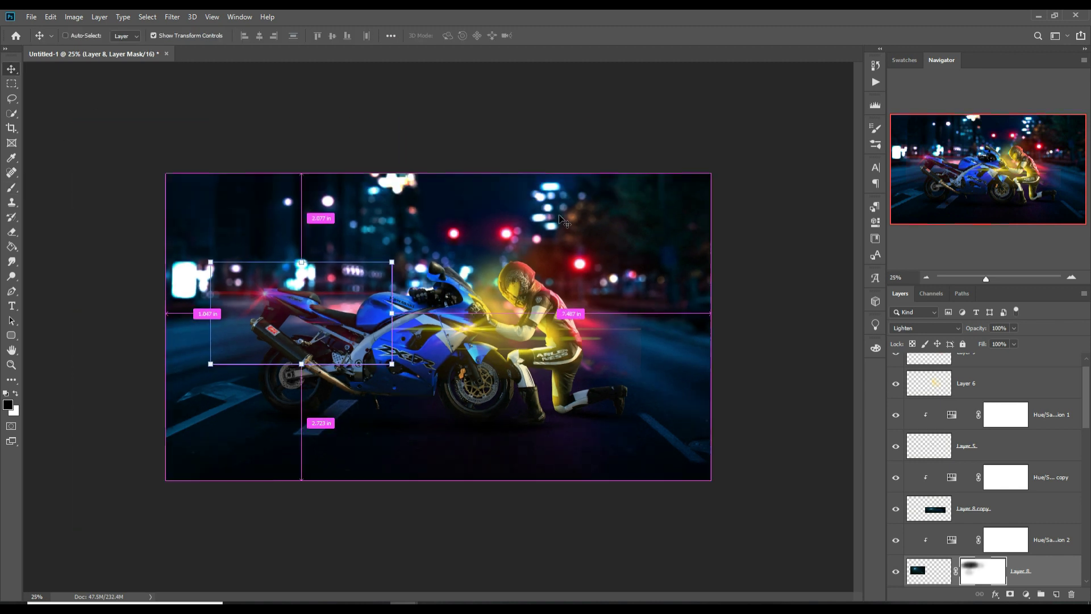
# - Create an Overlay layer clipped directly above Layer 2 and fill it with neutral gray
pyautogui.scroll(-5, 1058, 512)
pyautogui.click(1058, 535)
pyautogui.click(1057, 594)
pyautogui.click(1026, 594)
pyautogui.click(926, 329)
pyautogui.click(919, 459)
pyautogui.click(51, 17)
pyautogui.click(74, 195)
pyautogui.click(549, 169)
pyautogui.click(549, 274)
pyautogui.click(614, 169)
# - Dodge midtone highlights at 77% exposure on Layer 10 along the motorcycle's windshield, mirror and fuel tank
pyautogui.click(12, 277)
pyautogui.hotkey('ctrl', '+')
pyautogui.hotkey('ctrl', '+')
pyautogui.hotkey('ctrl', '+')
pyautogui.hotkey('ctrl', '+')
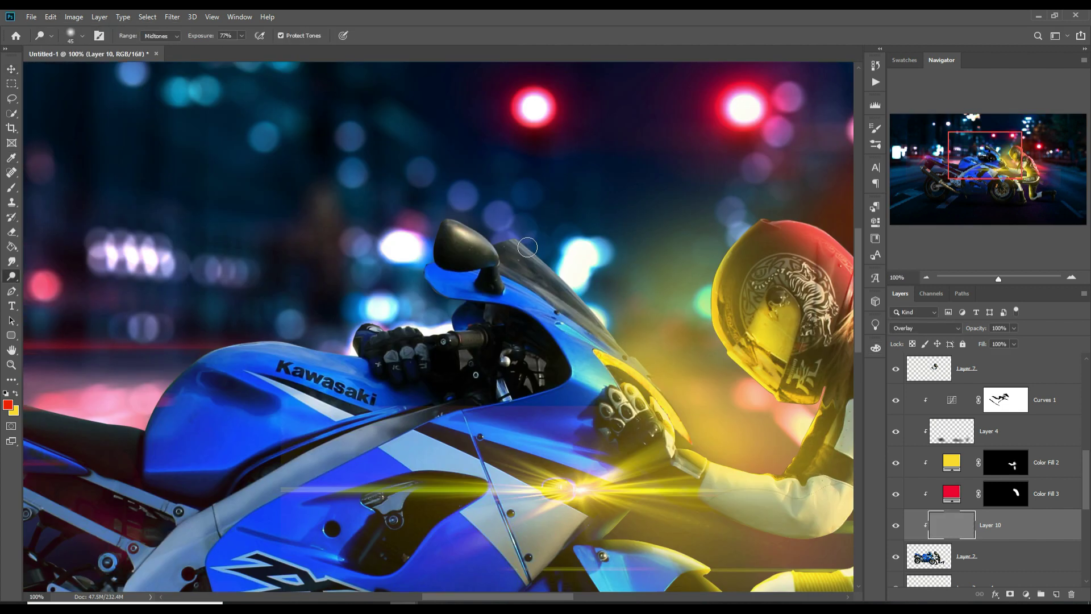
pyautogui.moveTo(667, 380); pyautogui.dragTo(609, 340)
pyautogui.moveTo(490, 232); pyautogui.dragTo(405, 220)
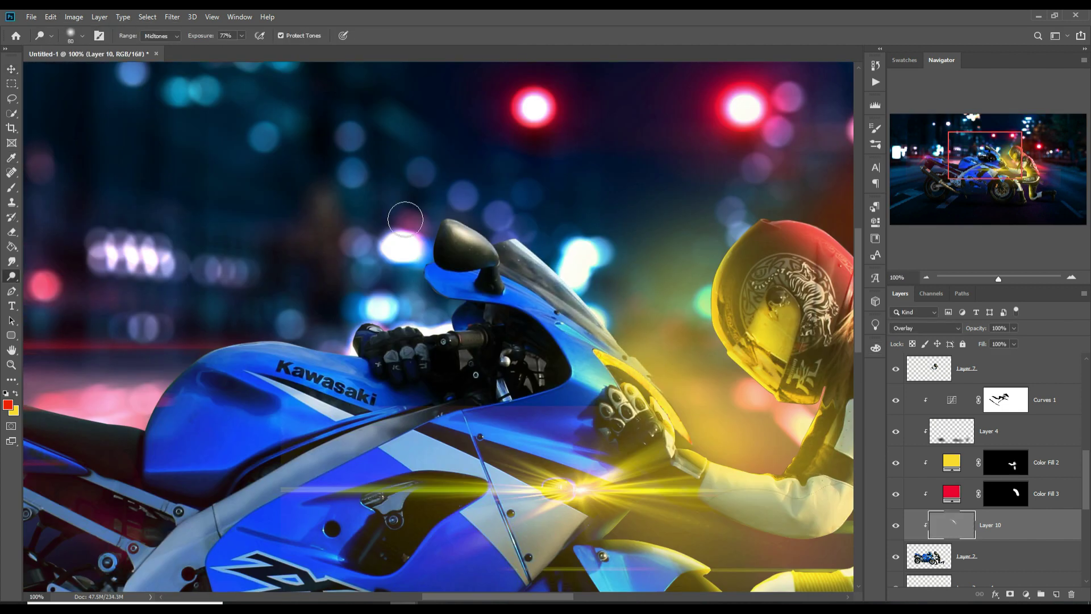
pyautogui.moveTo(371, 344)
pyautogui.mouseDown()
pyautogui.moveTo(224, 366)
pyautogui.moveTo(170, 404)
pyautogui.moveTo(436, 353)
pyautogui.mouseUp()
pyautogui.moveTo(427, 355)
pyautogui.mouseDown()
pyautogui.moveTo(287, 331)
pyautogui.moveTo(250, 265)
pyautogui.moveTo(19, 265)
pyautogui.mouseUp()
pyautogui.moveTo(85, 332); pyautogui.dragTo(77, 260)
pyautogui.moveTo(28, 348)
pyautogui.mouseDown()
pyautogui.moveTo(181, 245)
pyautogui.moveTo(333, 375)
pyautogui.mouseUp()
# - Dodge the motorcycle's finer highlights with a smaller brush along its fairing, frame, exhaust and wheels on Layer 10
pyautogui.press('[')
pyautogui.press('[')
pyautogui.press('[')
pyautogui.moveTo(176, 222); pyautogui.dragTo(484, 452)
pyautogui.moveTo(577, 353)
pyautogui.mouseDown()
pyautogui.moveTo(773, 199)
pyautogui.moveTo(838, 173)
pyautogui.mouseUp()
pyautogui.press('[')
pyautogui.press('[')
pyautogui.press('[')
pyautogui.moveTo(411, 183); pyautogui.dragTo(621, 270)
pyautogui.moveTo(422, 227); pyautogui.dragTo(580, 307)
pyautogui.moveTo(620, 458); pyautogui.dragTo(558, 453)
pyautogui.moveTo(683, 356)
pyautogui.mouseDown()
pyautogui.moveTo(825, 409)
pyautogui.moveTo(772, 416)
pyautogui.mouseUp()
pyautogui.click(729, 472)
pyautogui.click(592, 469)
pyautogui.moveTo(698, 498); pyautogui.dragTo(443, 481)
pyautogui.moveTo(647, 399); pyautogui.dragTo(634, 440)
pyautogui.moveTo(700, 319); pyautogui.dragTo(650, 408)
pyautogui.moveTo(759, 251); pyautogui.dragTo(661, 368)
pyautogui.moveTo(762, 291); pyautogui.dragTo(818, 364)
pyautogui.moveTo(779, 330); pyautogui.dragTo(820, 438)
pyautogui.moveTo(572, 165); pyautogui.dragTo(625, 144)
pyautogui.moveTo(570, 91); pyautogui.dragTo(607, 91)
pyautogui.click(7, 70)
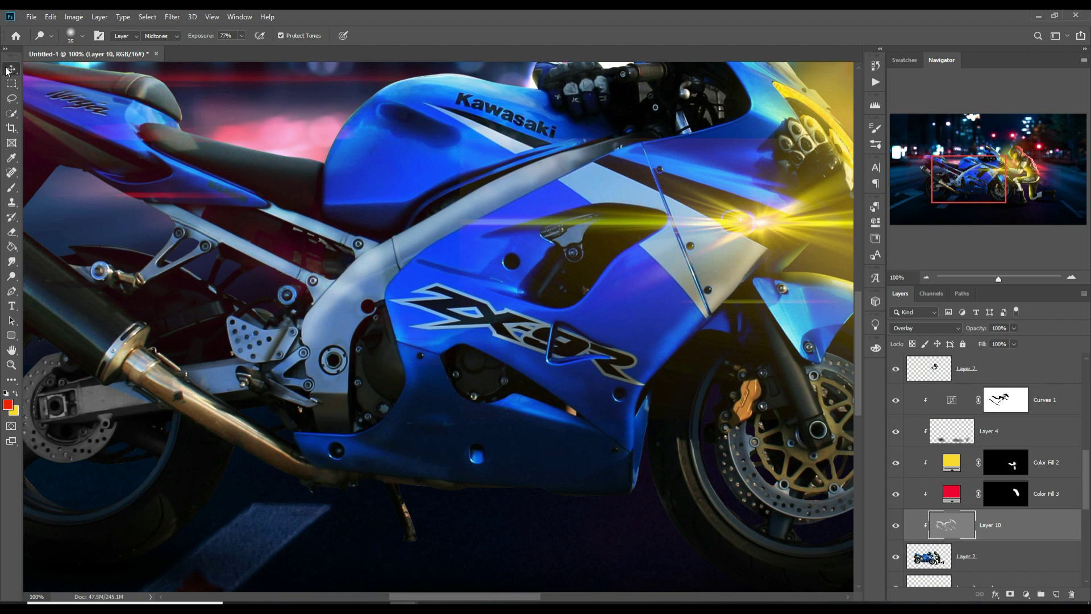
pyautogui.hotkey('ctrl', '0')
pyautogui.hotkey('ctrl', '-')
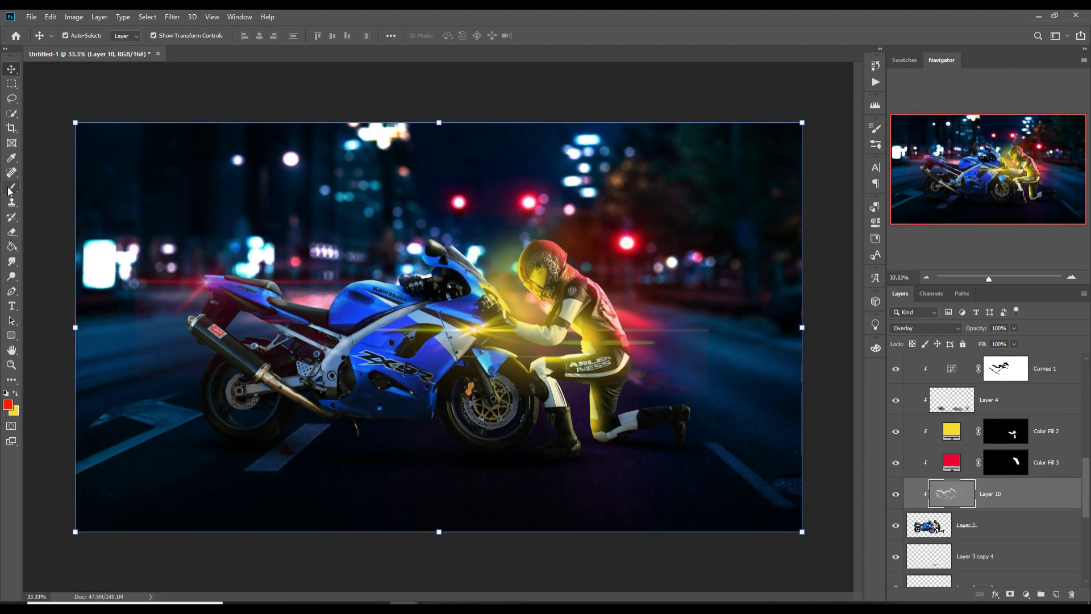
# - Dodge highlights on Layer 10 along the rider's back and kneeling legs at 77% exposure
pyautogui.click(12, 188)
pyautogui.hotkey('ctrl', '+')
pyautogui.hotkey('ctrl', '+')
pyautogui.hotkey('ctrl', '+')
pyautogui.press('[')
pyautogui.press('[')
pyautogui.press('[')
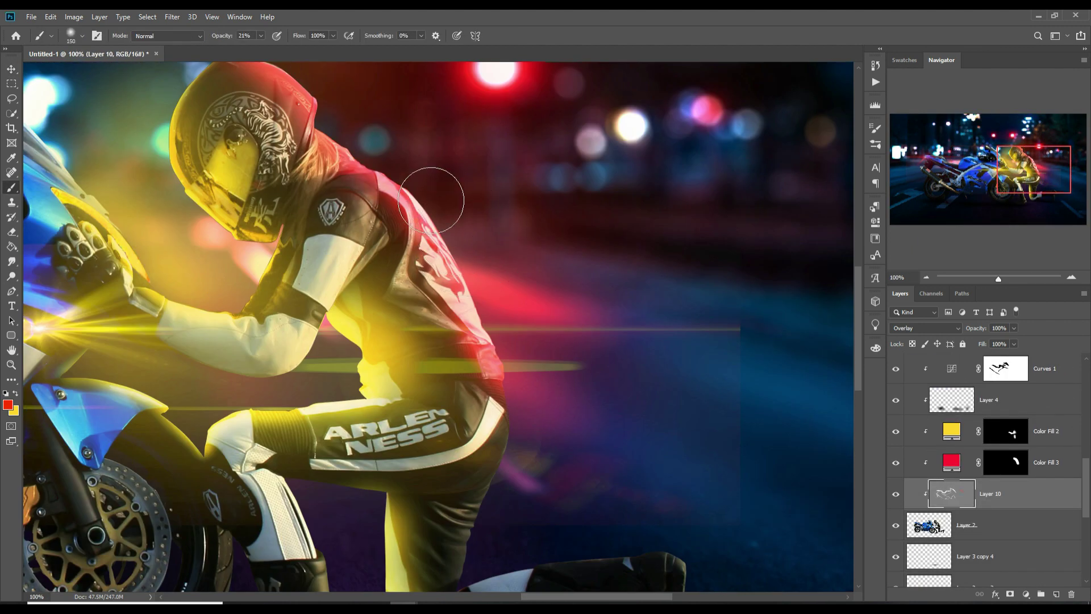
pyautogui.click(11, 276)
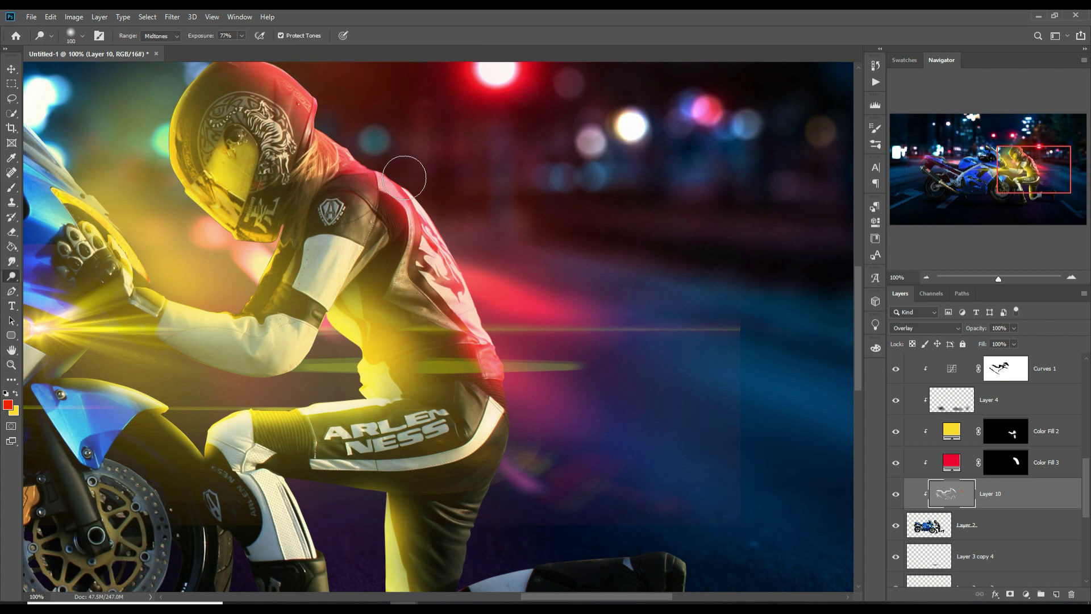
pyautogui.moveTo(494, 550); pyautogui.dragTo(530, 425)
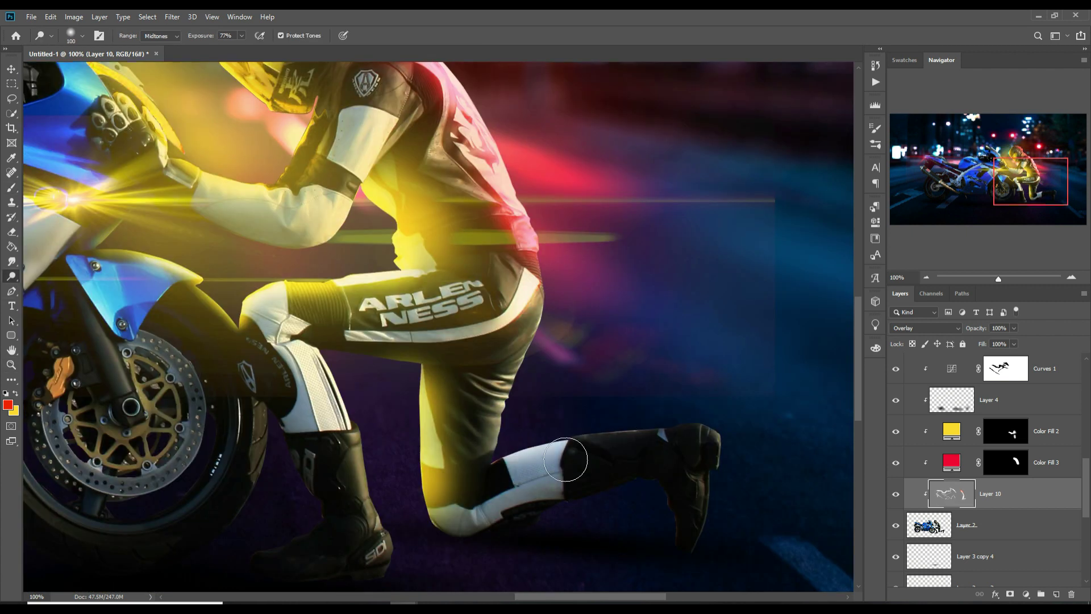
pyautogui.moveTo(390, 287); pyautogui.dragTo(449, 429)
pyautogui.press('[')
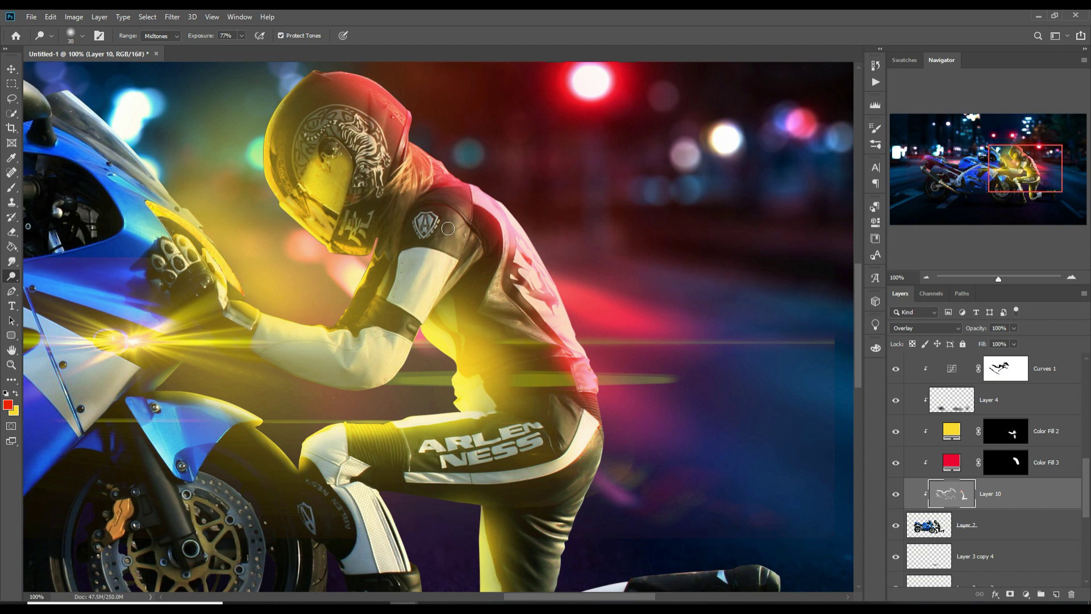
# - Burn the midtones on Layer 10 over the rider's torso, thigh and knee guard at 51% exposure
pyautogui.rightClick(5, 277)
pyautogui.click(47, 287)
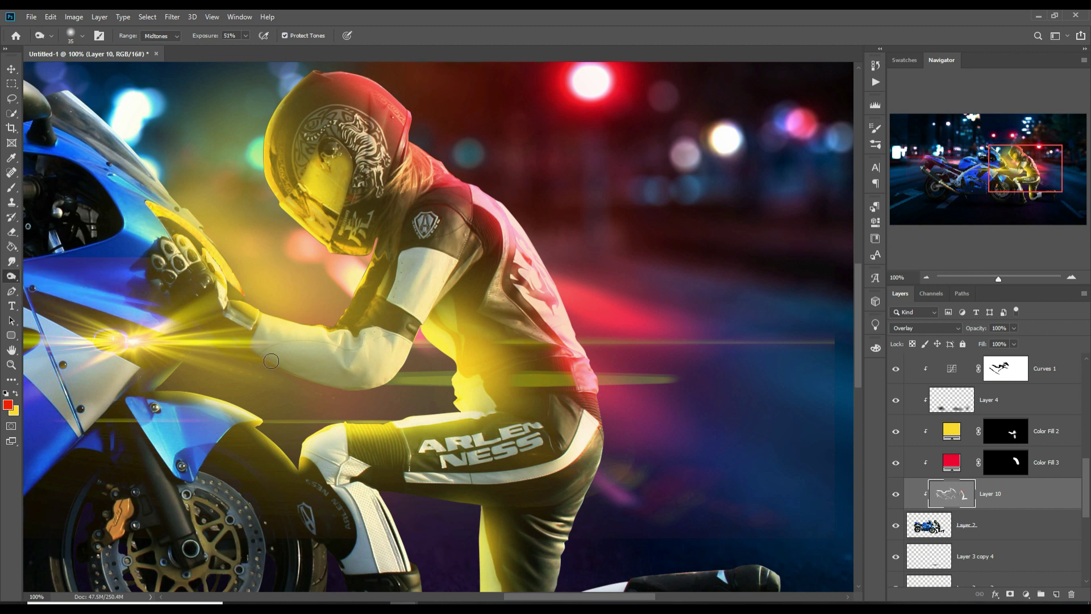
pyautogui.moveTo(527, 352); pyautogui.dragTo(548, 450)
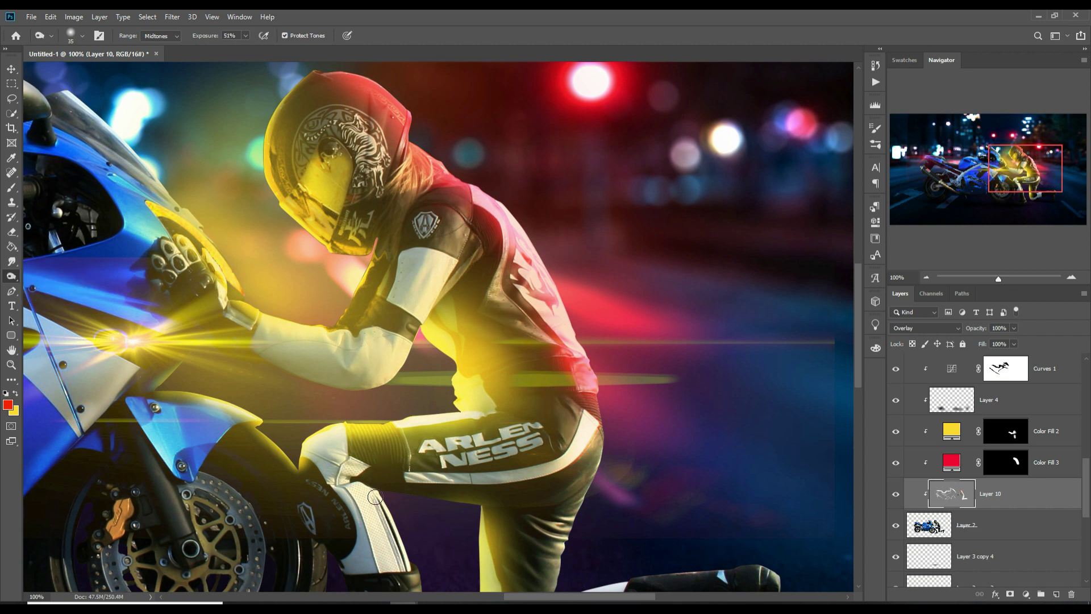
pyautogui.moveTo(375, 497); pyautogui.dragTo(386, 569)
pyautogui.moveTo(346, 500); pyautogui.dragTo(369, 568)
pyautogui.moveTo(557, 466); pyautogui.dragTo(480, 479)
# - Create an Overlay layer clipped directly above Layer 7 and fill it with neutral gray
pyautogui.scroll(3, 997, 432)
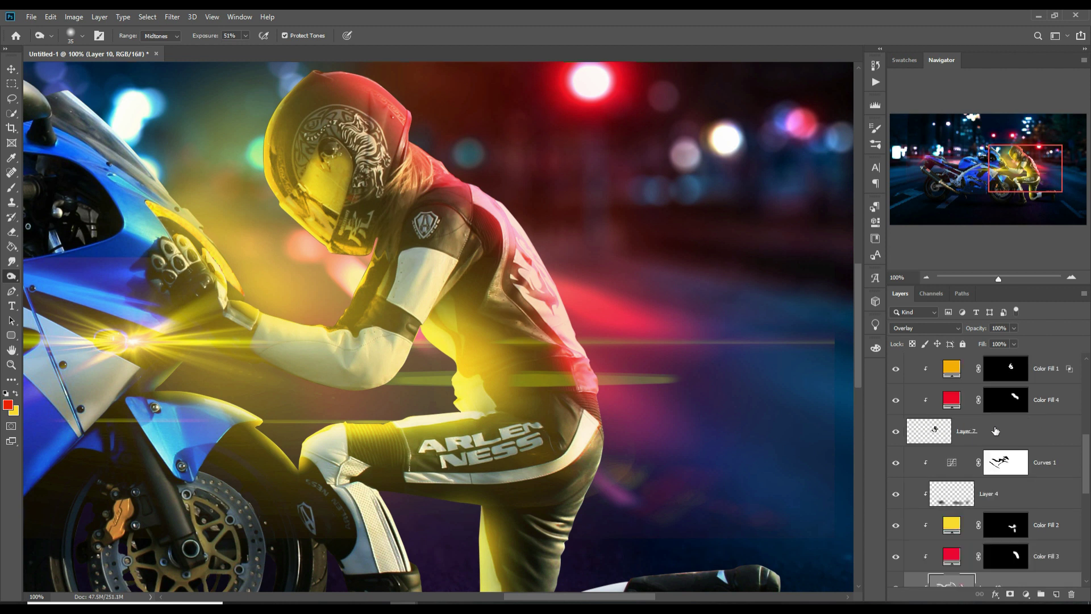
pyautogui.click(997, 431)
pyautogui.click(1056, 594)
pyautogui.click(942, 329)
pyautogui.click(927, 457)
pyautogui.click(48, 18)
pyautogui.click(68, 195)
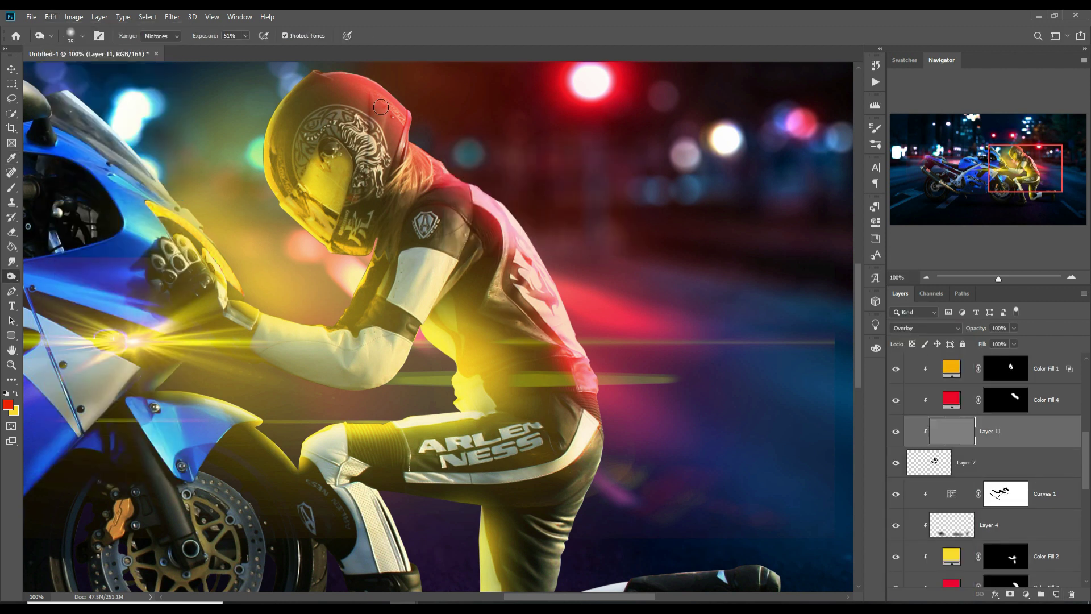
# - Dodge highlights on the rider's helmet and upper sleeve on Layer 11 at 77% exposure
pyautogui.moveTo(296, 112)
pyautogui.mouseDown()
pyautogui.moveTo(327, 250)
pyautogui.moveTo(372, 303)
pyautogui.mouseUp()
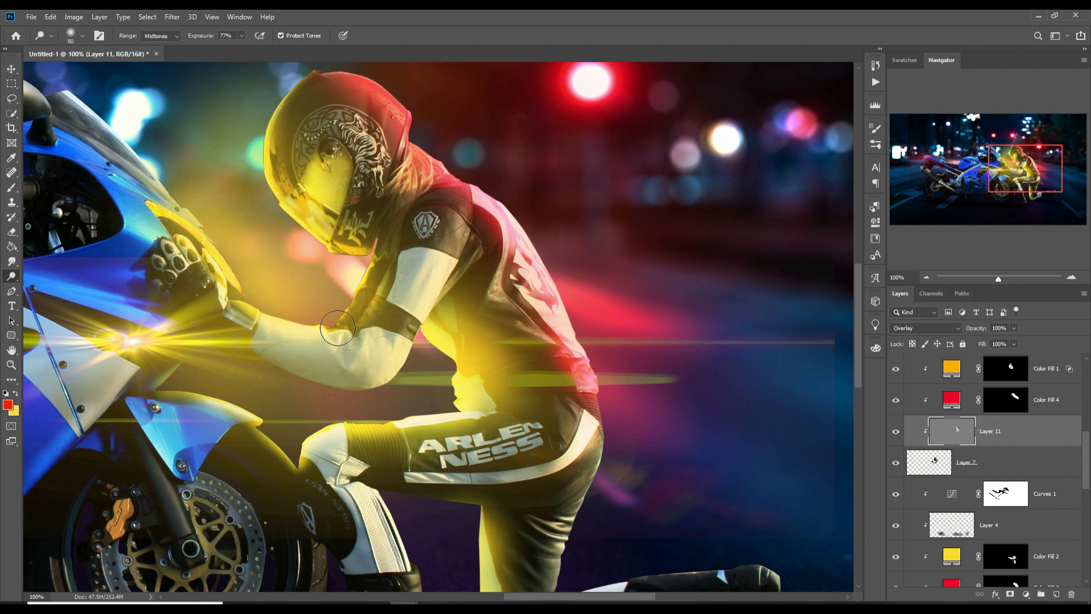
pyautogui.click(11, 70)
pyautogui.hotkey('ctrl', '0')
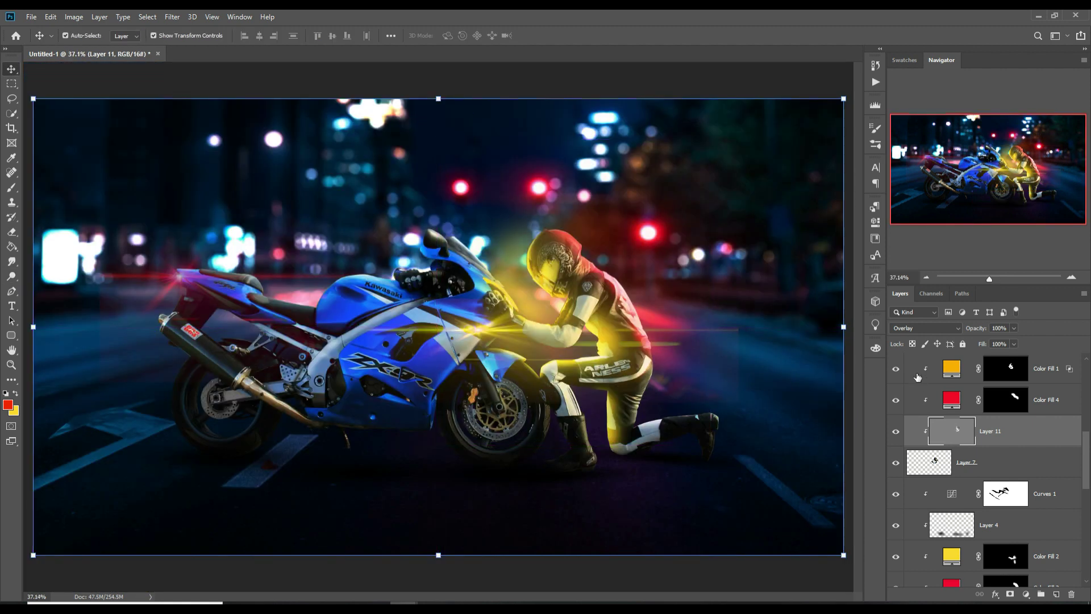
pyautogui.click(330, 426)
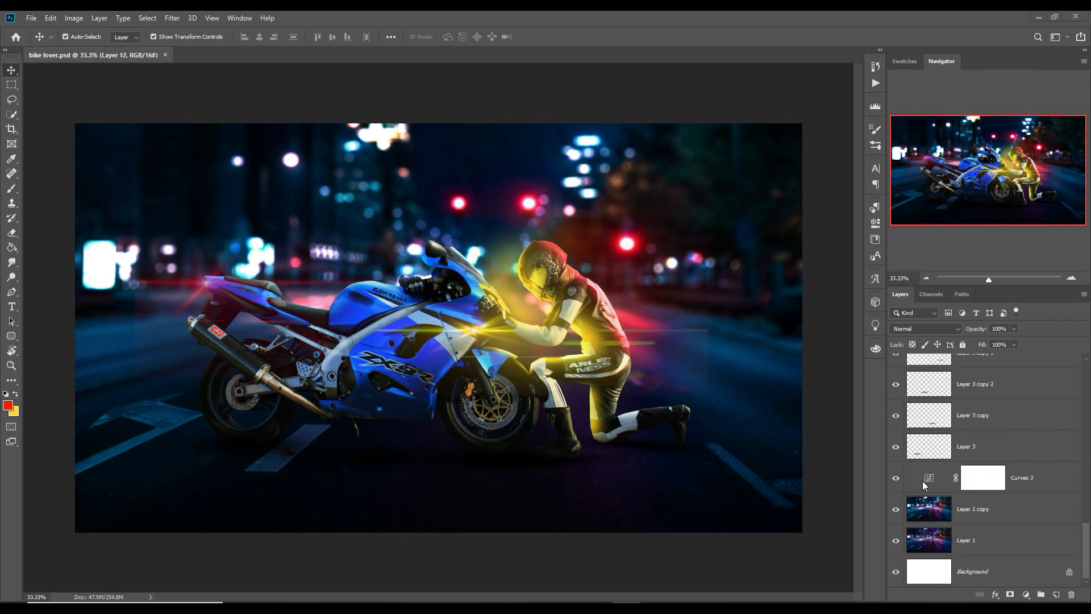
# - Darken the street background further by moving the Curves 3 point to input 162 and output 92
pyautogui.click(931, 483)
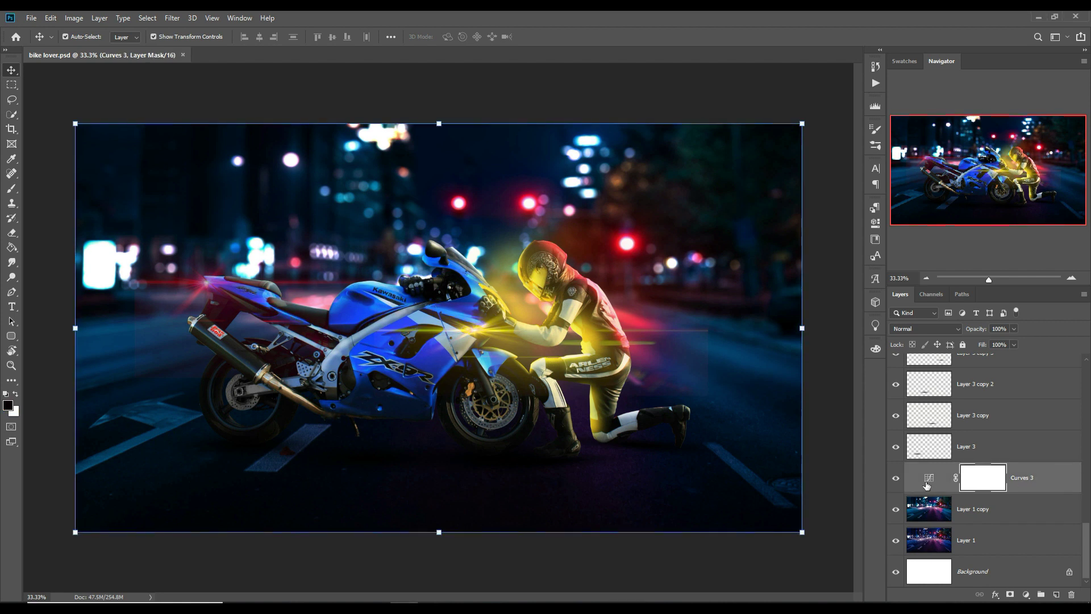
pyautogui.doubleClick(934, 481)
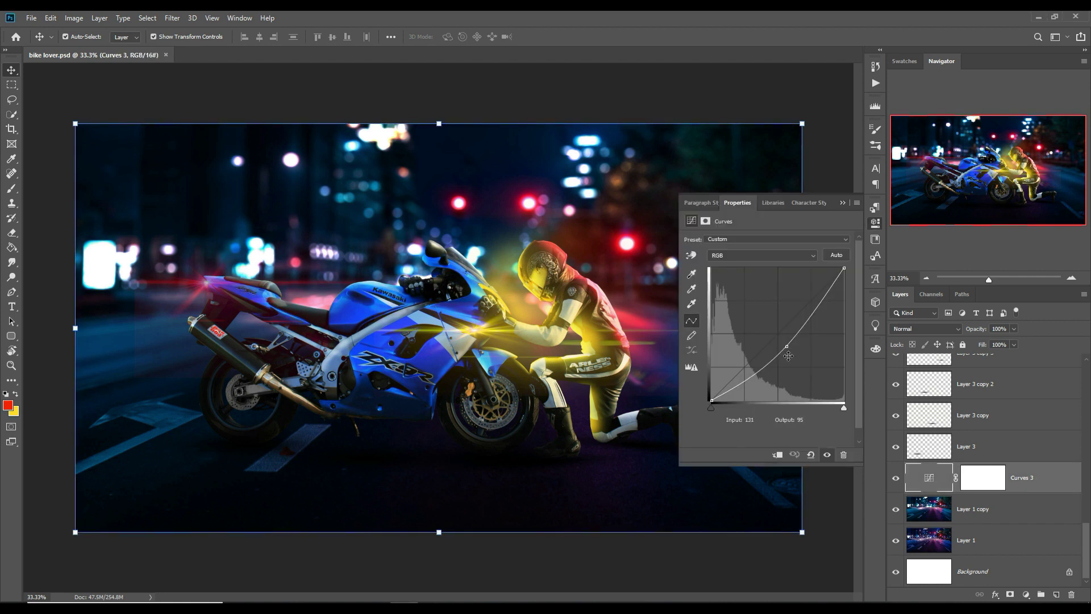
pyautogui.moveTo(793, 351); pyautogui.dragTo(799, 356)
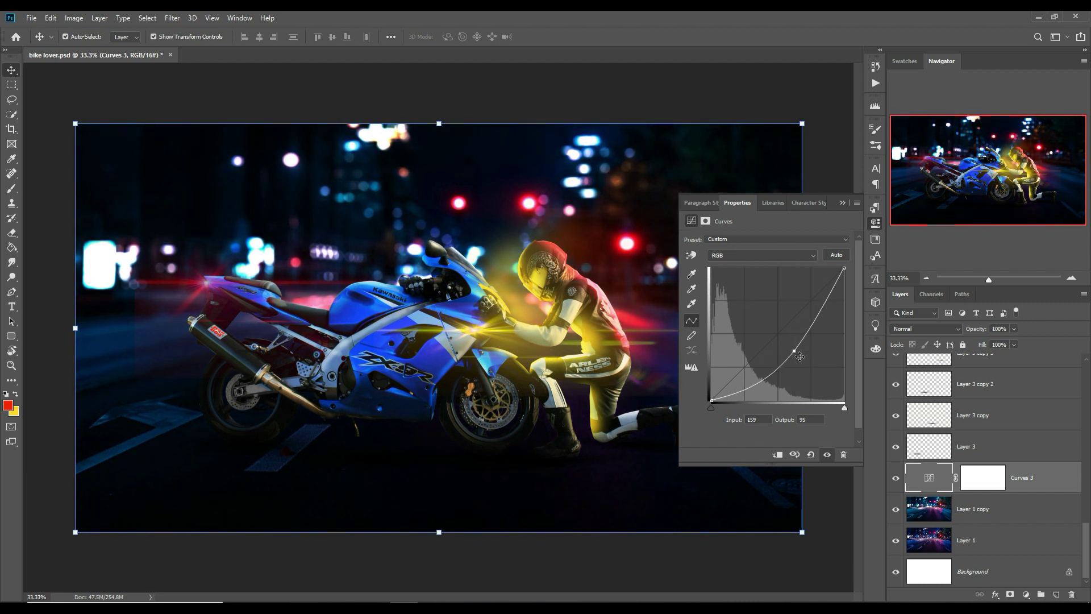
pyautogui.moveTo(798, 357); pyautogui.dragTo(798, 357)
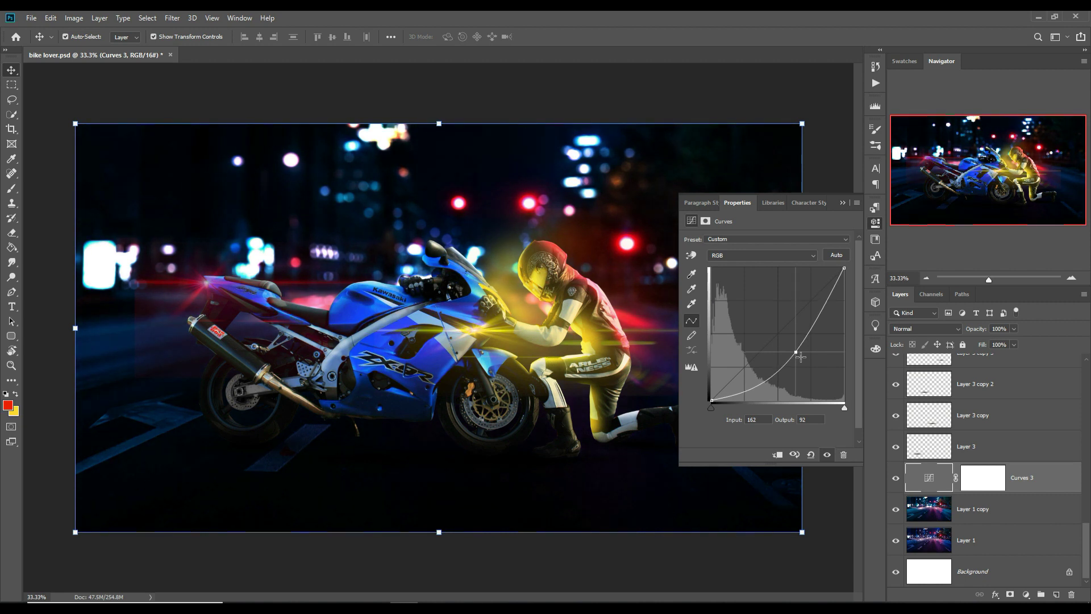
pyautogui.click(844, 203)
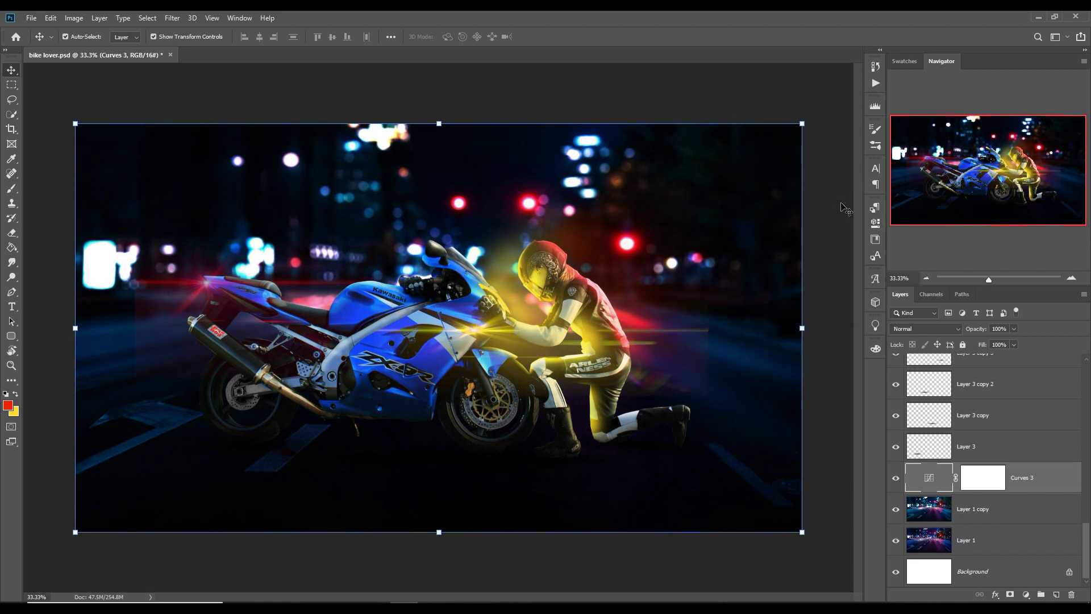
# - Create a new layer clipped directly above Layer 2, beneath Layer 10
pyautogui.scroll(5, 999, 380)
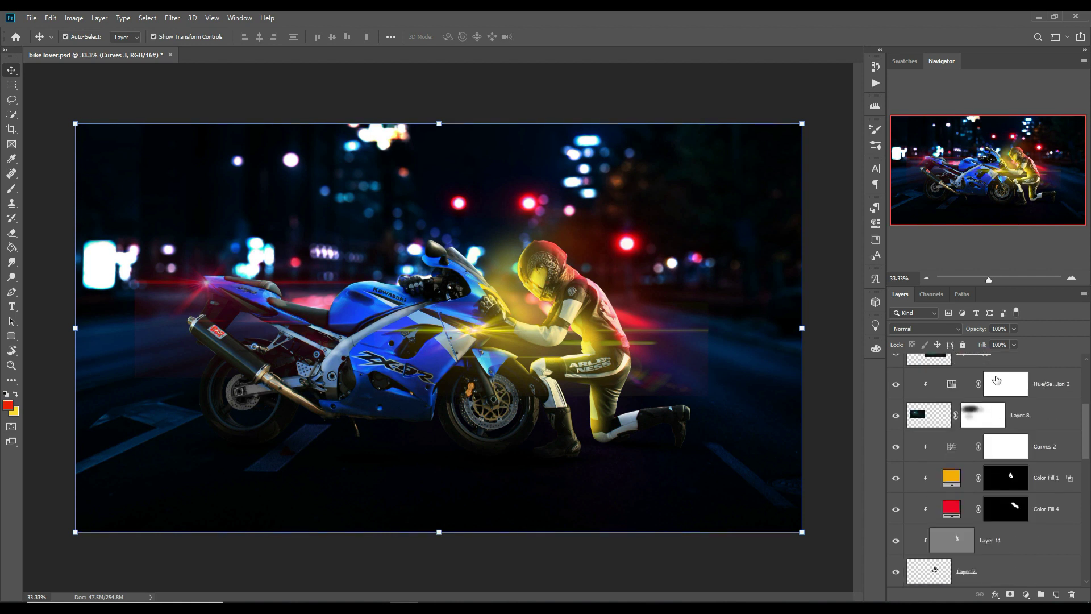
pyautogui.scroll(3, 996, 378)
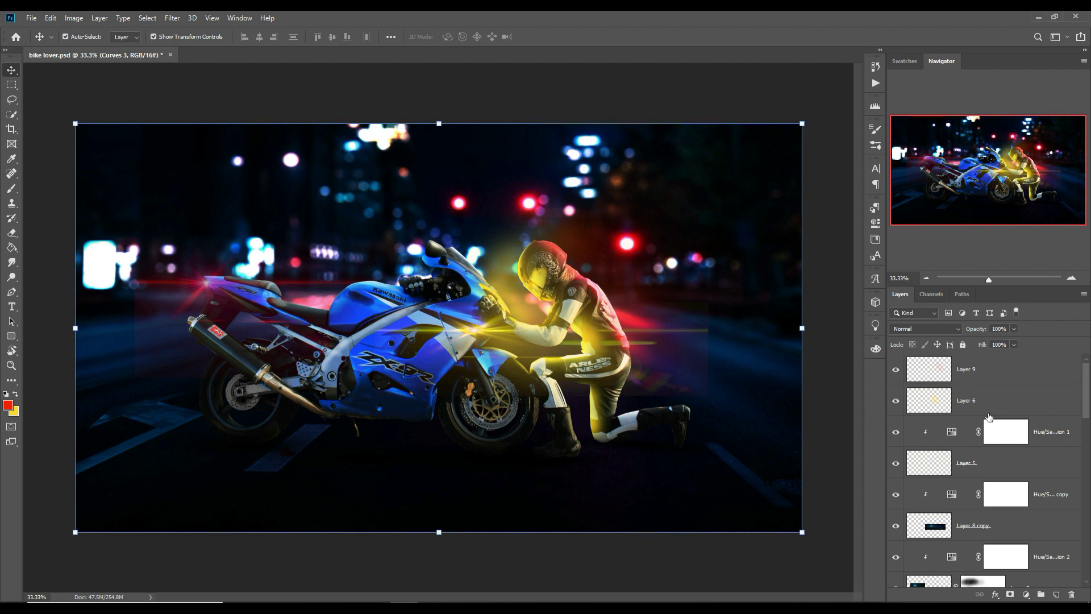
pyautogui.scroll(-6, 989, 417)
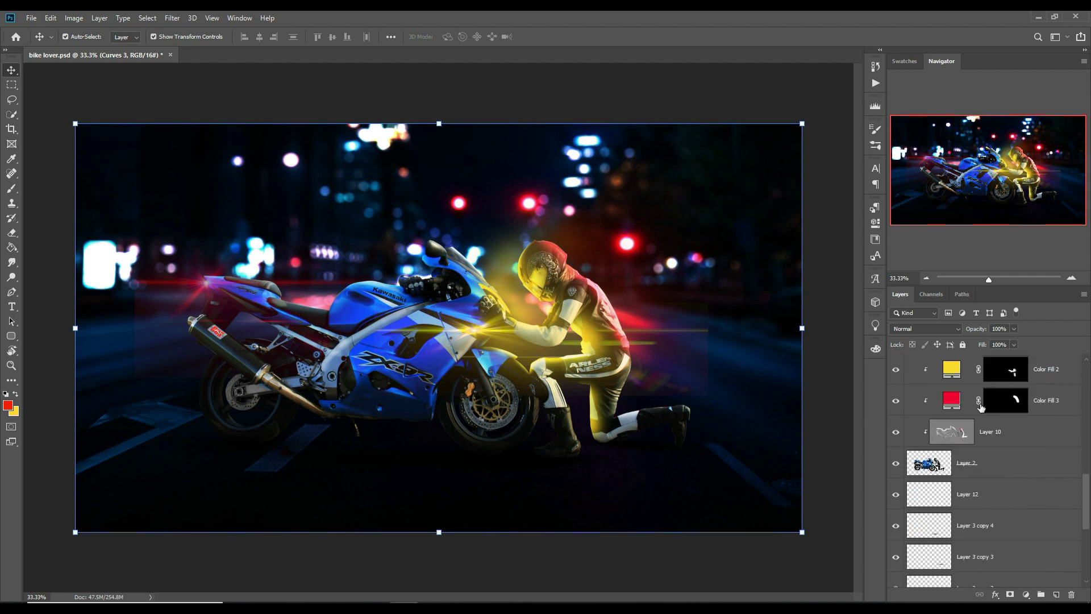
pyautogui.click(1006, 464)
pyautogui.click(1064, 594)
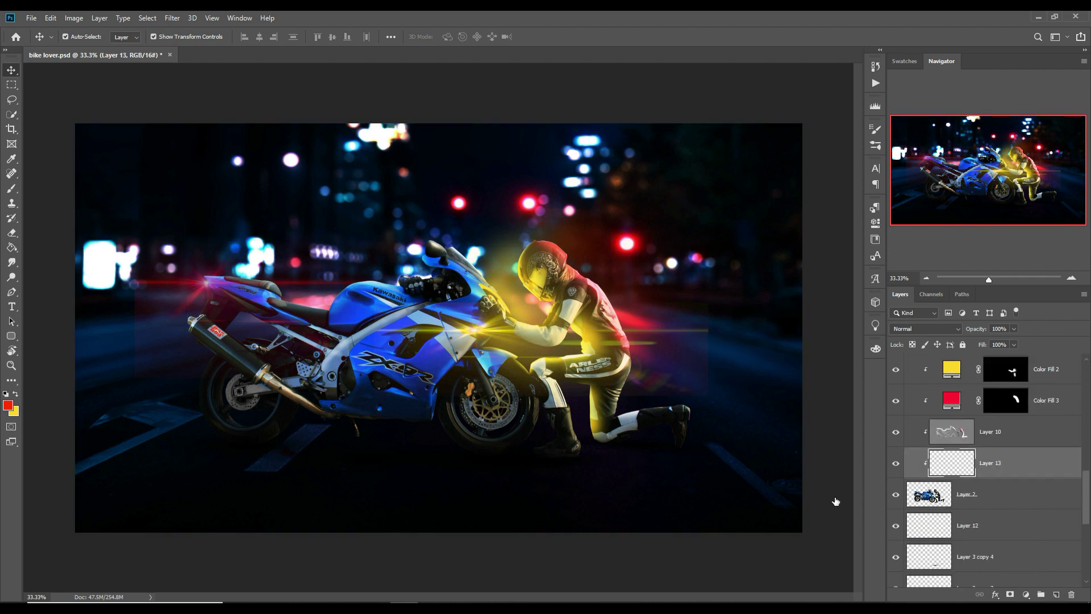
# - Brush near-black 060606 at 21% opacity on Layer 13 to shade the motorcycle's fairing and frame
pyautogui.press('i')
pyautogui.click(8, 405)
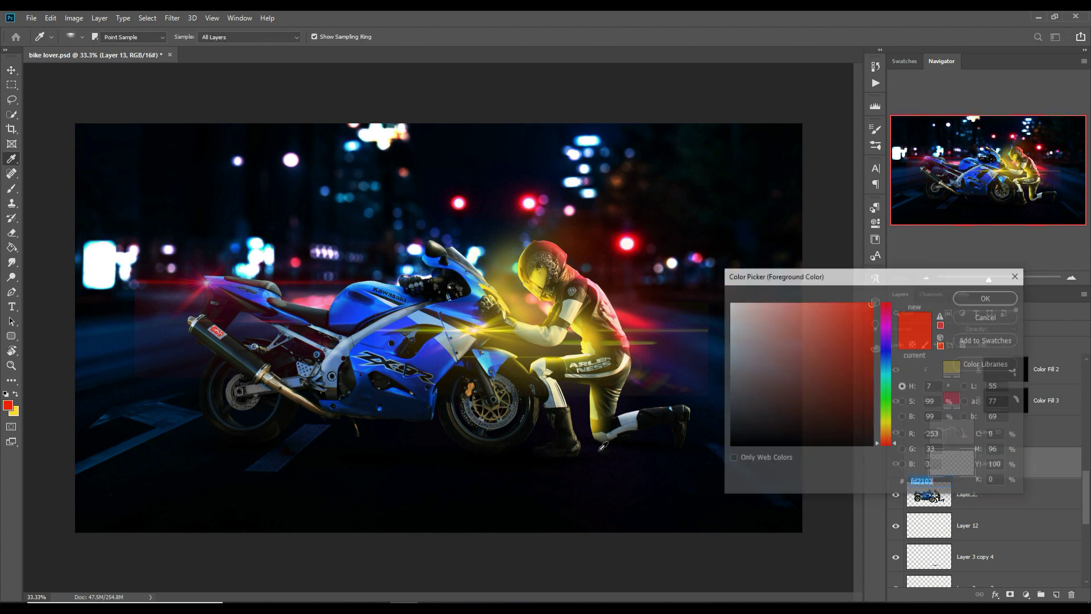
pyautogui.write('000000')
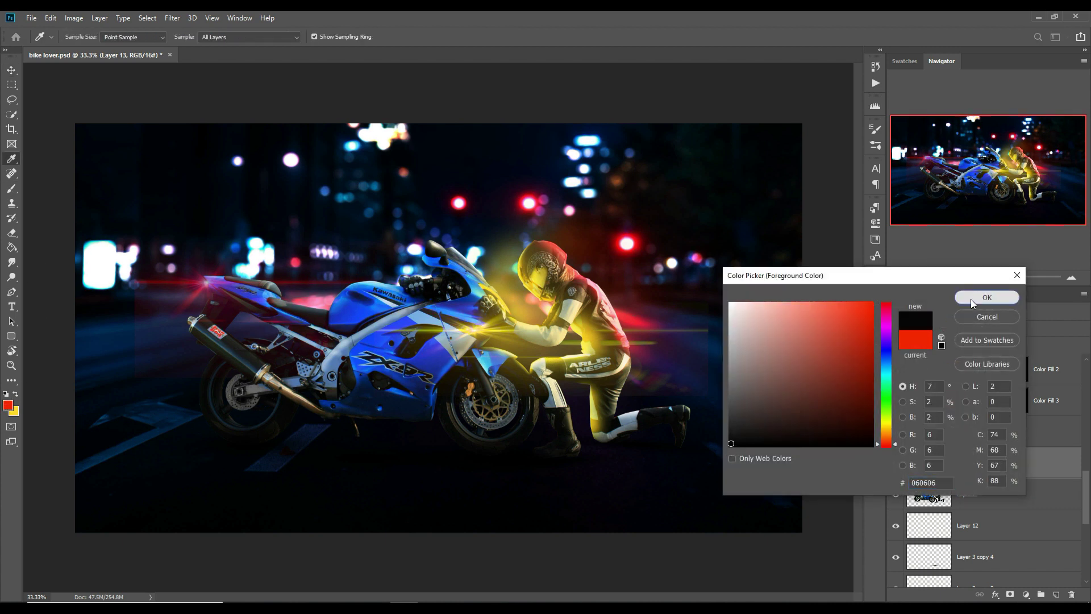
pyautogui.click(971, 299)
pyautogui.press('b')
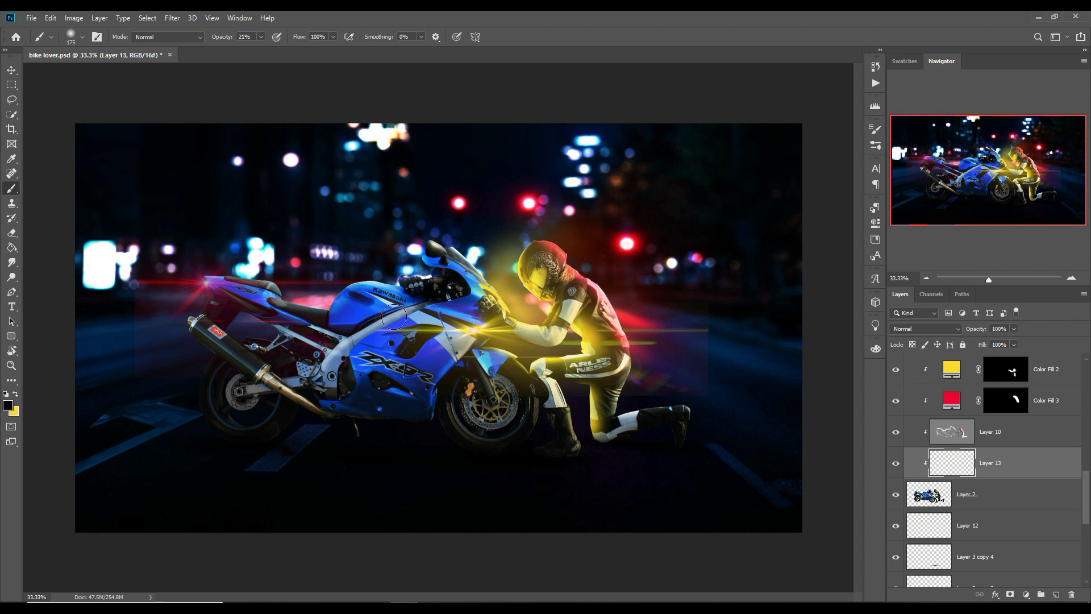
pyautogui.moveTo(411, 359)
pyautogui.mouseDown()
pyautogui.moveTo(424, 392)
pyautogui.moveTo(449, 392)
pyautogui.moveTo(381, 441)
pyautogui.moveTo(324, 428)
pyautogui.moveTo(287, 401)
pyautogui.moveTo(287, 453)
pyautogui.moveTo(327, 405)
pyautogui.moveTo(321, 383)
pyautogui.moveTo(402, 366)
pyautogui.moveTo(462, 365)
pyautogui.moveTo(439, 439)
pyautogui.moveTo(415, 370)
pyautogui.moveTo(443, 459)
pyautogui.moveTo(458, 451)
pyautogui.moveTo(395, 396)
pyautogui.mouseUp()
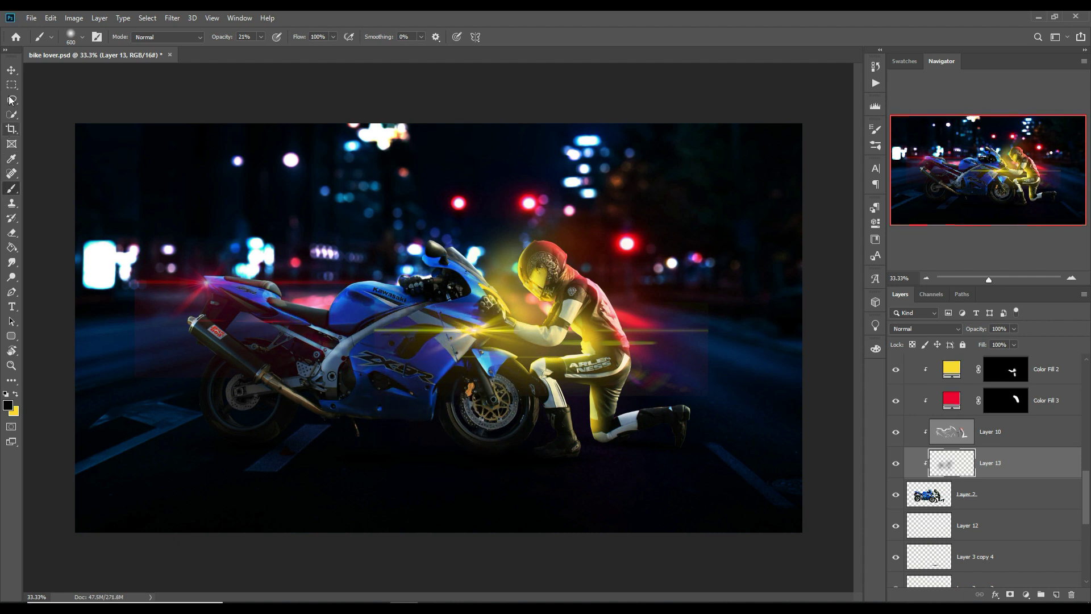
pyautogui.click(11, 70)
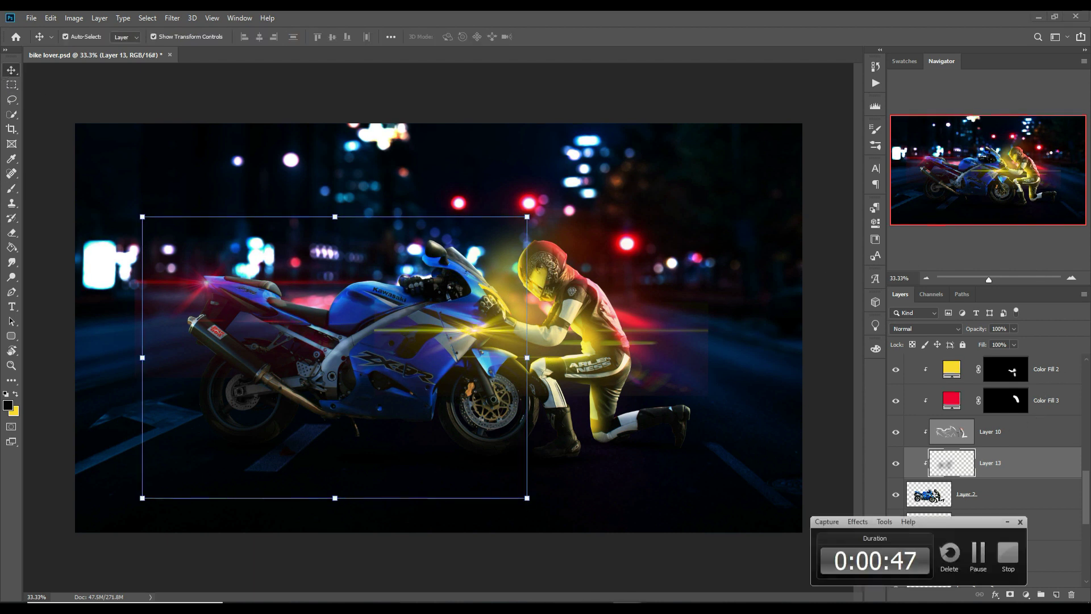
# - Create a new layer directly above the Curves 3 adjustment, beneath Layer 3
pyautogui.click(1009, 537)
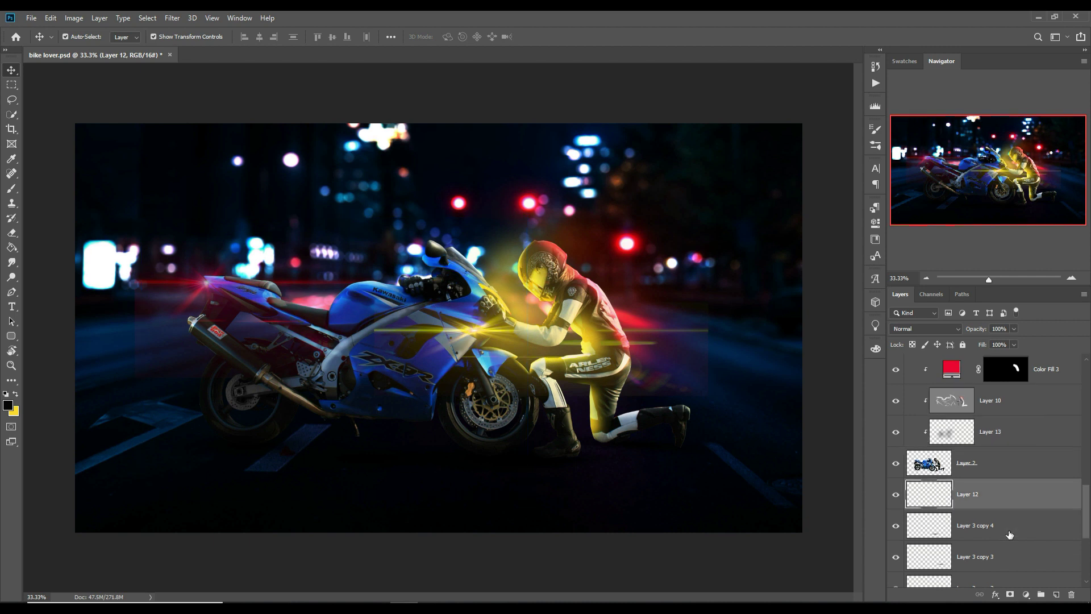
pyautogui.scroll(-6, 1012, 523)
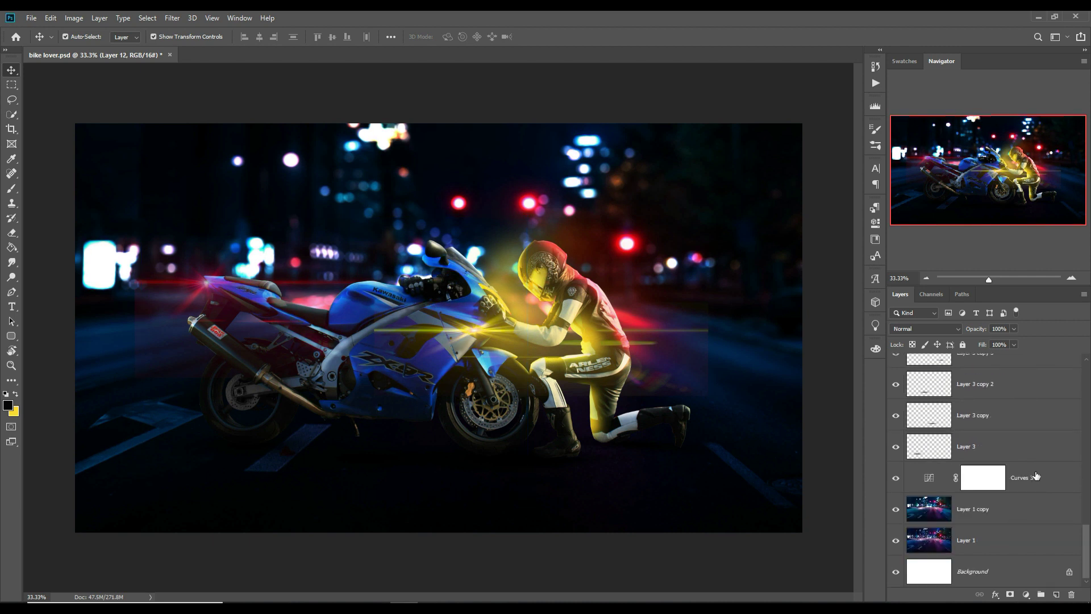
pyautogui.click(1036, 475)
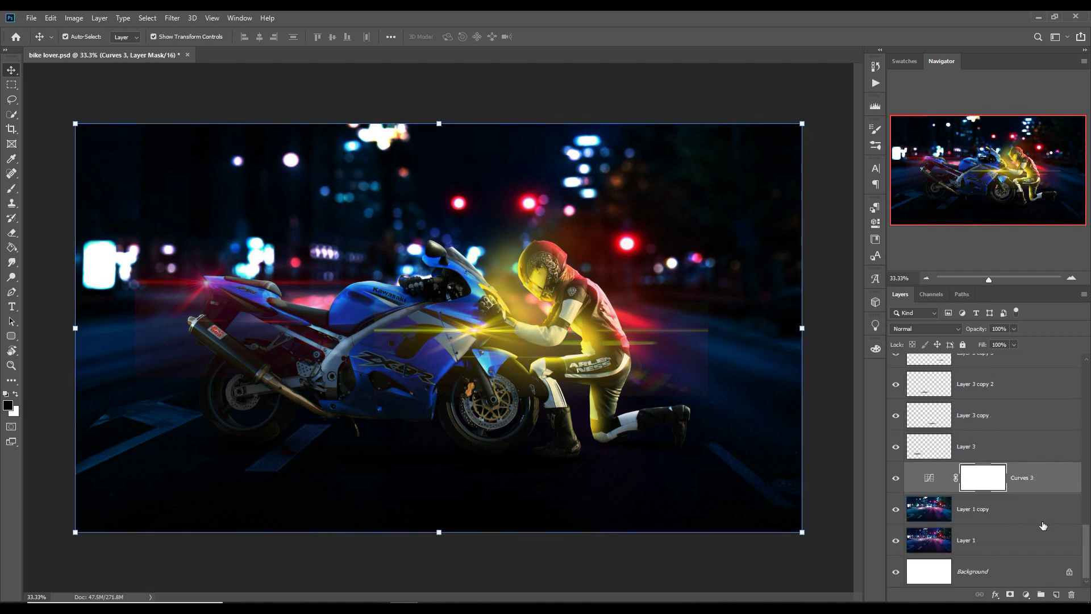
pyautogui.click(1057, 594)
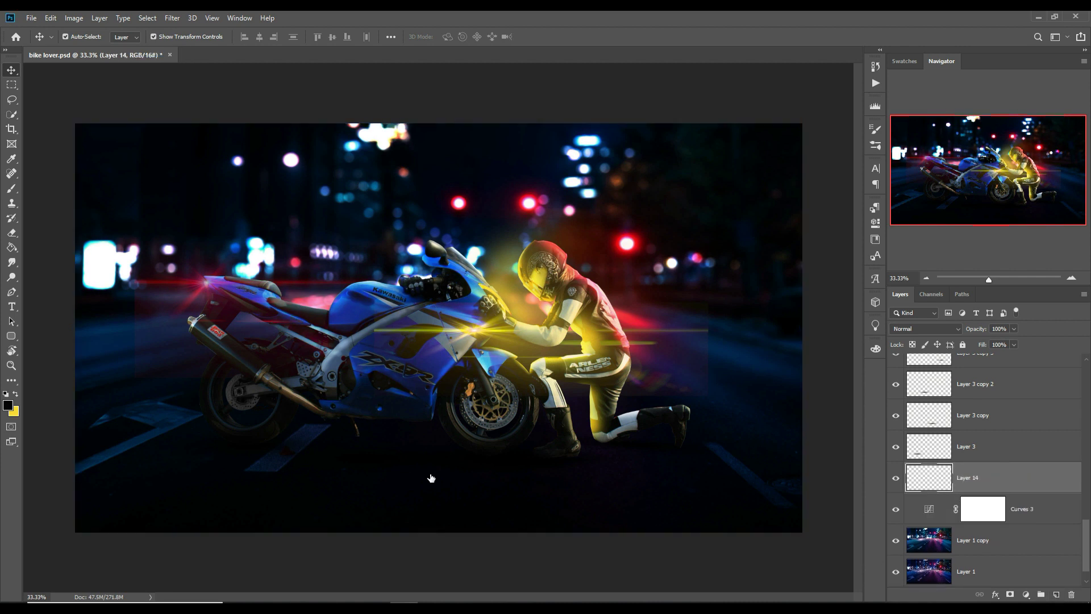
# - Brush near-white fdfafa at 21% opacity on Layer 14 with a 1500 px soft brush, adding faint haze behind the motorcycle and rider
pyautogui.click(10, 192)
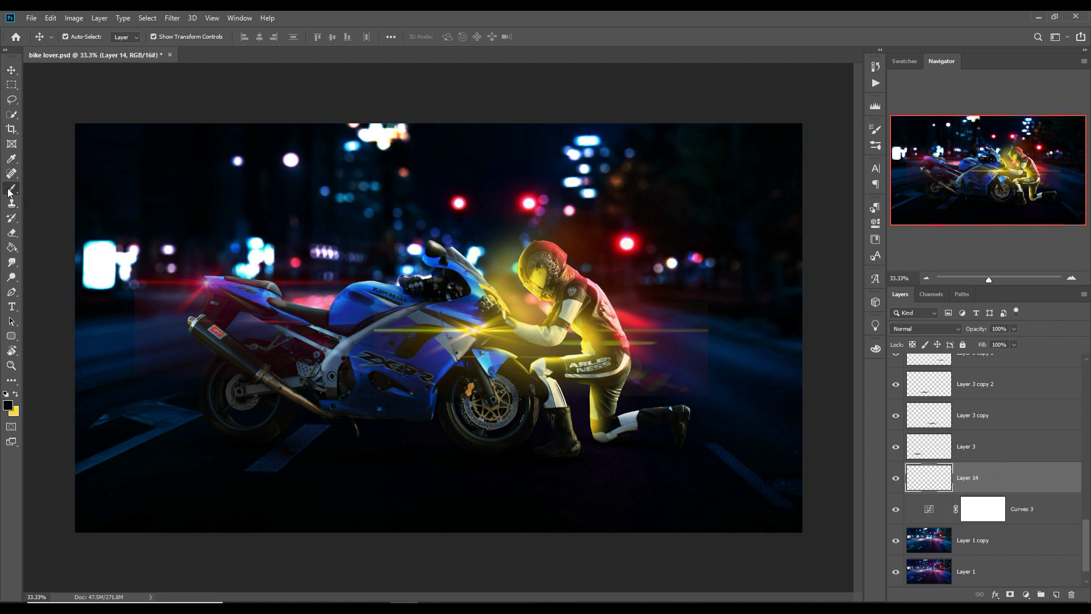
pyautogui.click(8, 405)
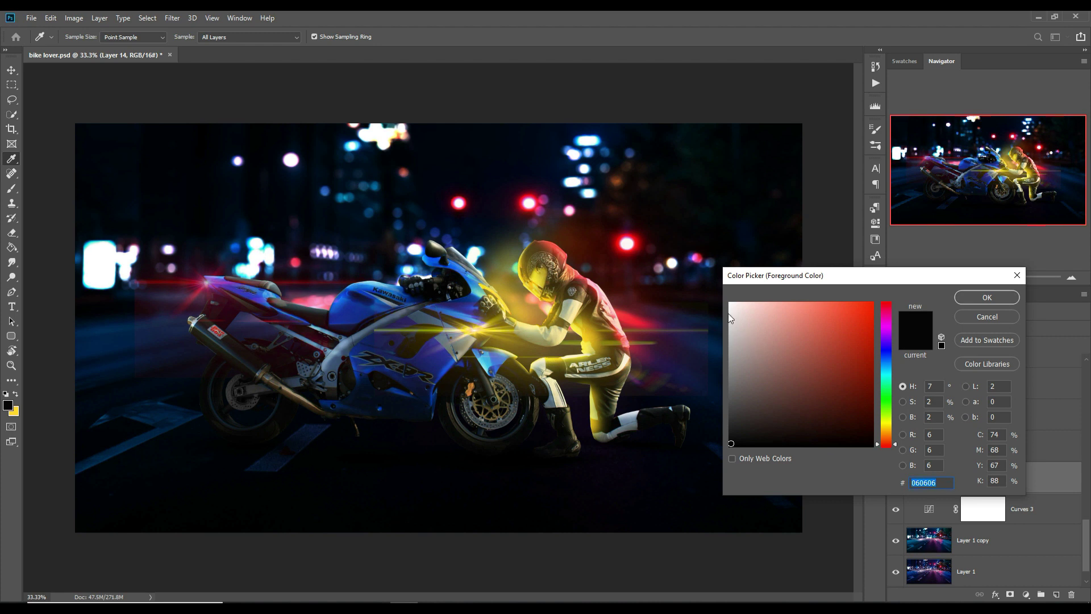
pyautogui.click(728, 302)
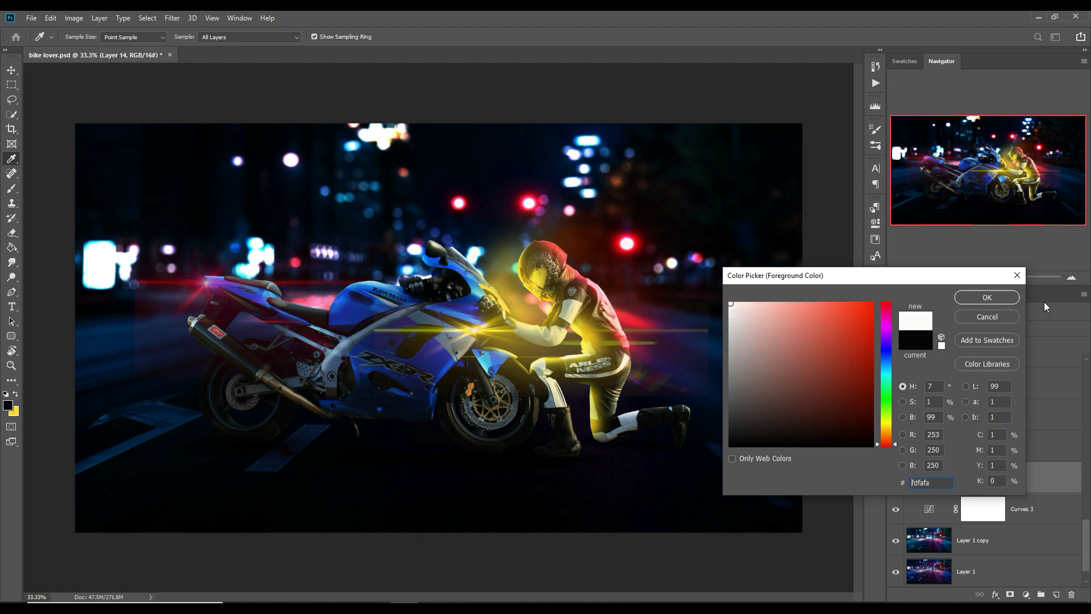
pyautogui.click(988, 300)
pyautogui.press(']')
pyautogui.press(']')
pyautogui.press(']')
pyautogui.press(']')
pyautogui.press(']')
pyautogui.press(']')
pyautogui.press(']')
pyautogui.press(']')
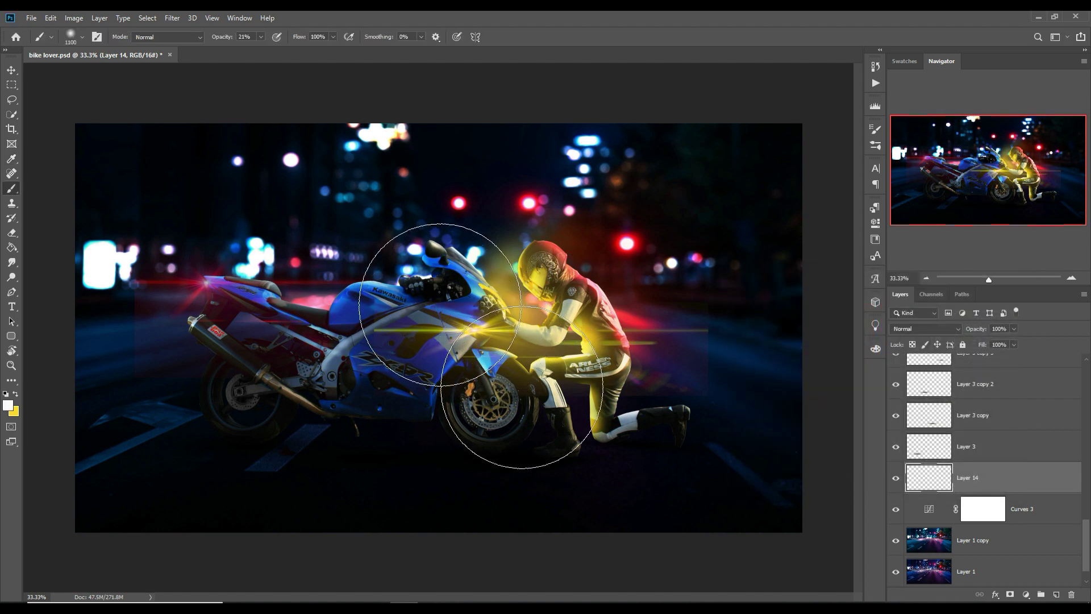
pyautogui.press(']')
pyautogui.press(']')
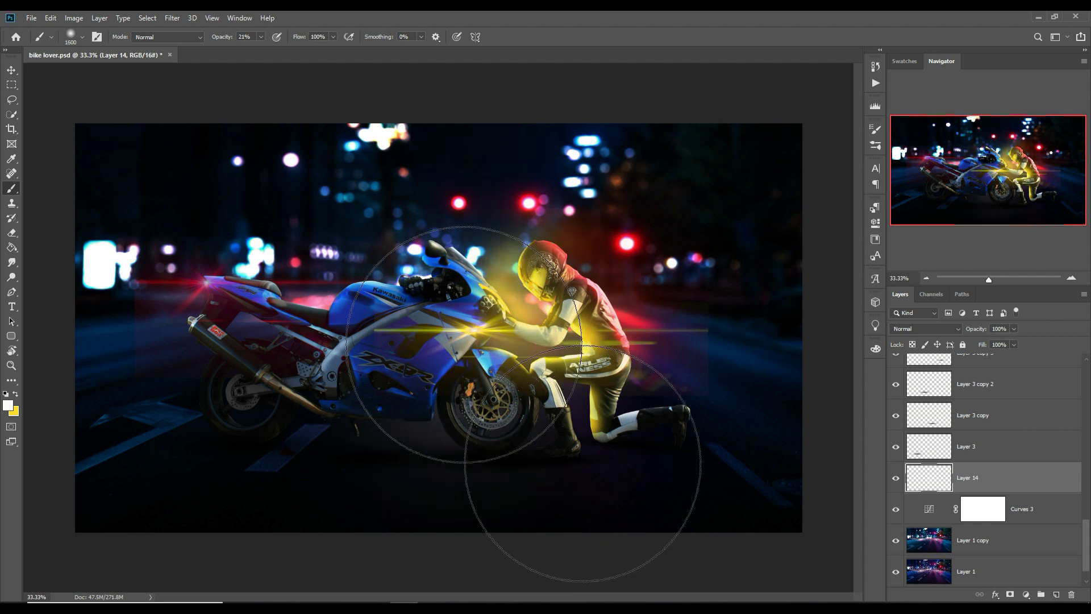
pyautogui.press('[')
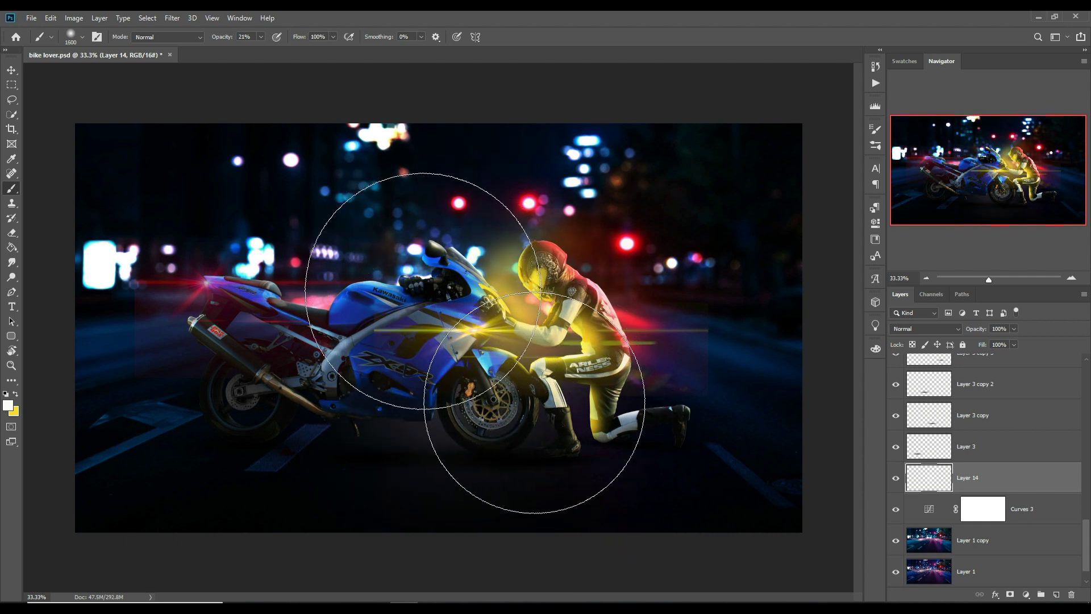
pyautogui.press('[')
pyautogui.press('[')
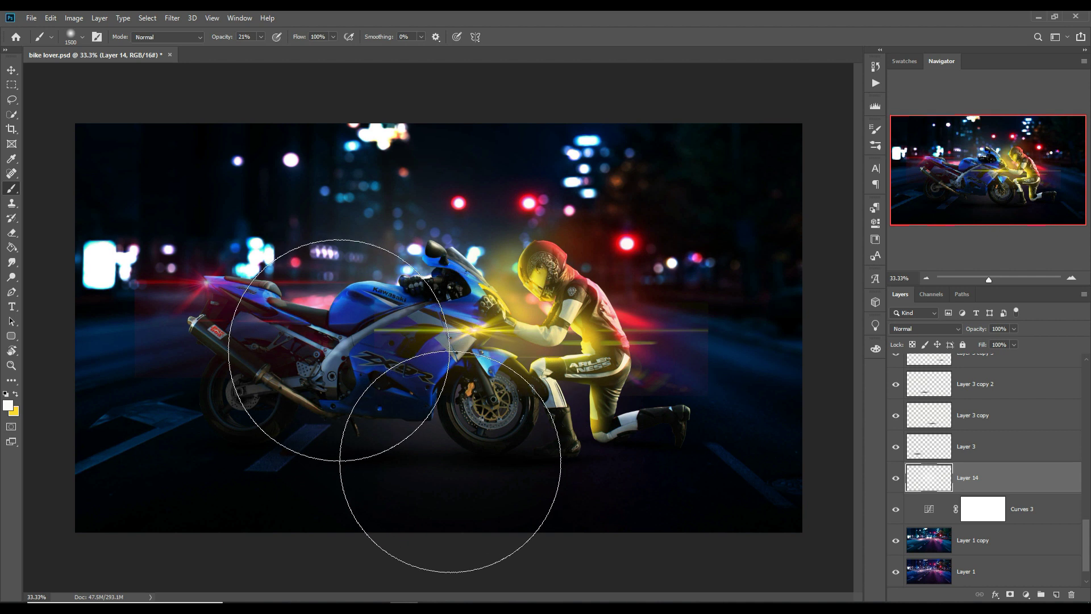
# - Add smaller near-white haze on Layer 14 around the rider's kneeling legs with a 700 to 800 px brush
pyautogui.press('[')
pyautogui.press('[')
pyautogui.press('[')
pyautogui.press('[')
pyautogui.press('[')
pyautogui.press('[')
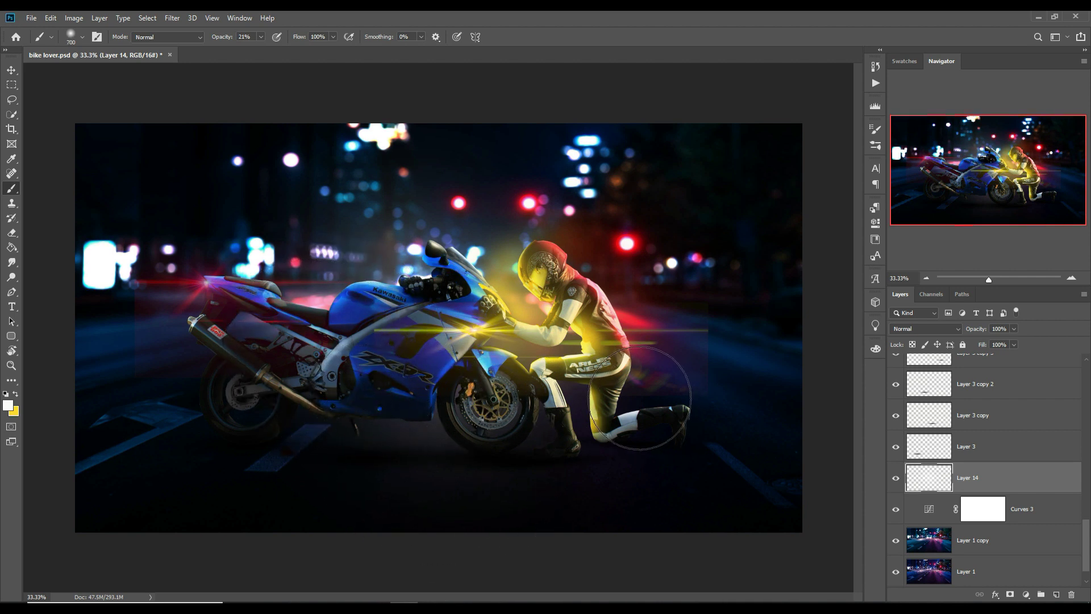
pyautogui.press(']')
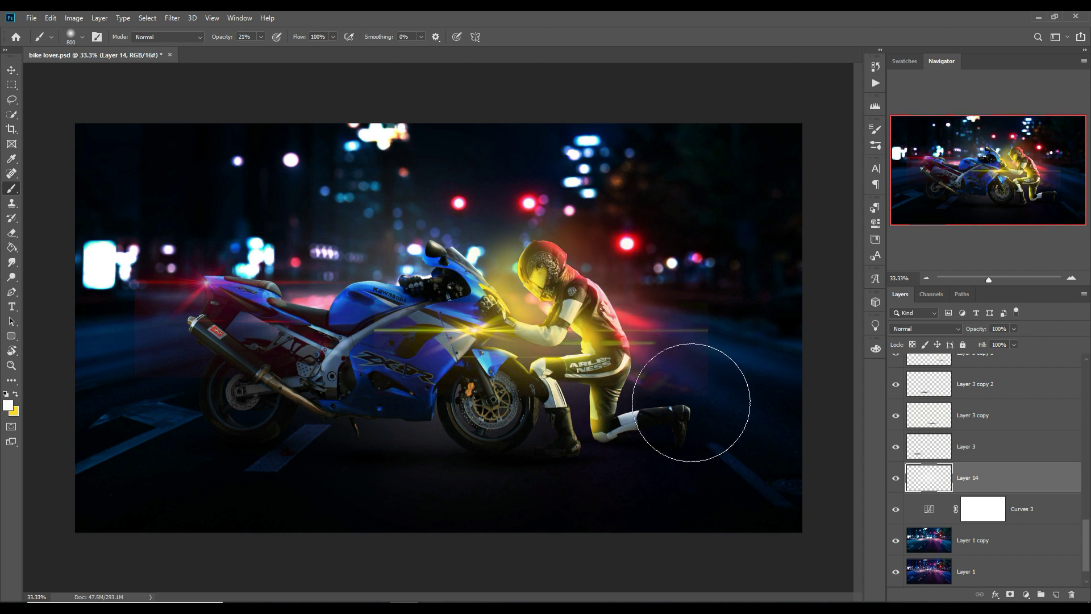
# - Stamp all visible layers into a new layer above Layer 9 and convert it to a smart object
pyautogui.click(11, 70)
pyautogui.scroll(5, 1004, 424)
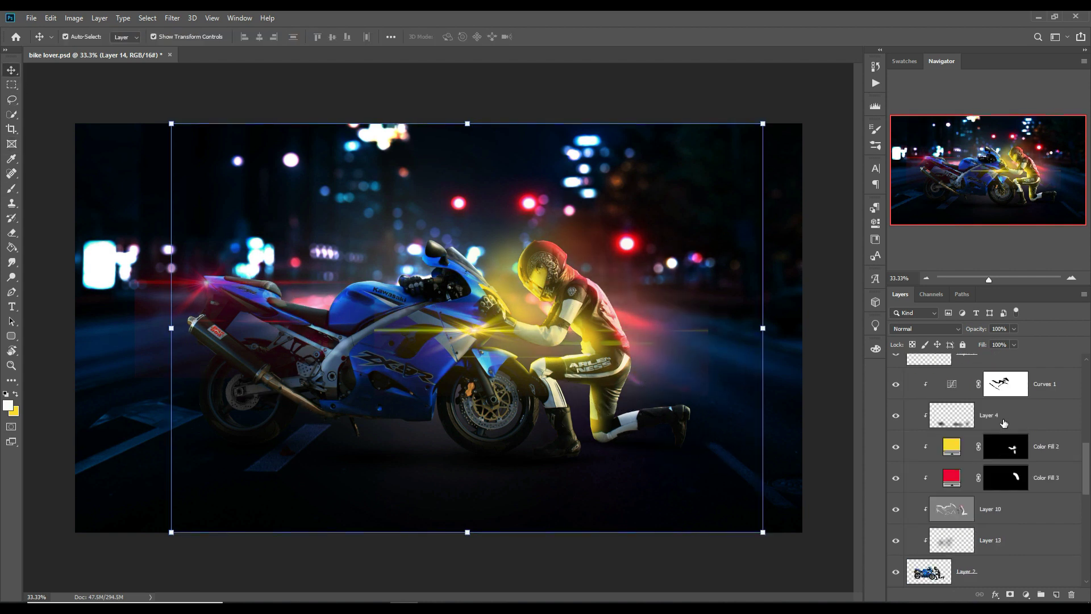
pyautogui.click(1004, 376)
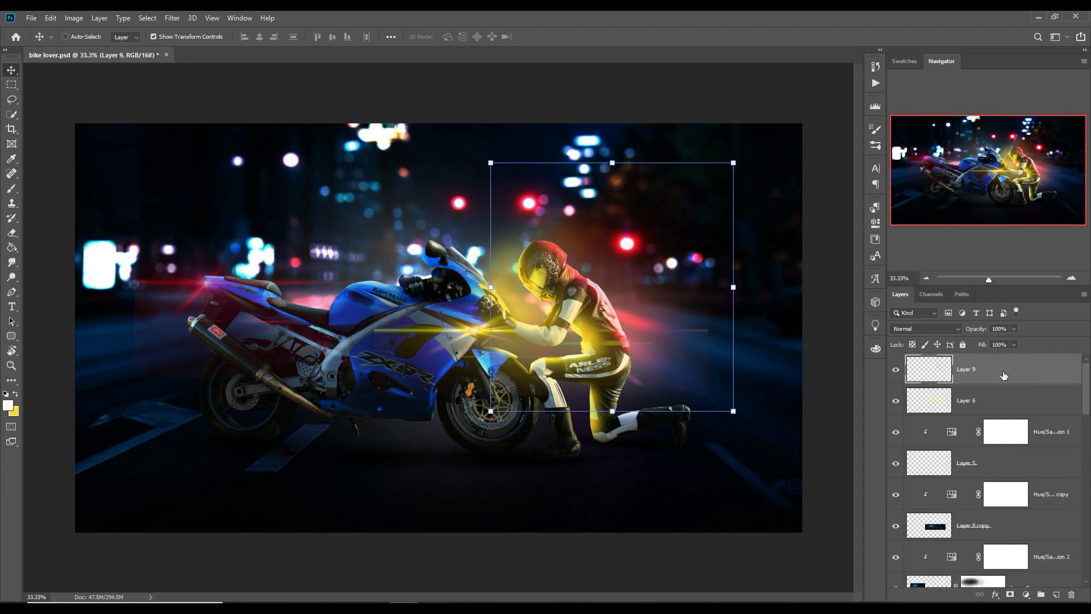
pyautogui.hotkey('ctrl', 'shift', 'alt', 'e')
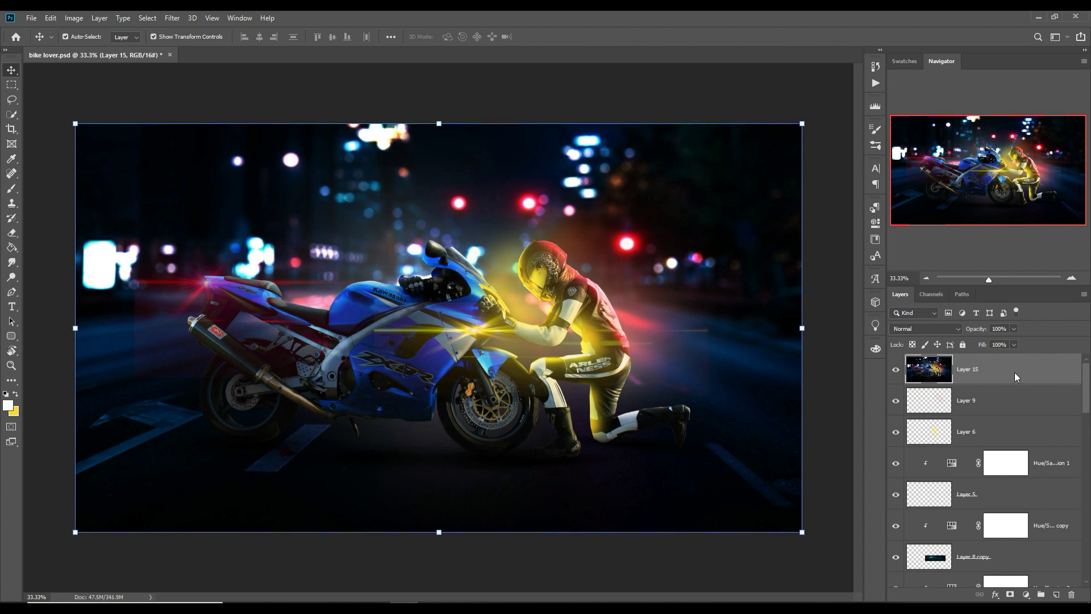
pyautogui.rightClick(1015, 373)
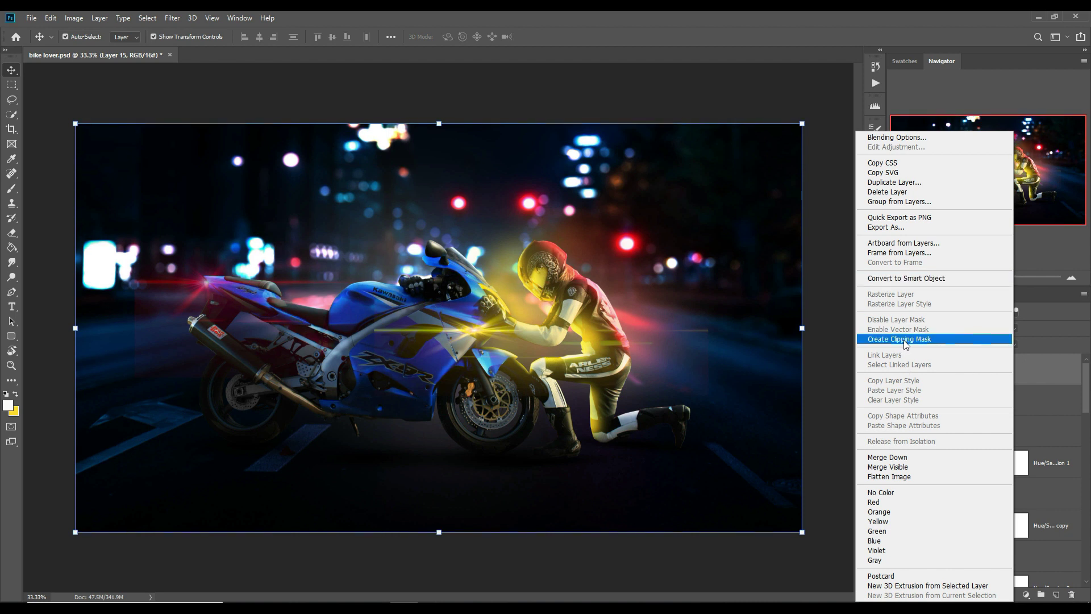
pyautogui.click(910, 279)
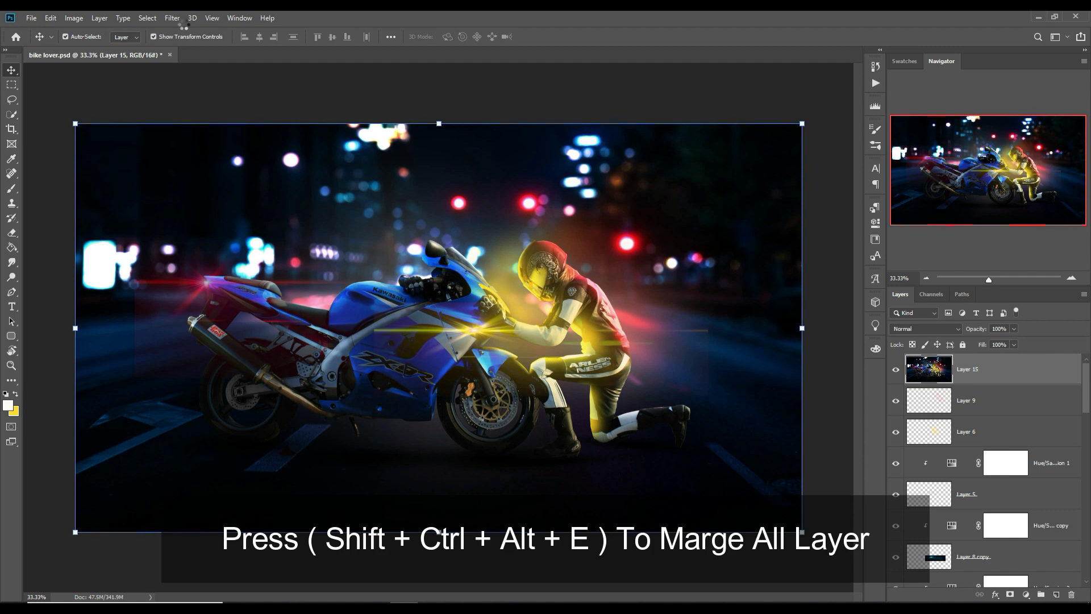
# - Adjust the merged layer's Camera Raw parametric tone curve to Highlights +14, Lights +9 and Shadows -13, with Darks slightly below zero
pyautogui.click(177, 18)
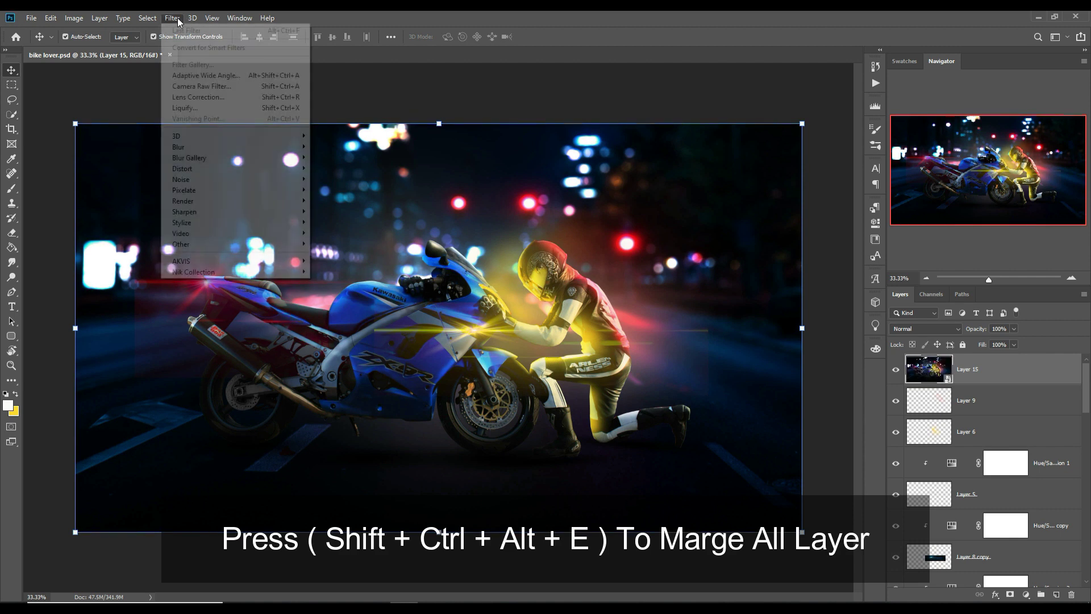
pyautogui.click(203, 86)
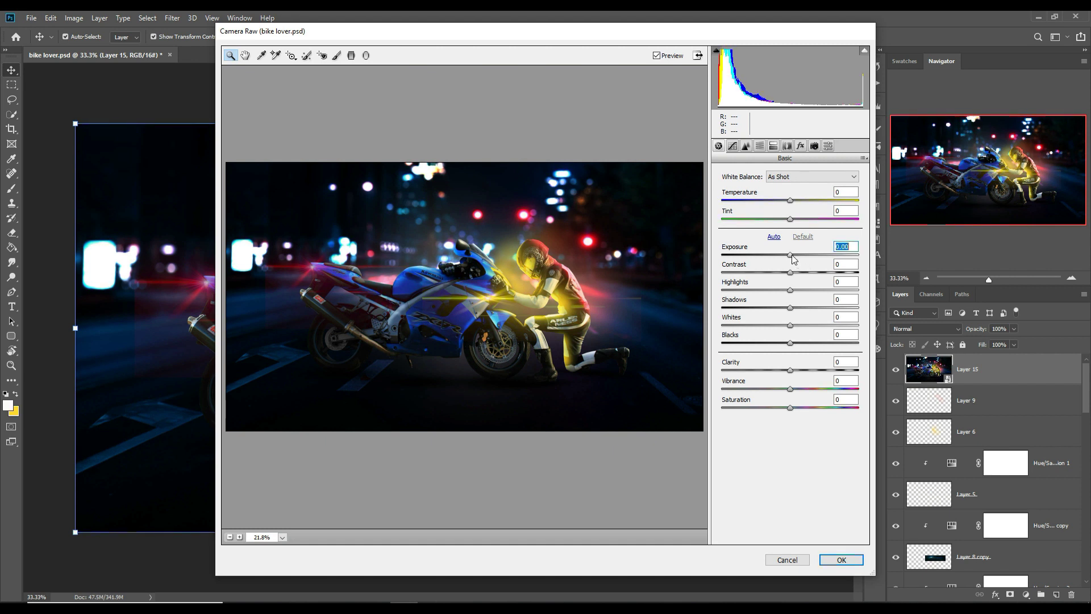
pyautogui.click(733, 146)
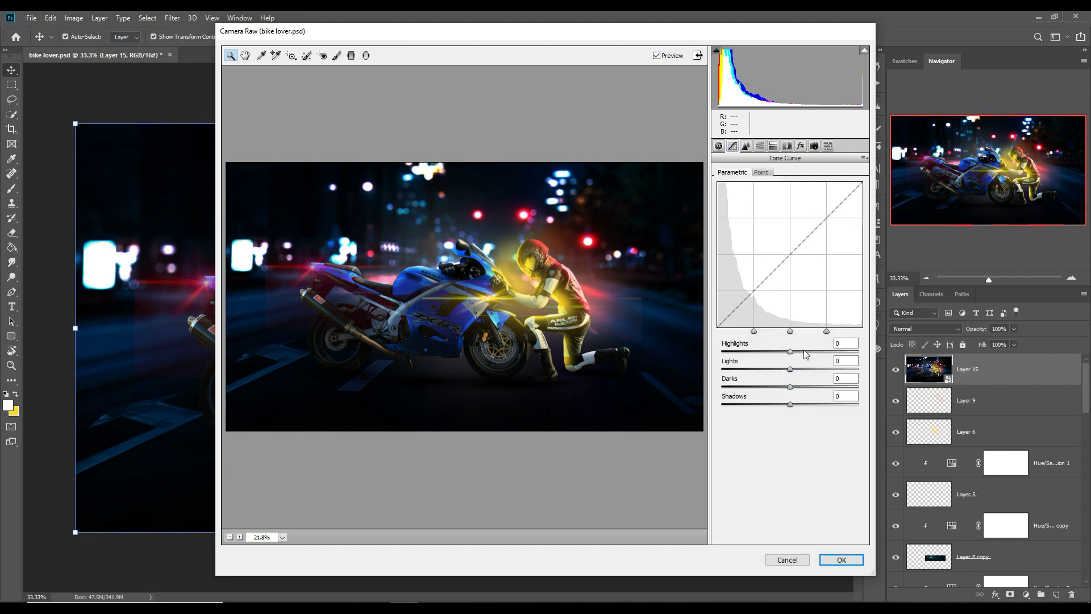
pyautogui.moveTo(790, 352); pyautogui.dragTo(782, 404)
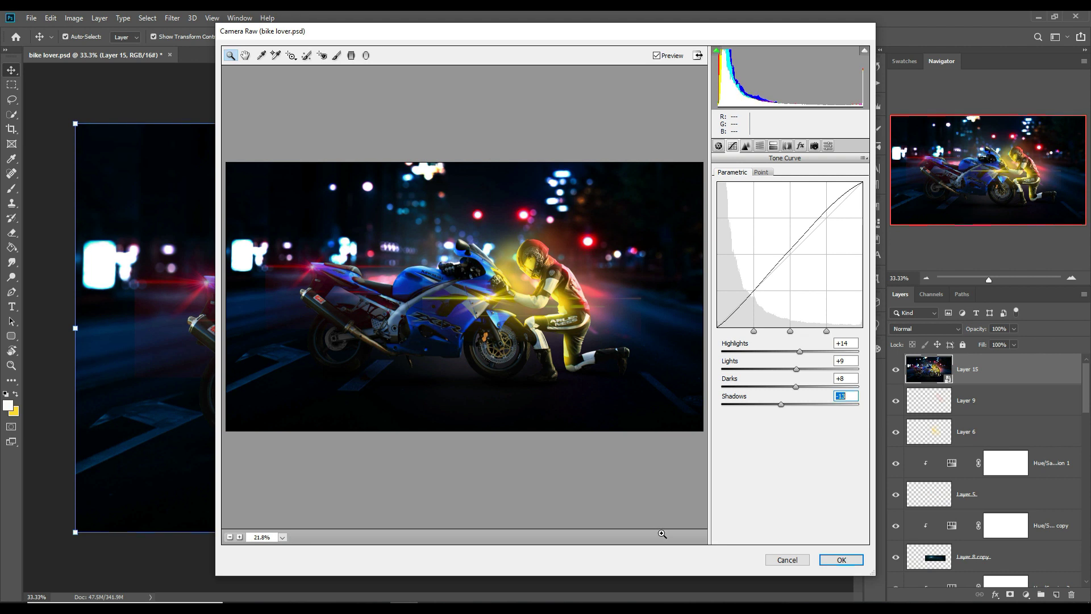
pyautogui.click(628, 608)
pyautogui.click(980, 556)
pyautogui.click(796, 386)
pyautogui.moveTo(794, 387); pyautogui.dragTo(785, 390)
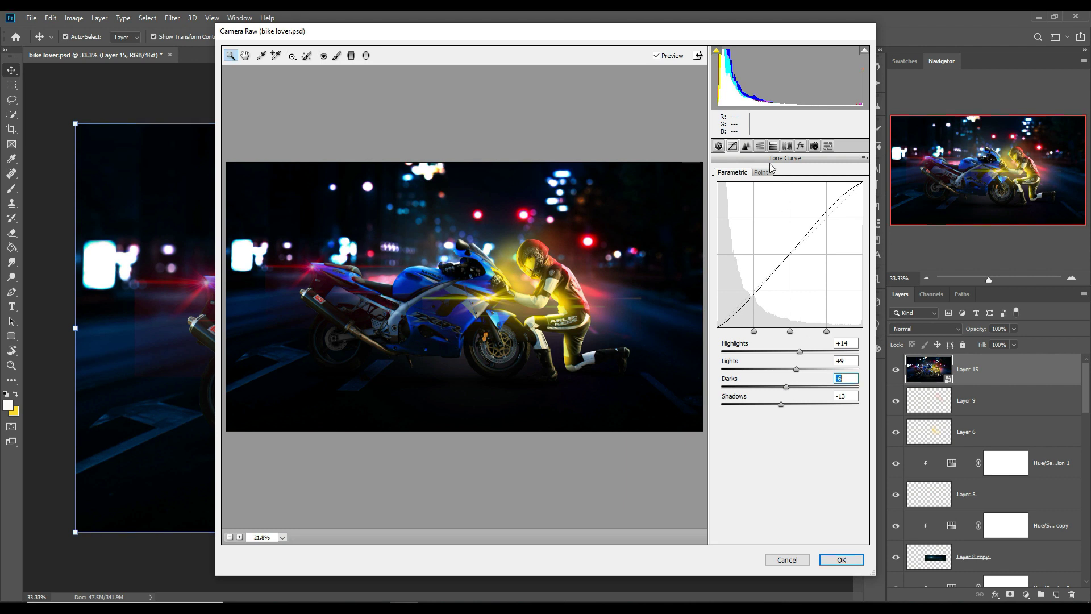
# - Set the Camera Raw split toning highlights to Hue 41 and Saturation 18
pyautogui.click(773, 146)
pyautogui.moveTo(723, 191); pyautogui.dragTo(804, 193)
pyautogui.moveTo(724, 211)
pyautogui.mouseDown()
pyautogui.moveTo(763, 213)
pyautogui.moveTo(737, 211)
pyautogui.mouseUp()
pyautogui.moveTo(804, 191); pyautogui.dragTo(732, 188)
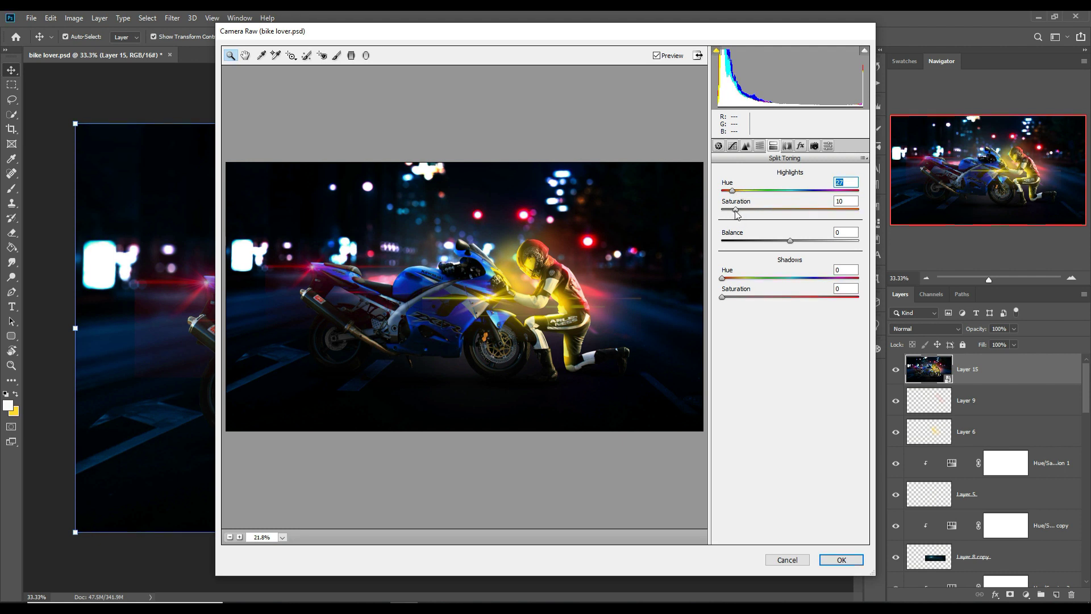
pyautogui.moveTo(738, 194); pyautogui.dragTo(750, 211)
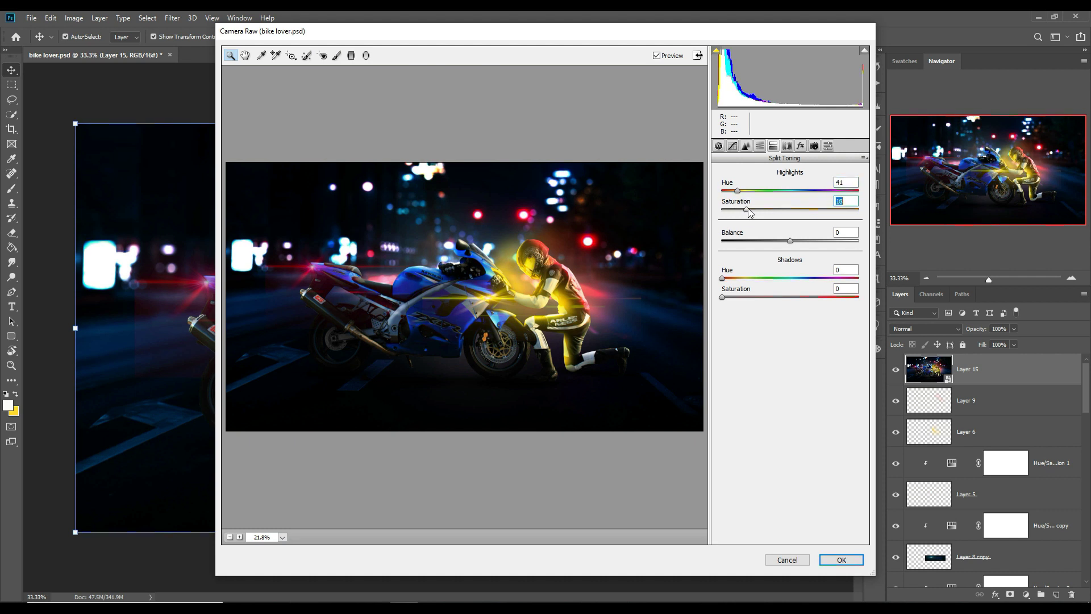
# - Set the split toning shadows to Hue 252 and Saturation 18, and apply the Camera Raw filter
pyautogui.moveTo(723, 278); pyautogui.dragTo(802, 281)
pyautogui.moveTo(722, 296); pyautogui.dragTo(754, 296)
pyautogui.press('Down')
pyautogui.press('Down')
pyautogui.press('Down')
pyautogui.press('Down')
pyautogui.press('Down')
pyautogui.moveTo(804, 279); pyautogui.dragTo(819, 280)
pyautogui.click(747, 296)
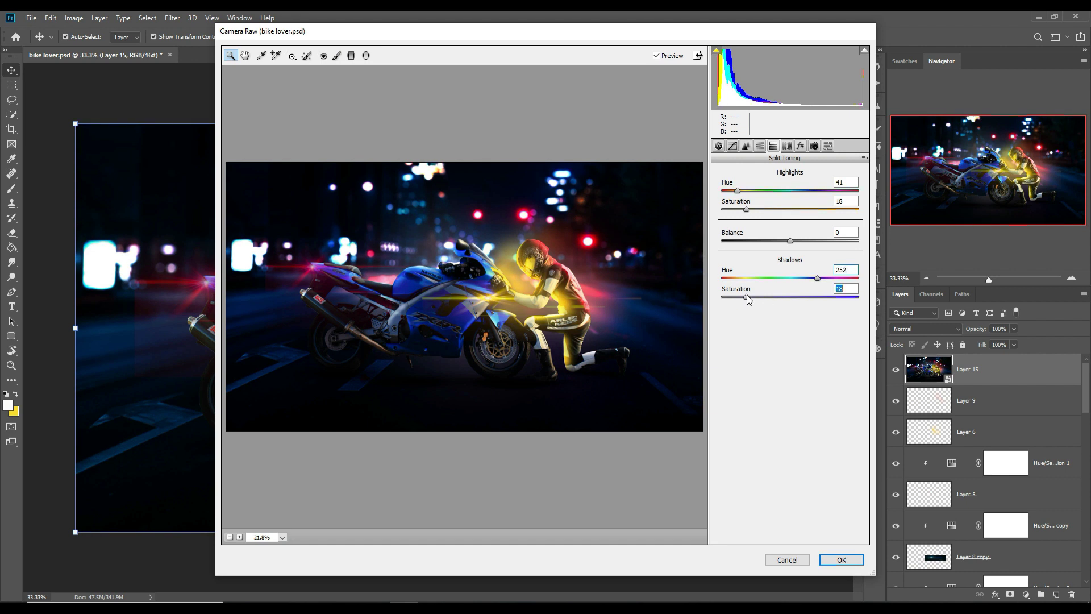
pyautogui.click(834, 565)
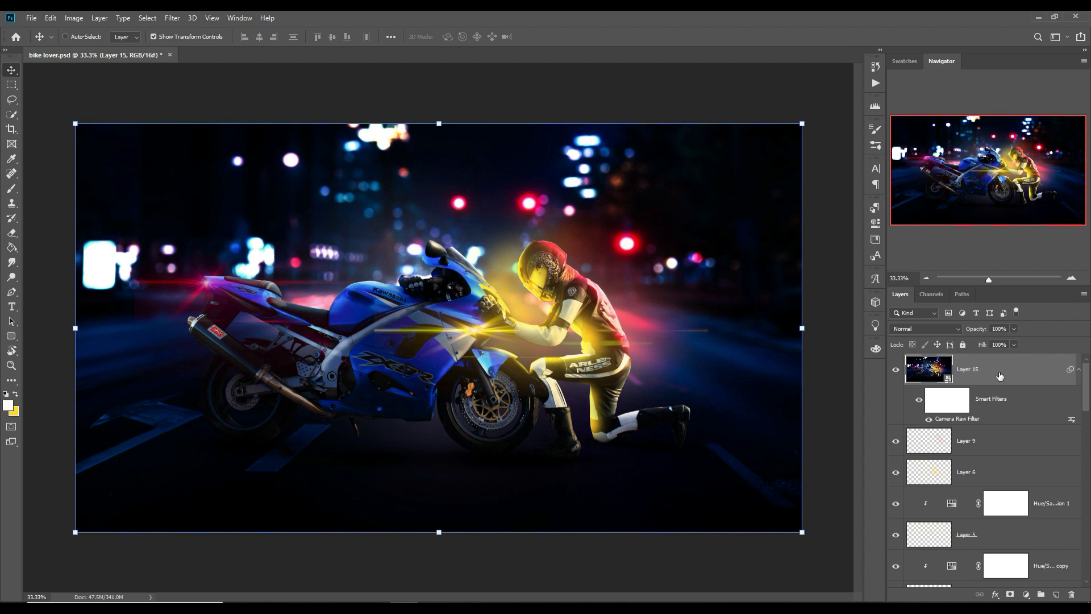
# - Stamp all visible layers into another new merged layer above Layer 15
pyautogui.hotkey('ctrl', 'shift', 'alt', 'e')
pyautogui.click(627, 608)
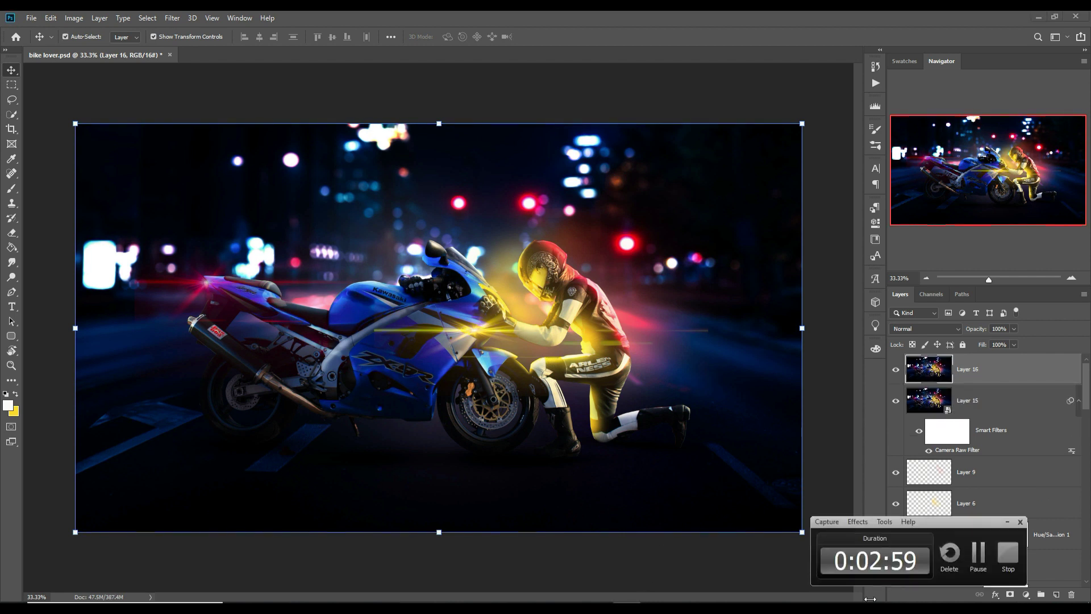